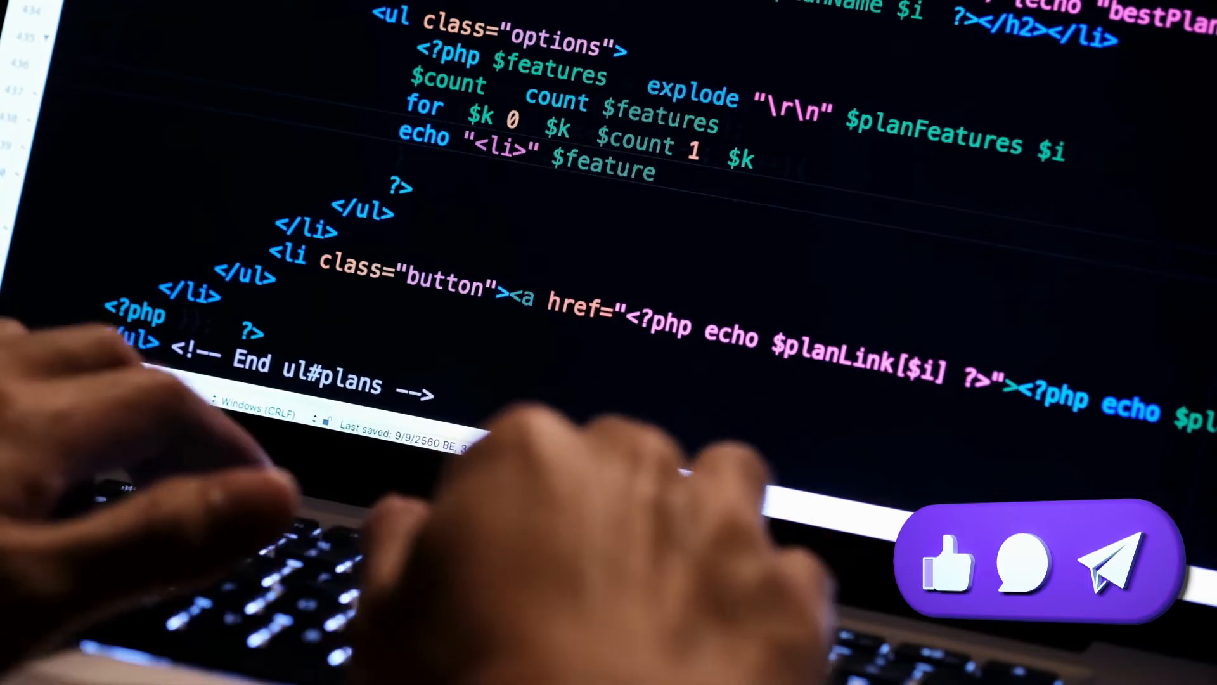
pyautogui.write('s $k')
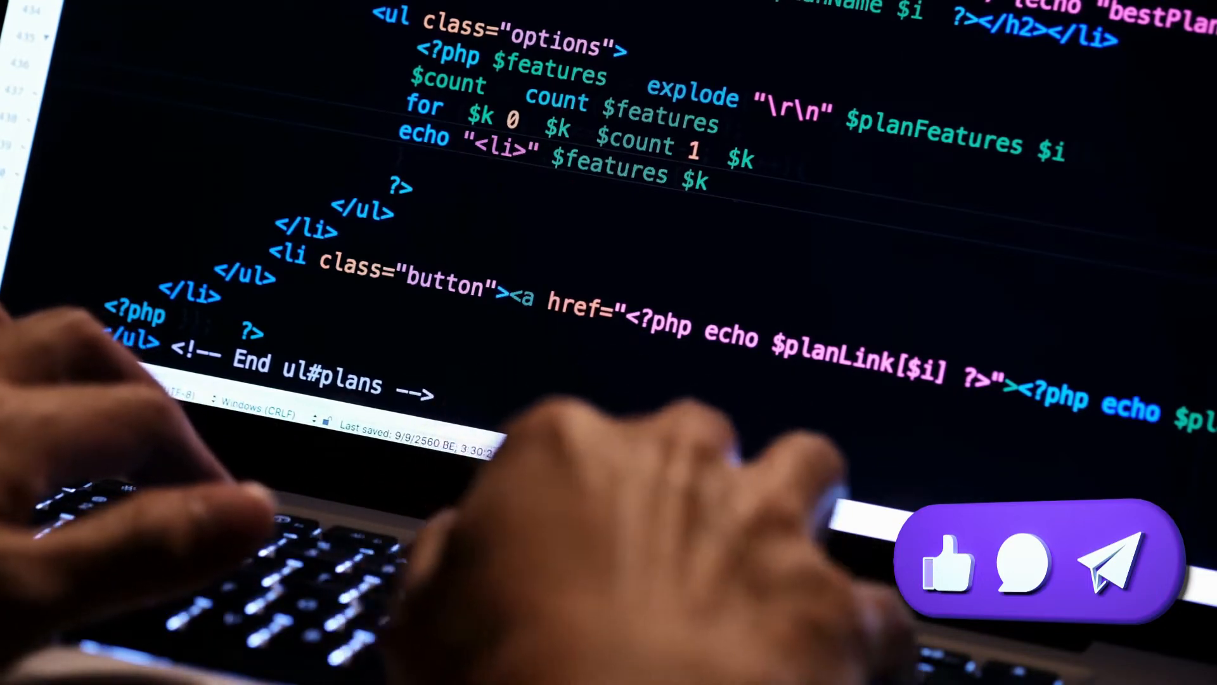
pyautogui.write(' "</')
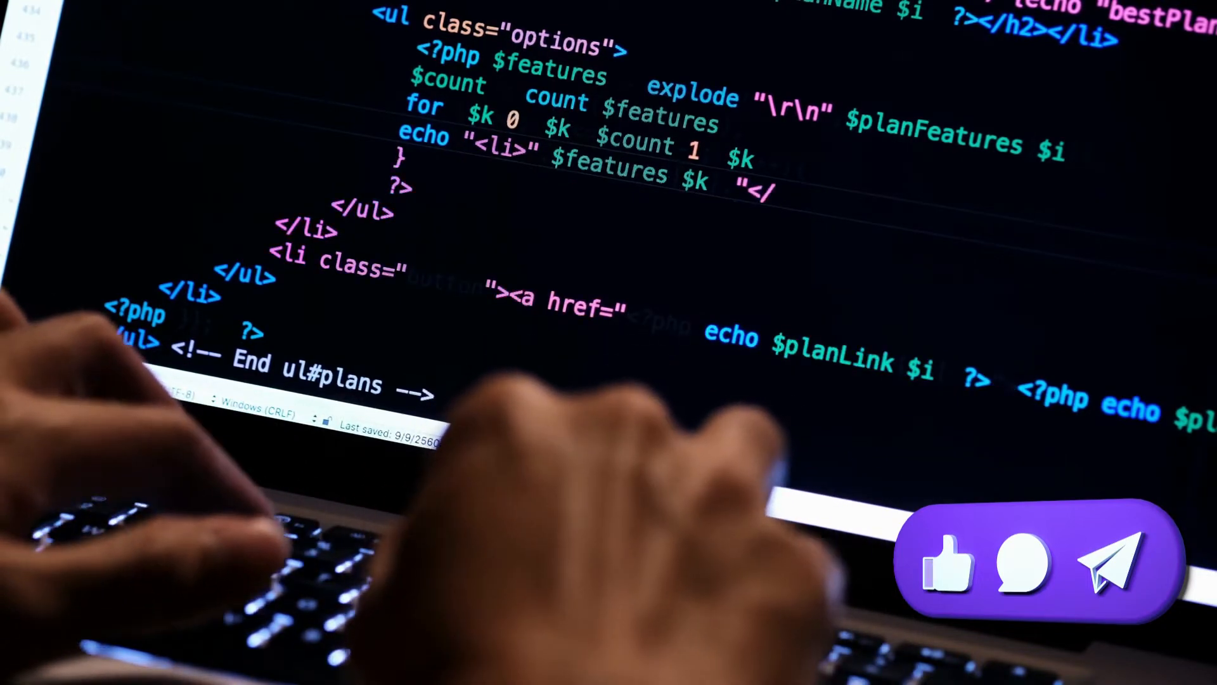
pyautogui.write('li>"')
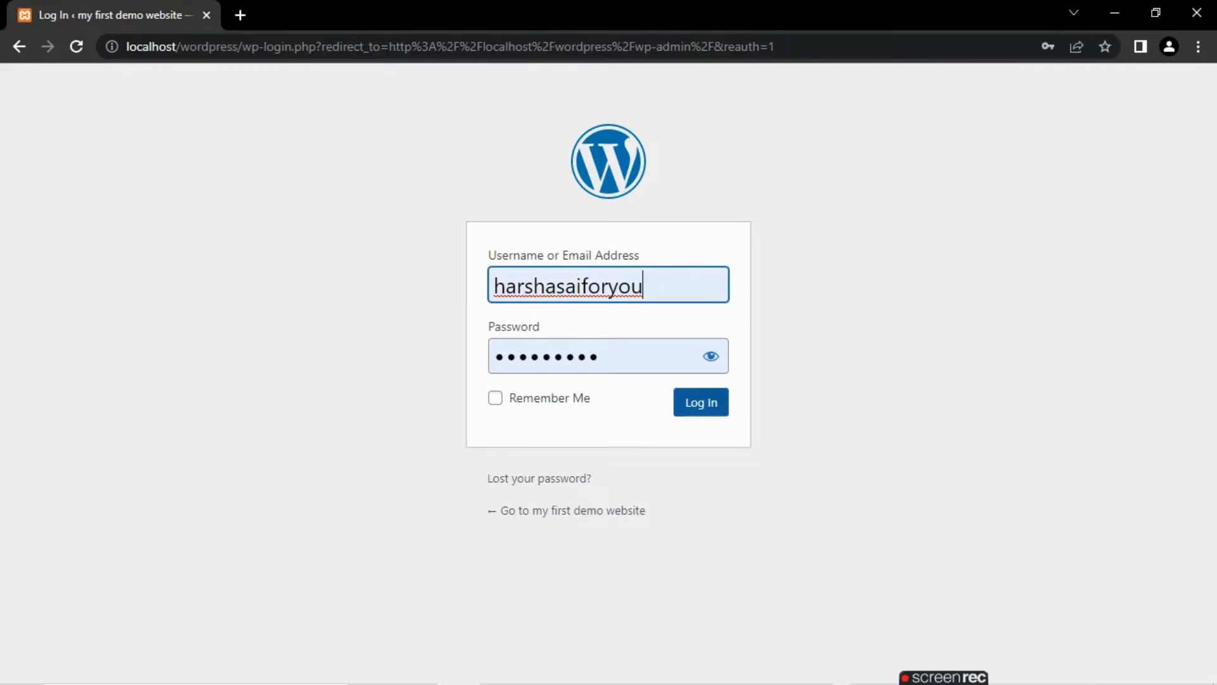
# - Log in to the site's admin area with the prefilled credentials and dismiss the WordPress welcome banner
pyautogui.click(701, 402)
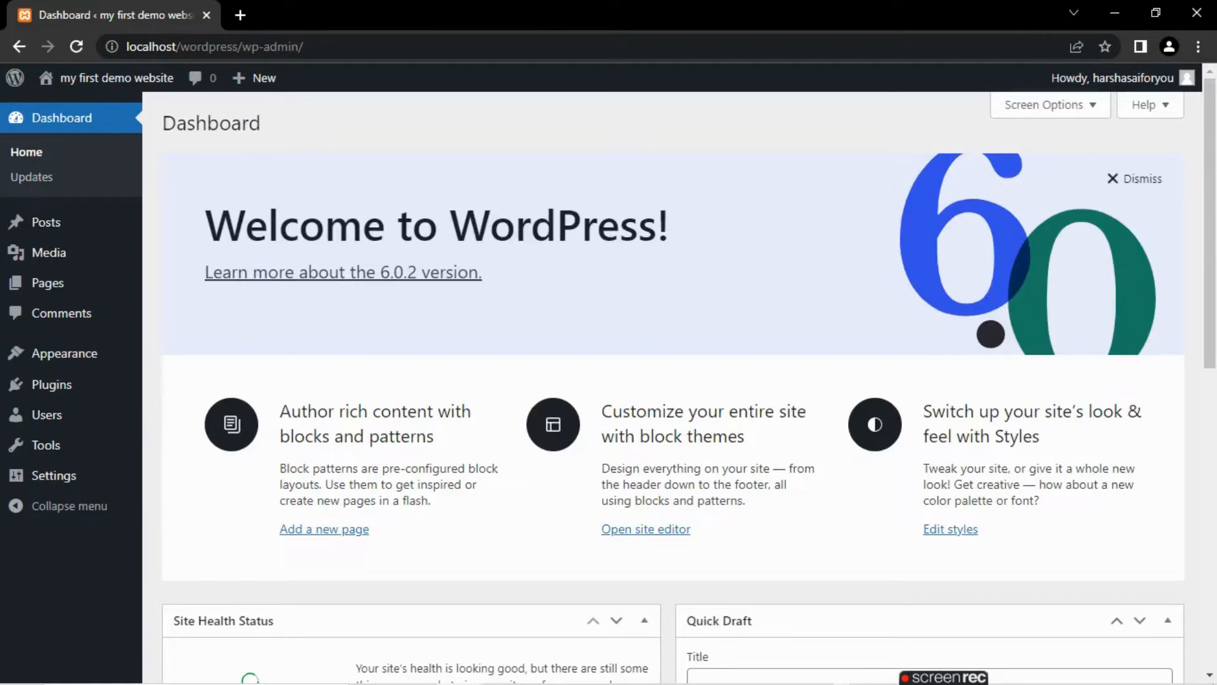
pyautogui.click(1134, 179)
pyautogui.click(1135, 179)
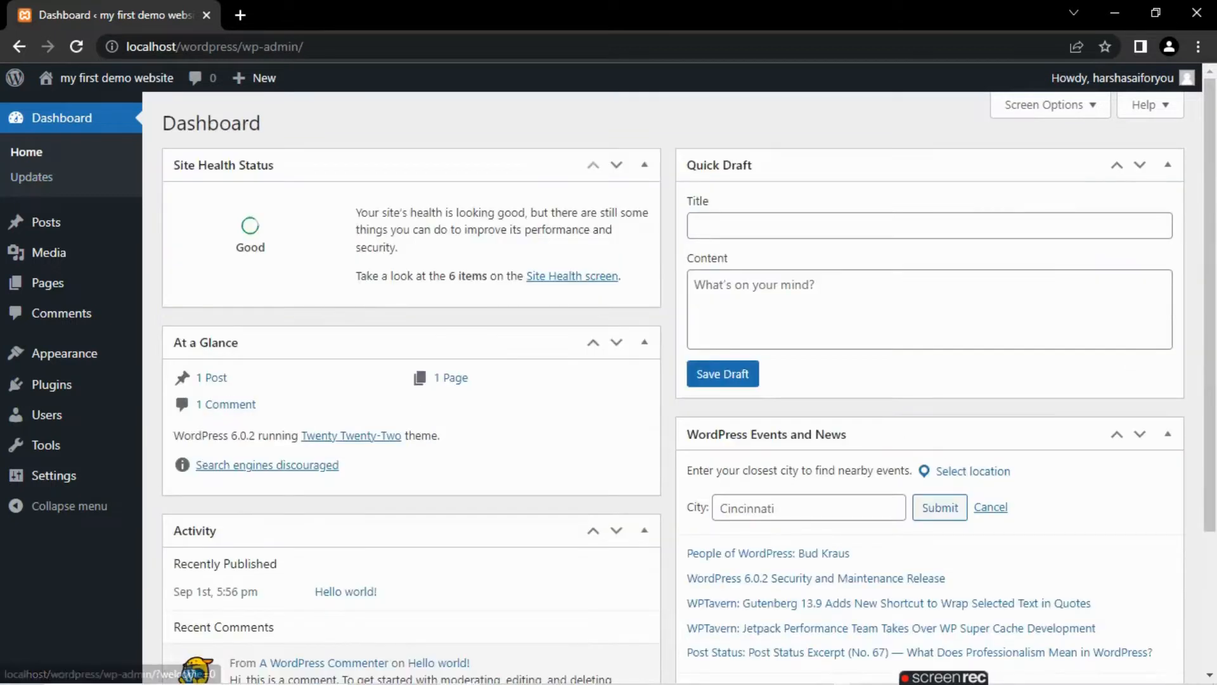
# - Hide the Site Health Status, At a Glance, Activity, Quick Draft and WordPress Events and News boxes from the dashboard
pyautogui.click(1050, 105)
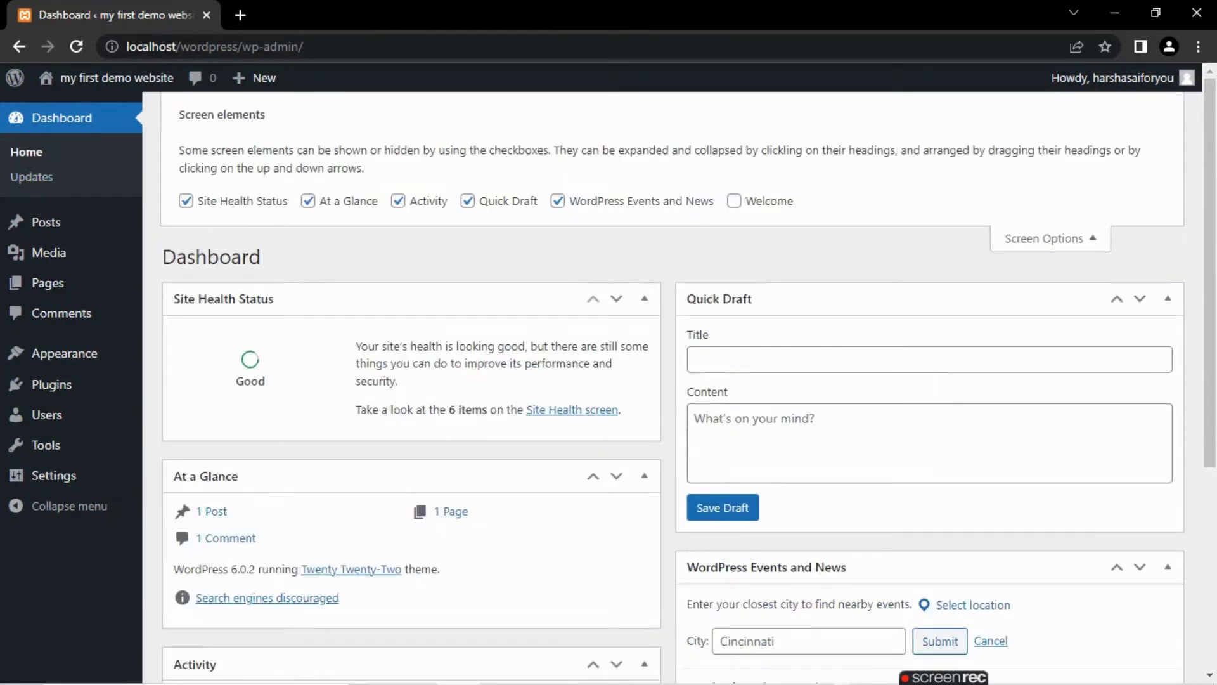
pyautogui.click(558, 201)
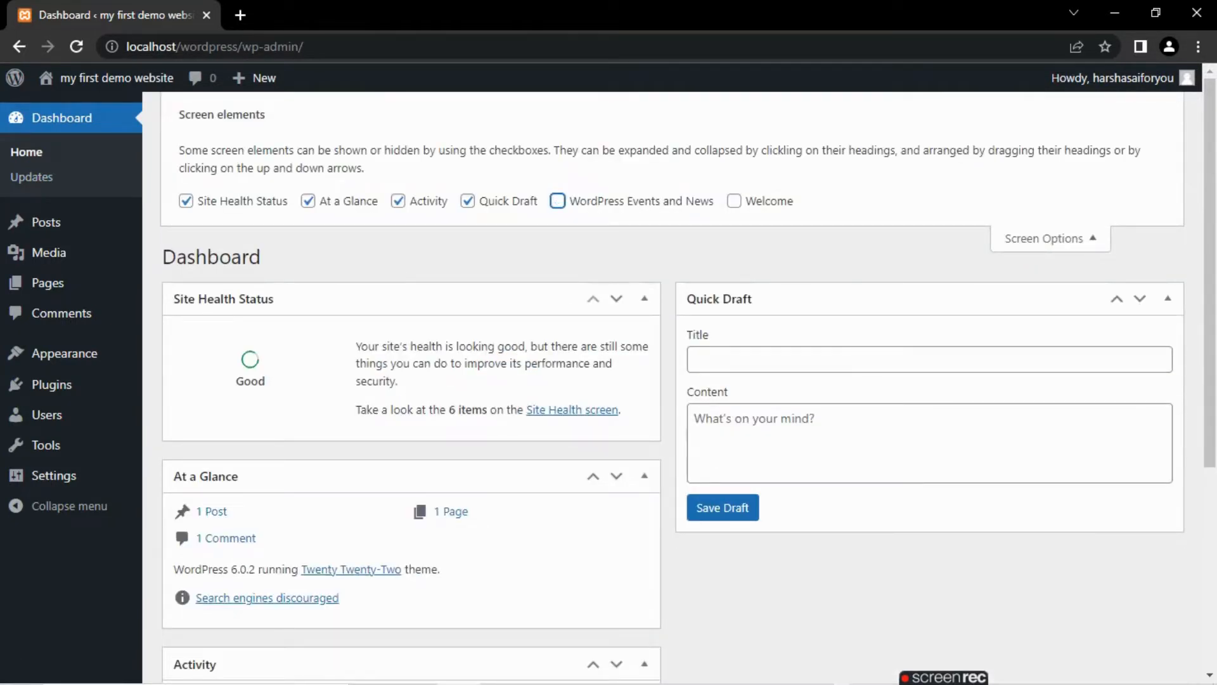
pyautogui.click(468, 201)
pyautogui.click(398, 201)
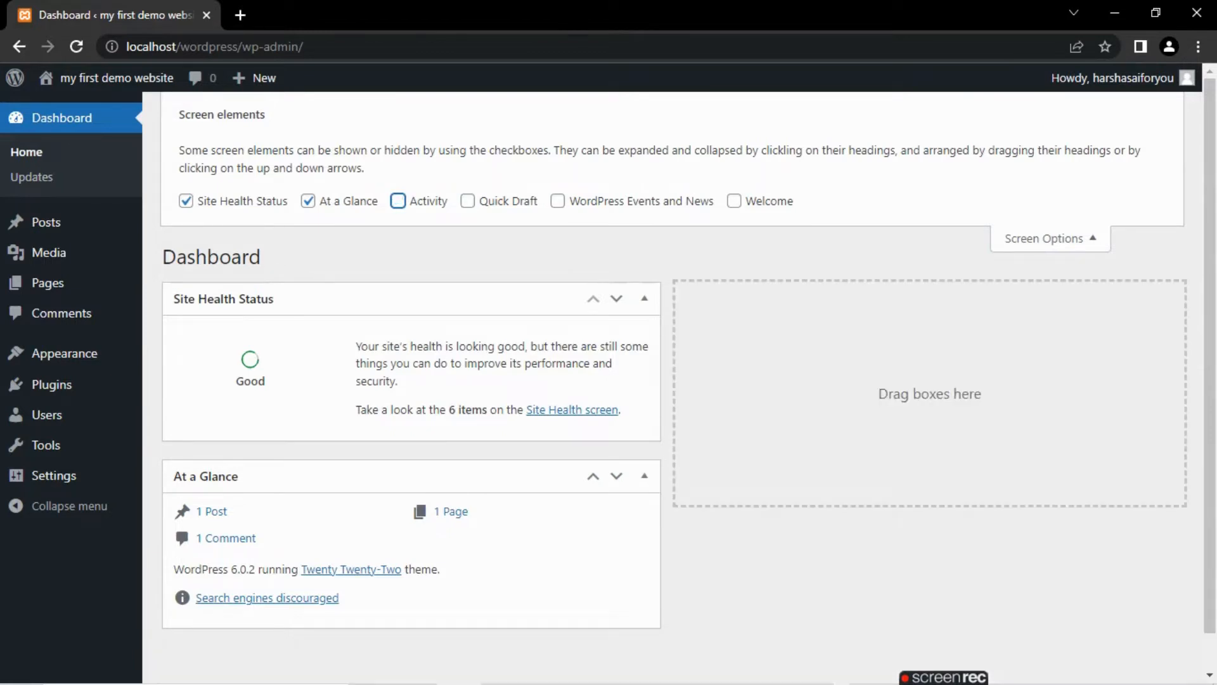
pyautogui.click(308, 201)
pyautogui.click(185, 201)
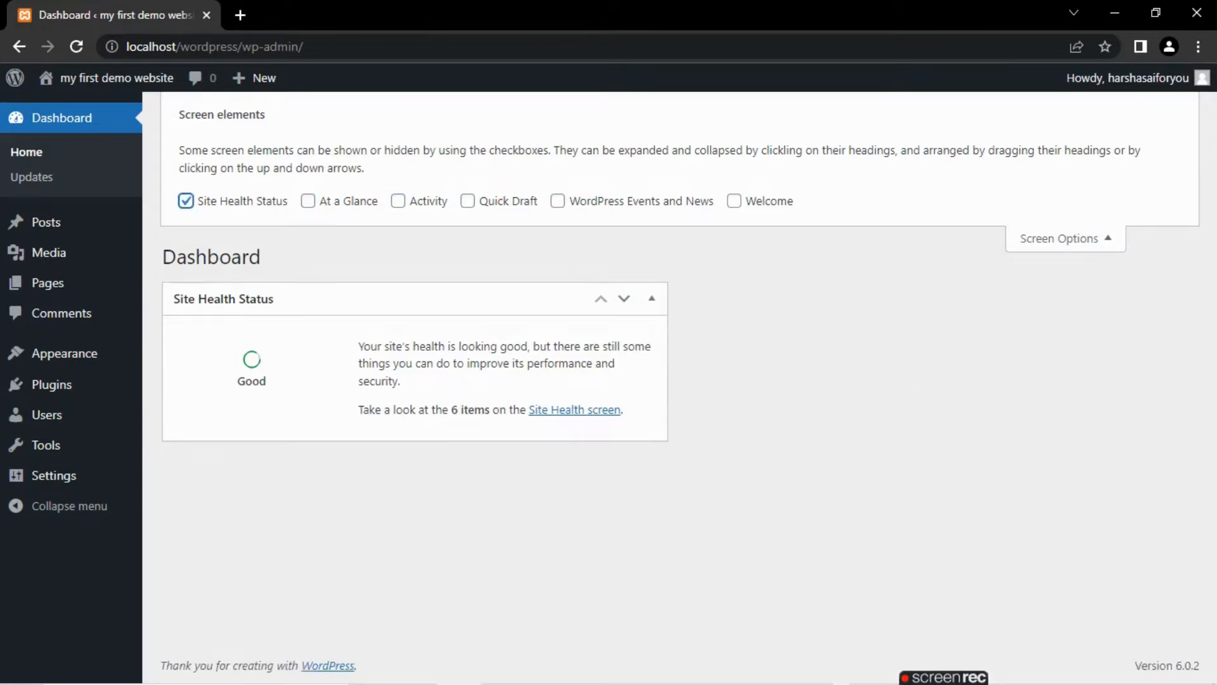
pyautogui.click(1065, 239)
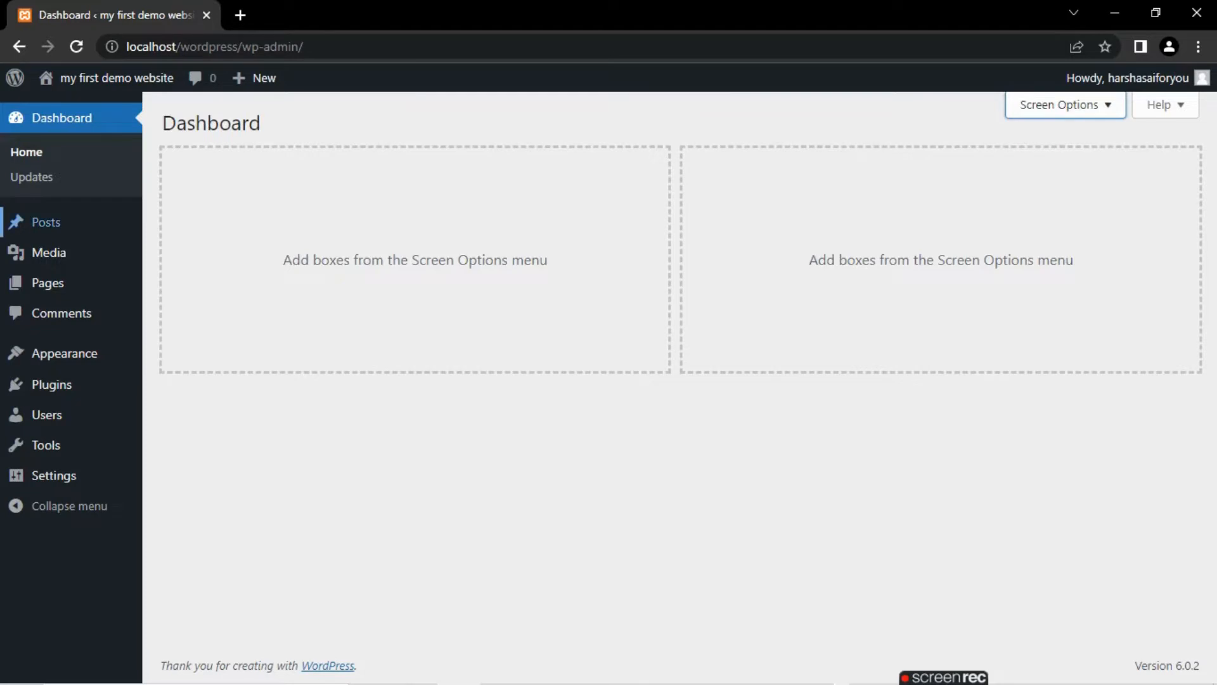
# - In the posts list, select every post and choose the Move to Trash bulk action without applying it
pyautogui.click(46, 221)
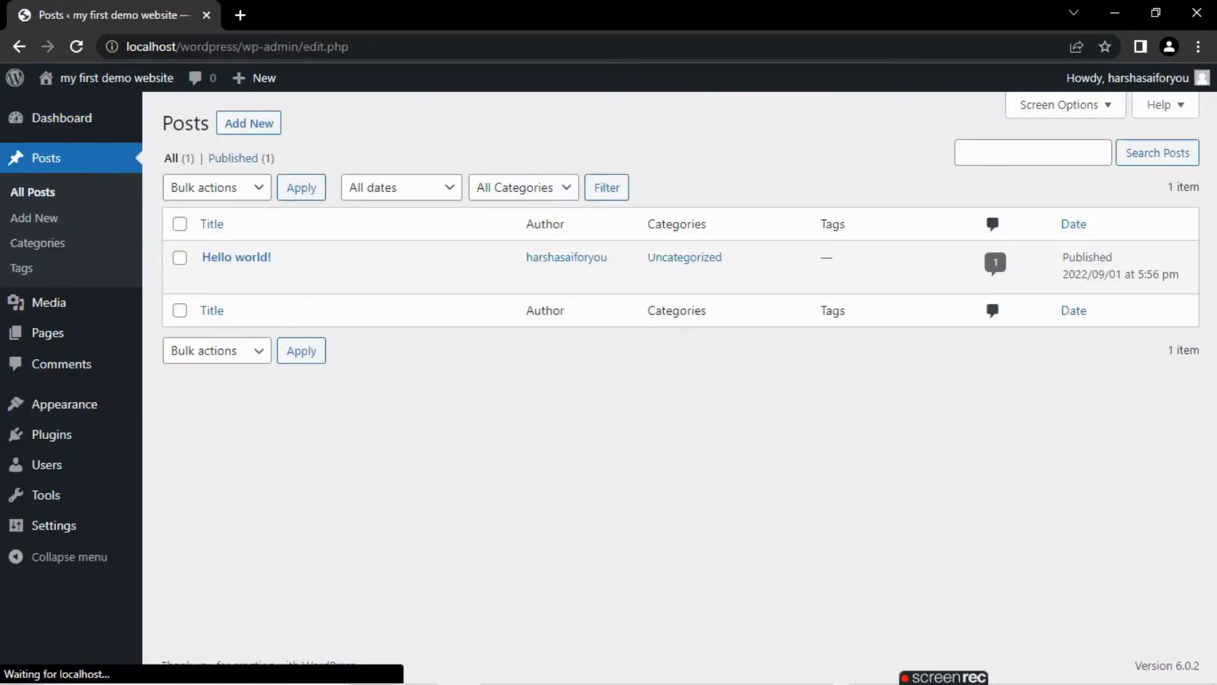
pyautogui.click(179, 223)
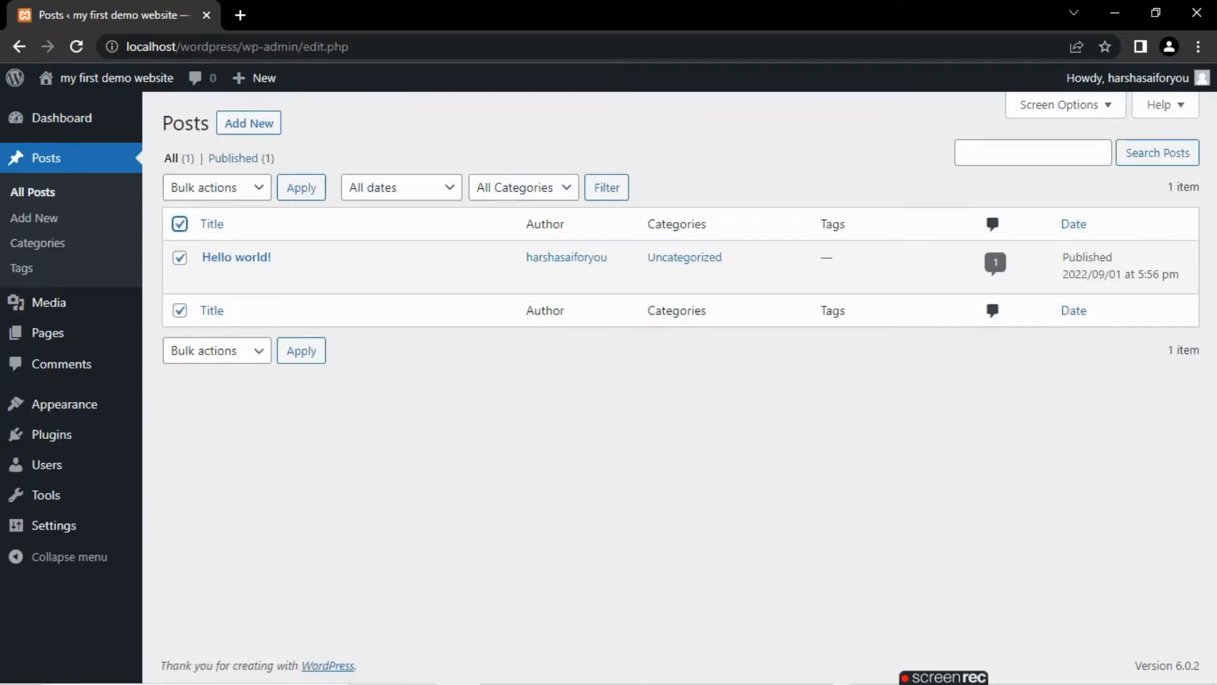
pyautogui.click(216, 187)
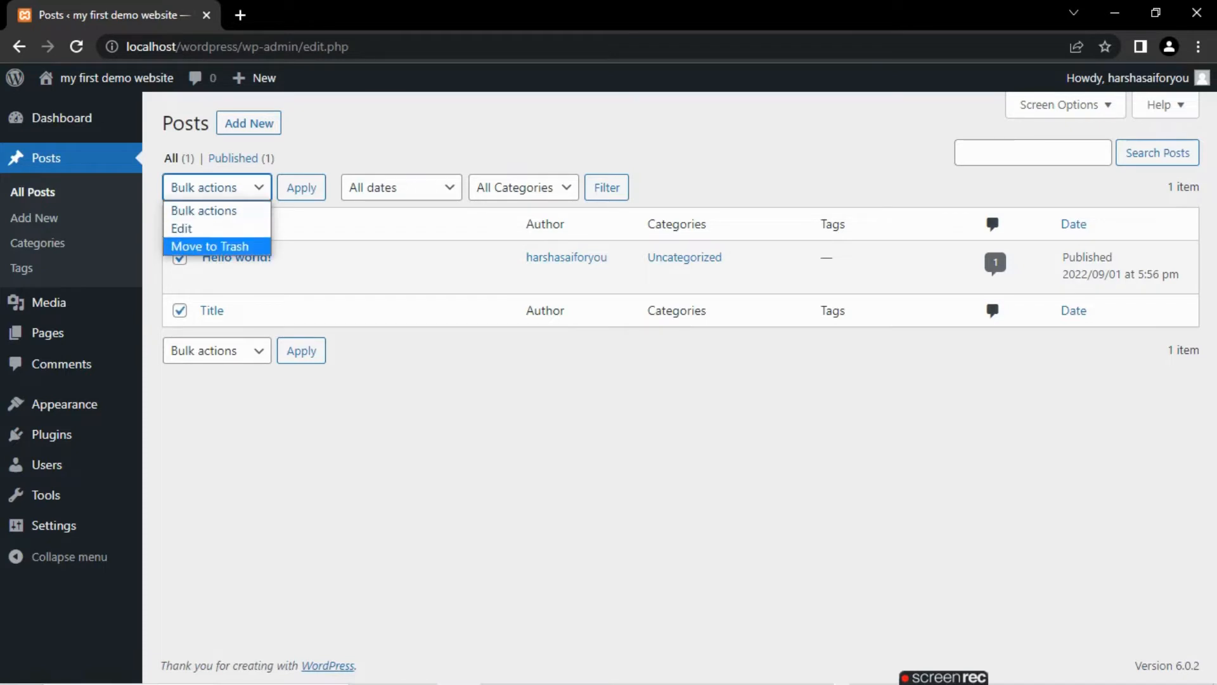
pyautogui.click(209, 248)
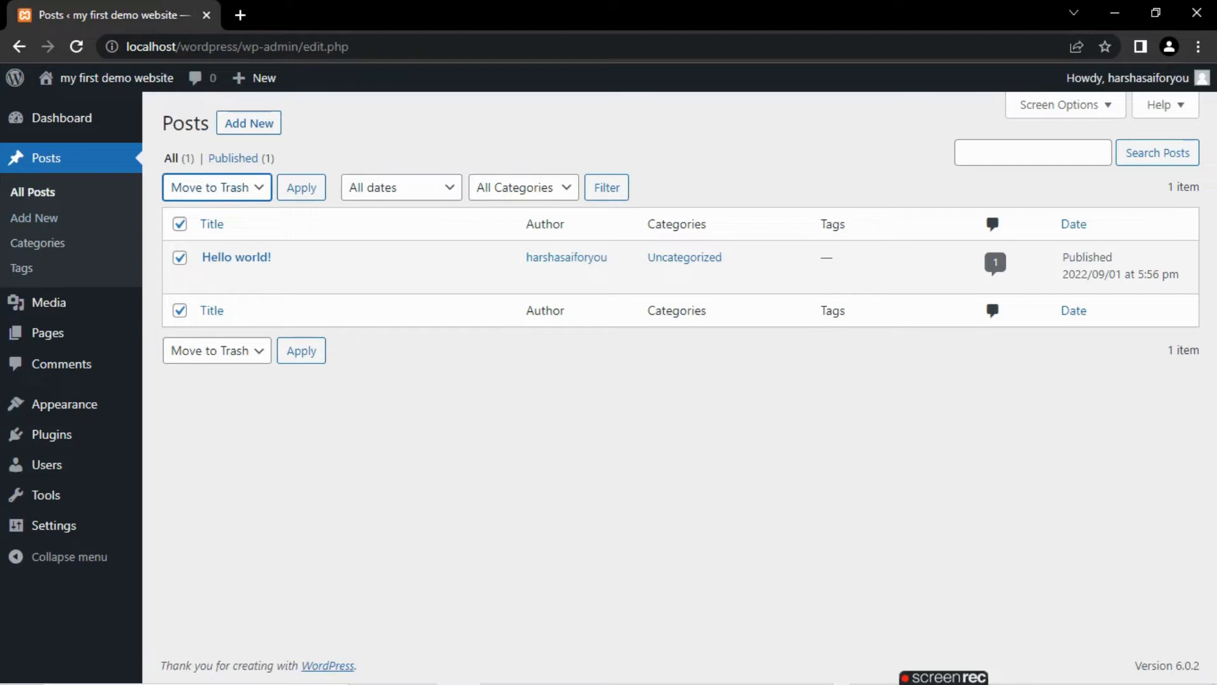
# - Start a new post, dismiss the block editor welcome guide, and look over the block settings and available blocks
pyautogui.click(249, 123)
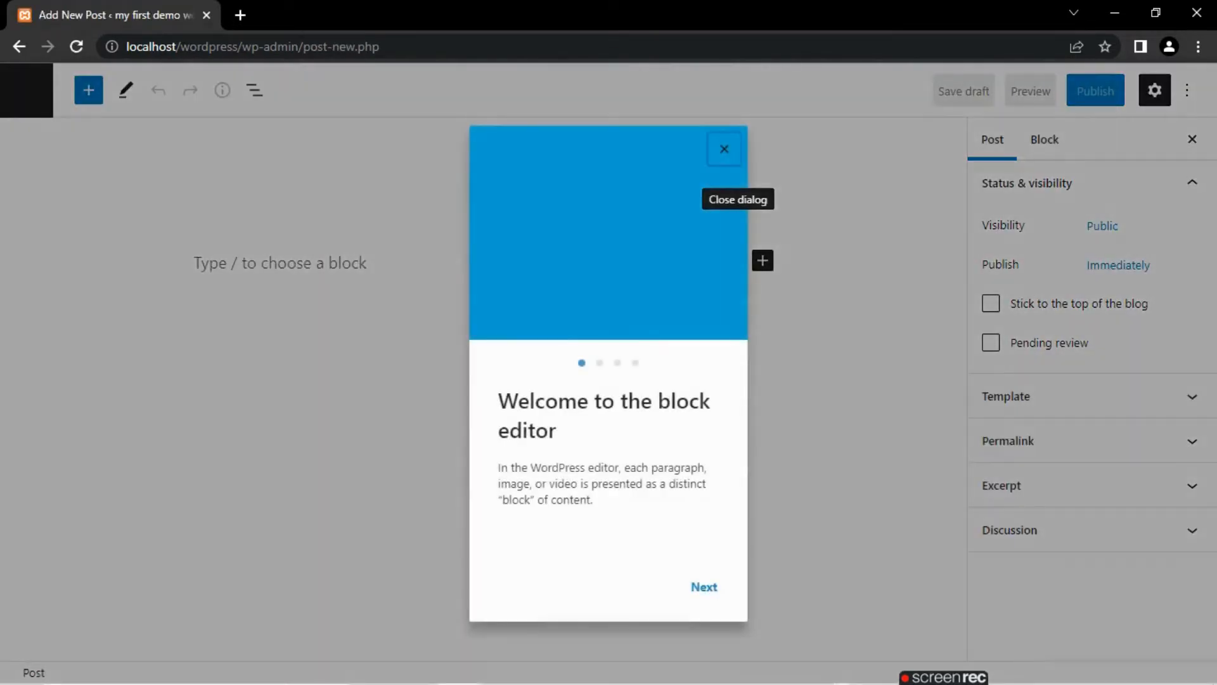
pyautogui.click(724, 149)
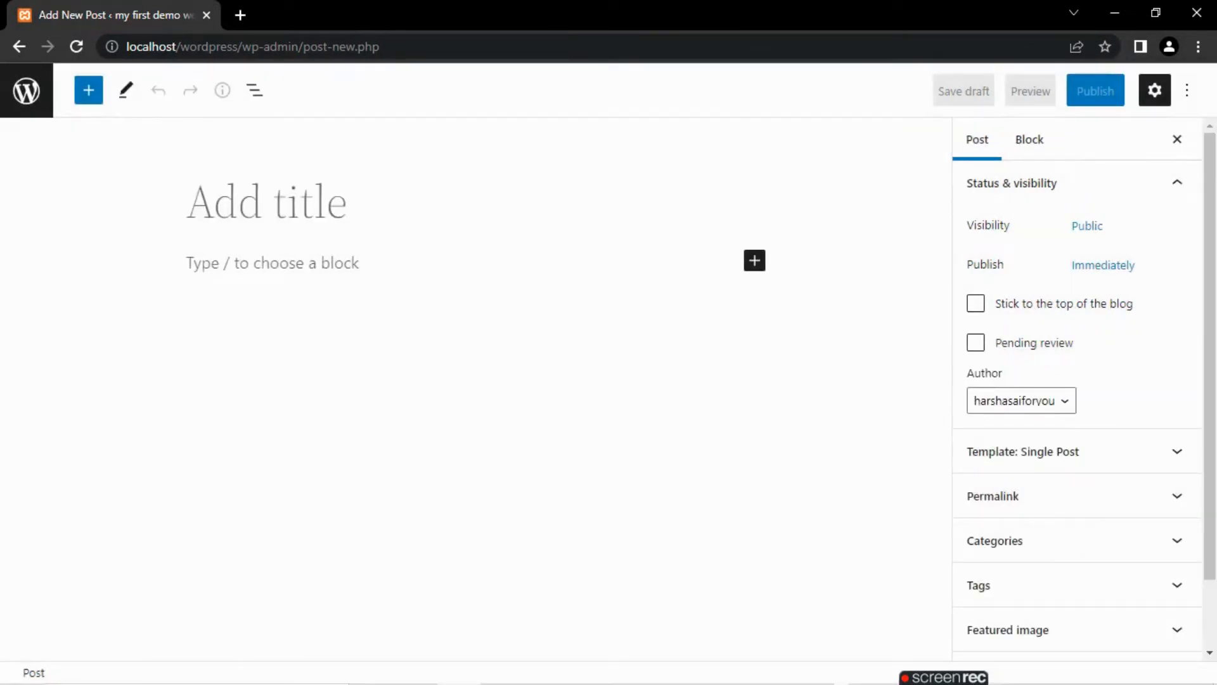
pyautogui.click(1029, 139)
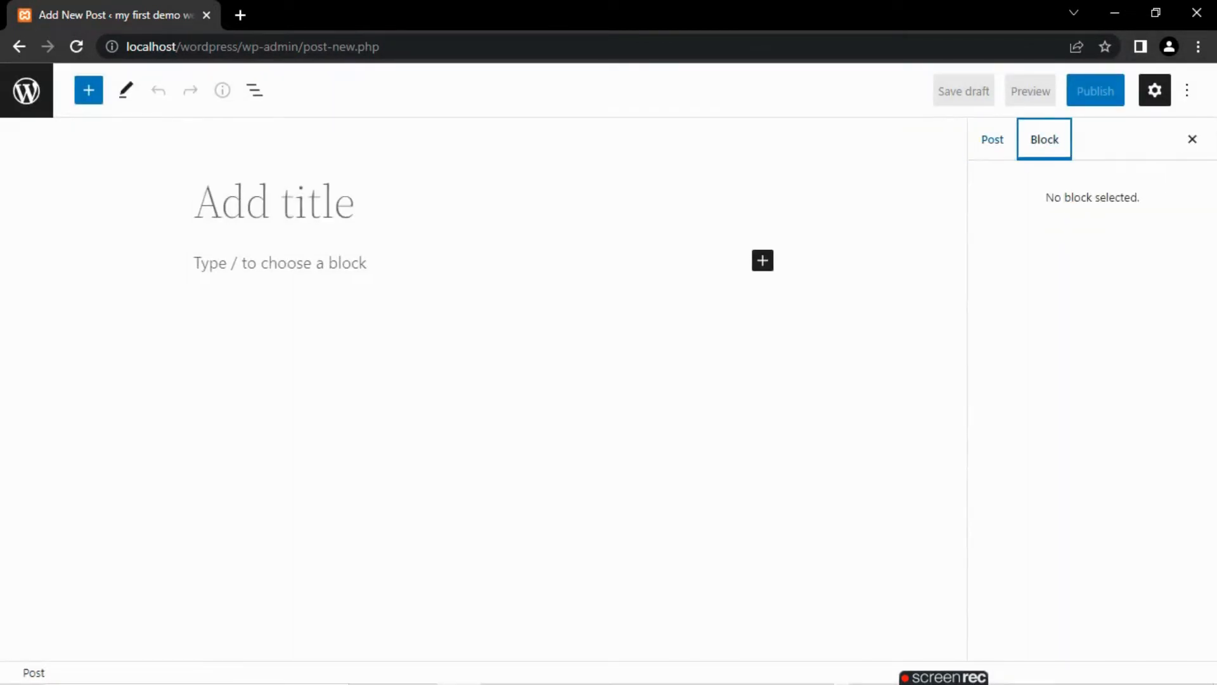
pyautogui.click(992, 139)
pyautogui.click(762, 260)
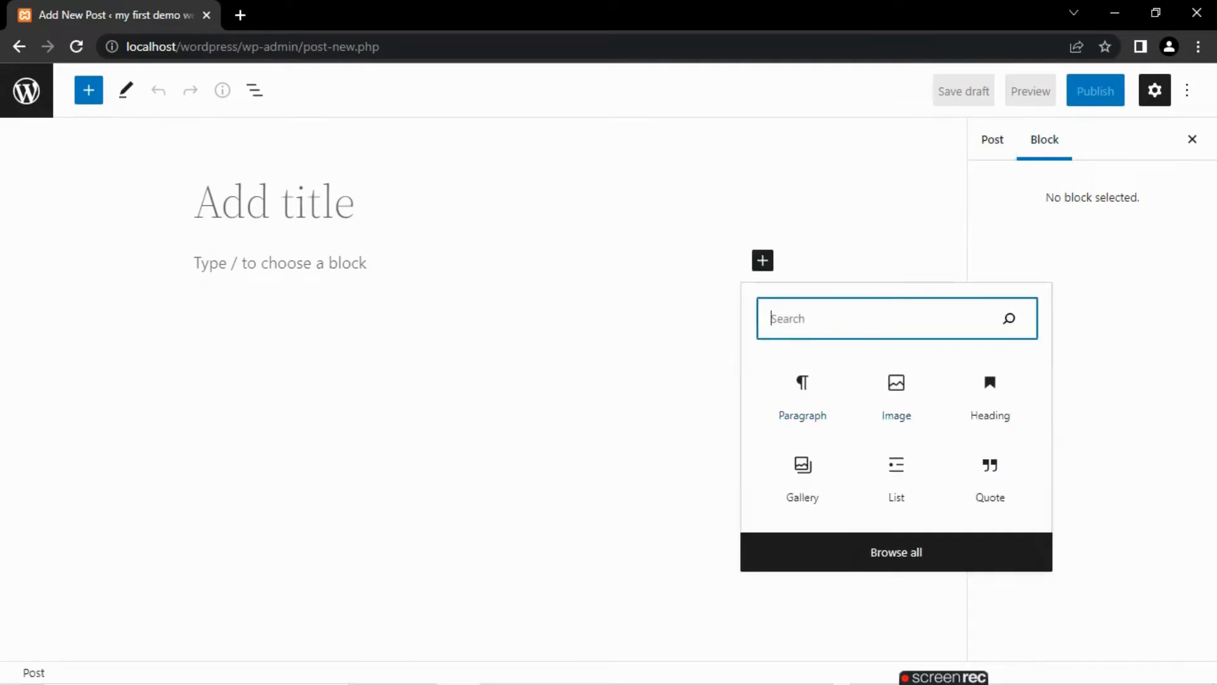
pyautogui.press('Escape')
# - Enter "knkn" as the new post's title and bring up the choice of blocks for its content
pyautogui.click(274, 201)
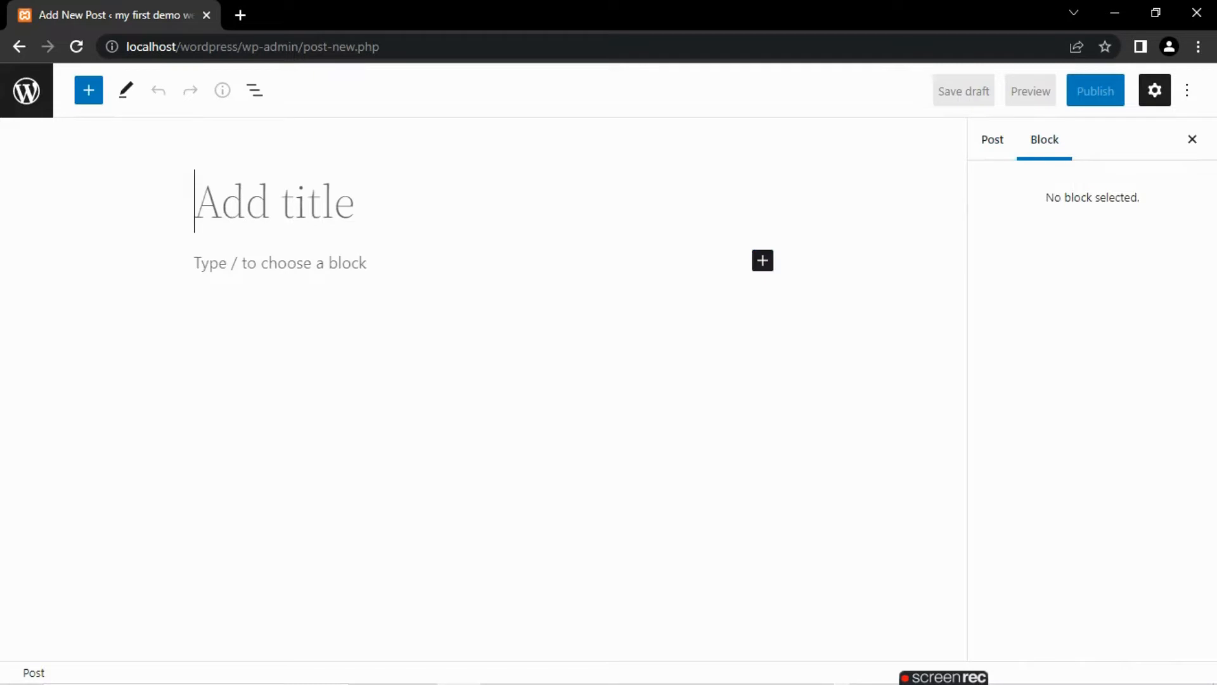
pyautogui.write('knkn')
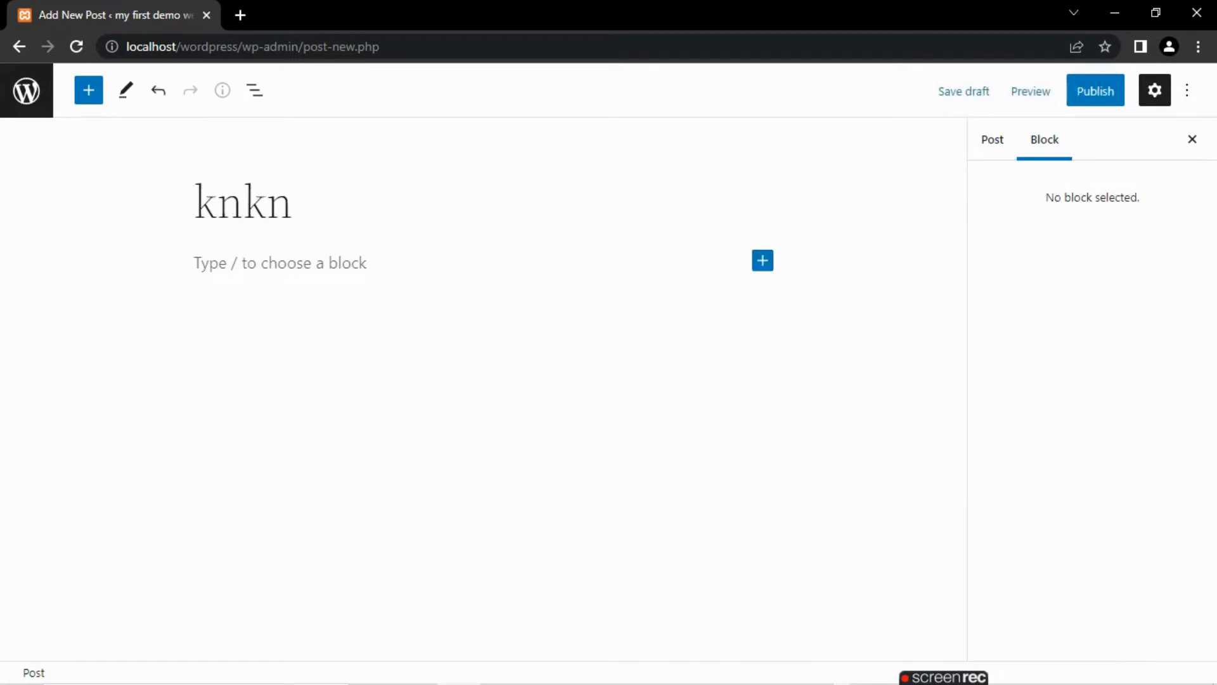
pyautogui.click(763, 260)
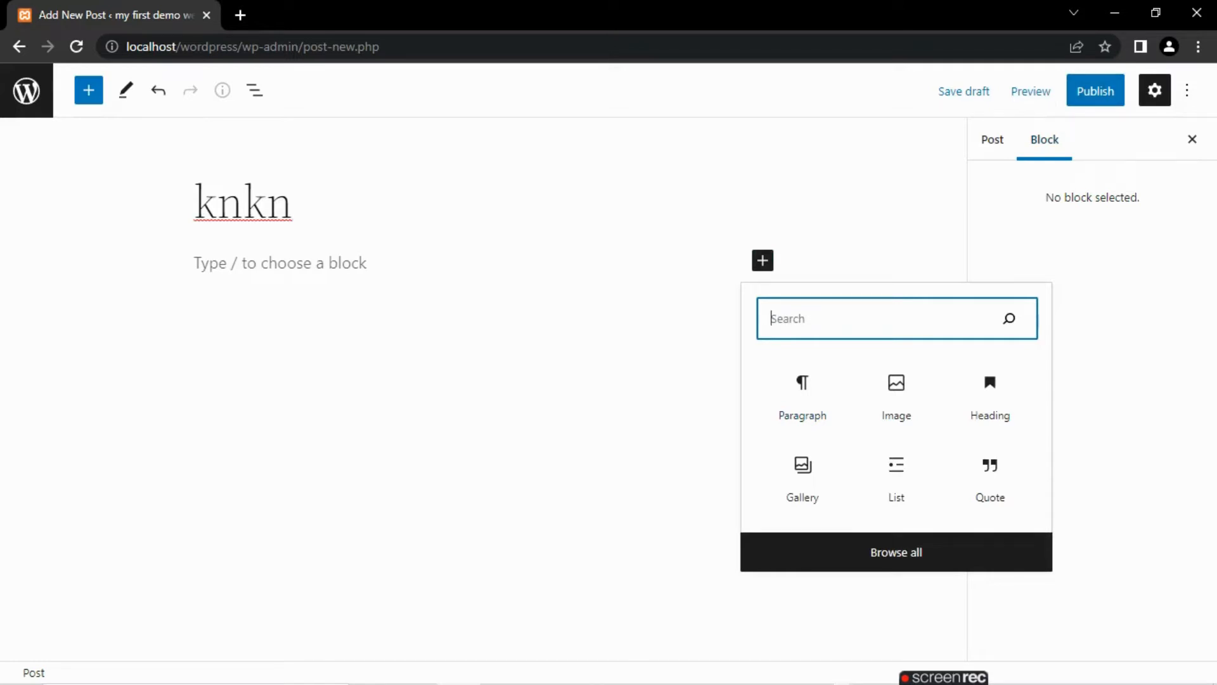
# - Clear the new post's title and leave the editor for the posts list
pyautogui.click(292, 202)
pyautogui.press('BackSpace')
pyautogui.press('BackSpace')
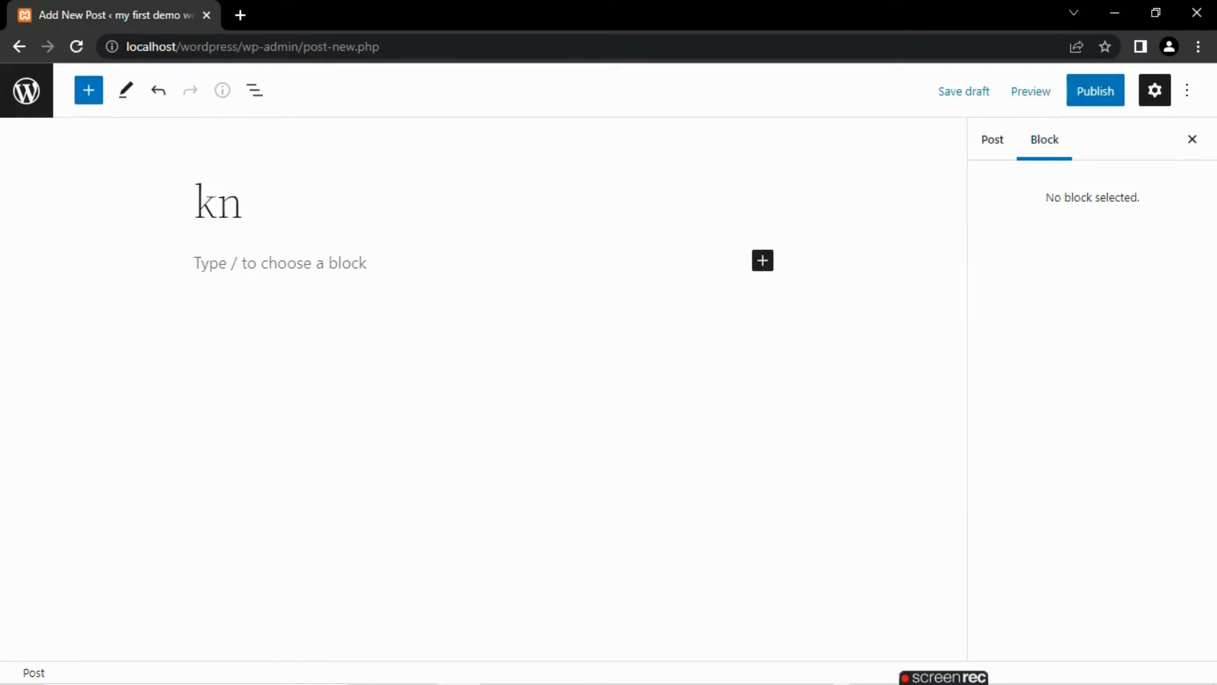
pyautogui.press('BackSpace')
pyautogui.press('BackSpace')
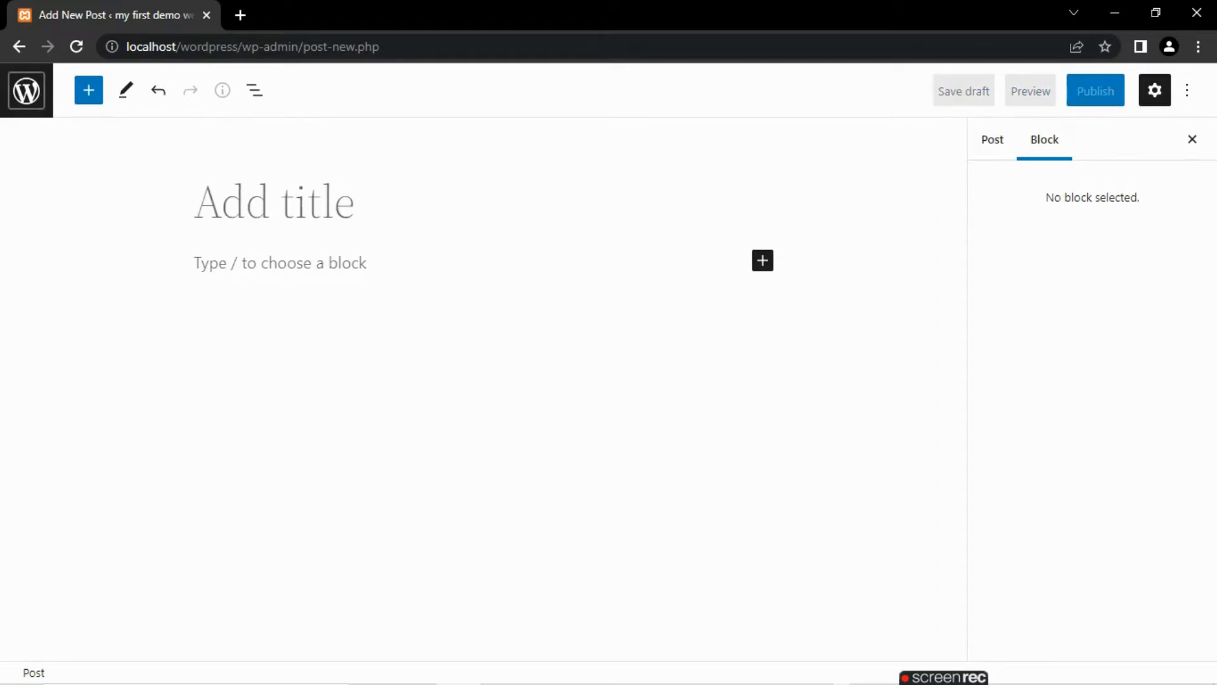
pyautogui.click(27, 91)
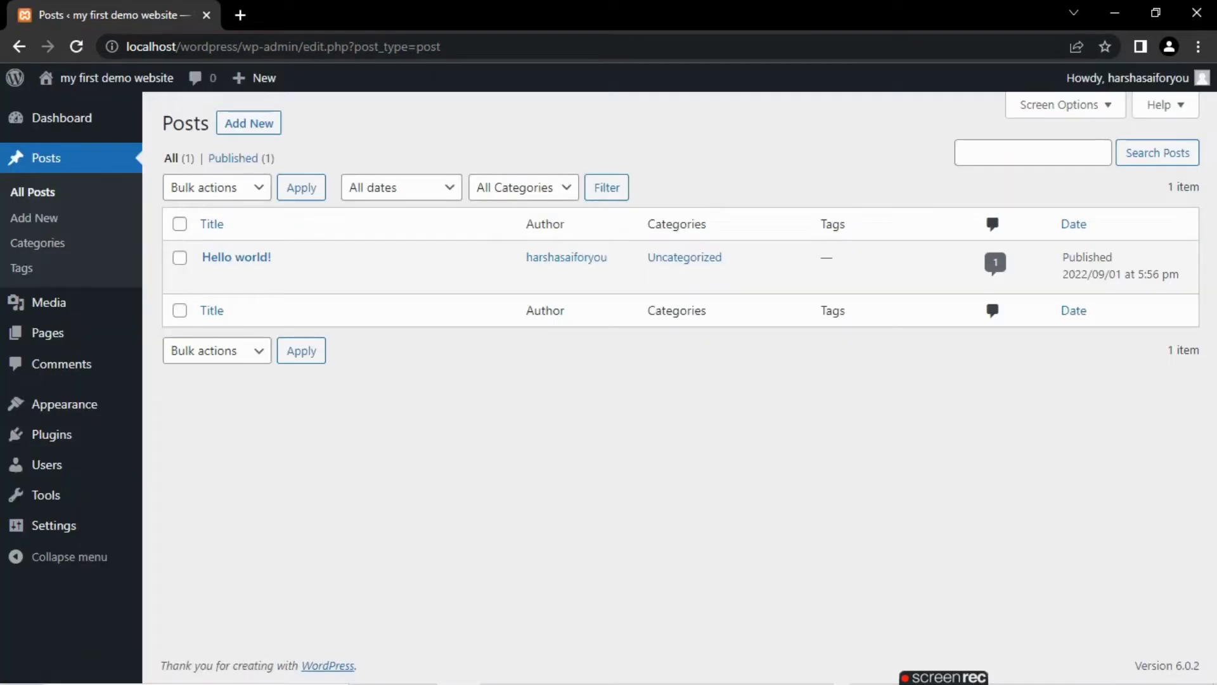
# - View the media library and open the list of all pages
pyautogui.click(49, 303)
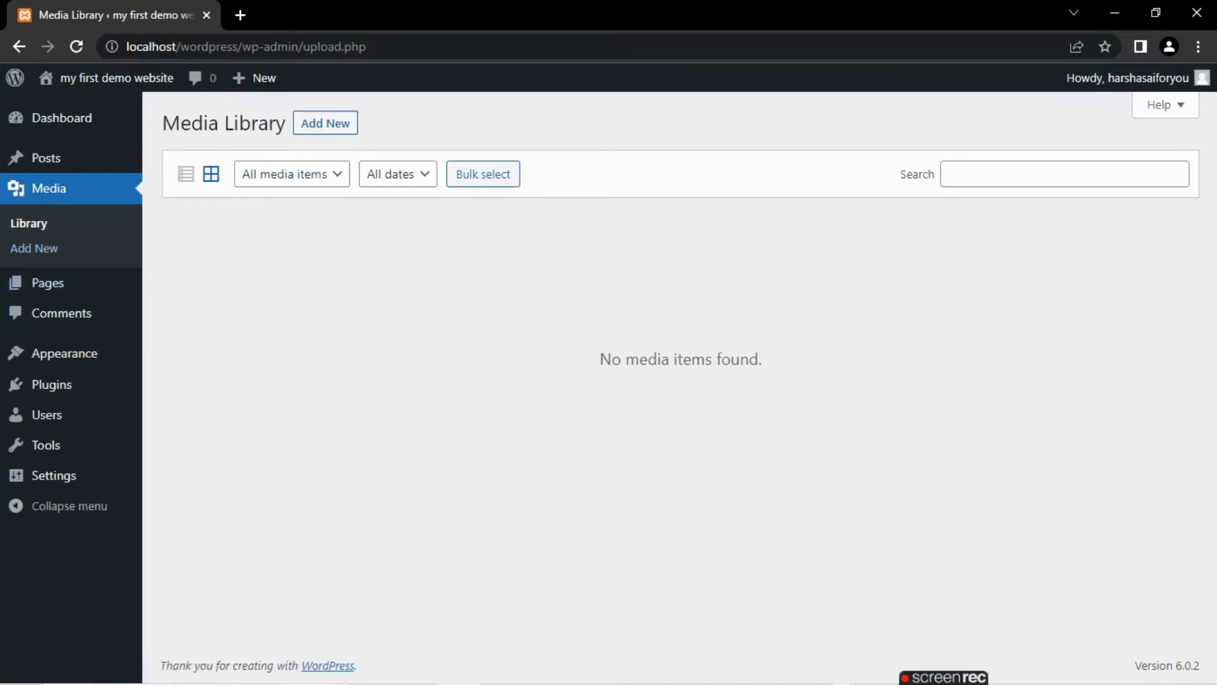
pyautogui.moveTo(47, 283)
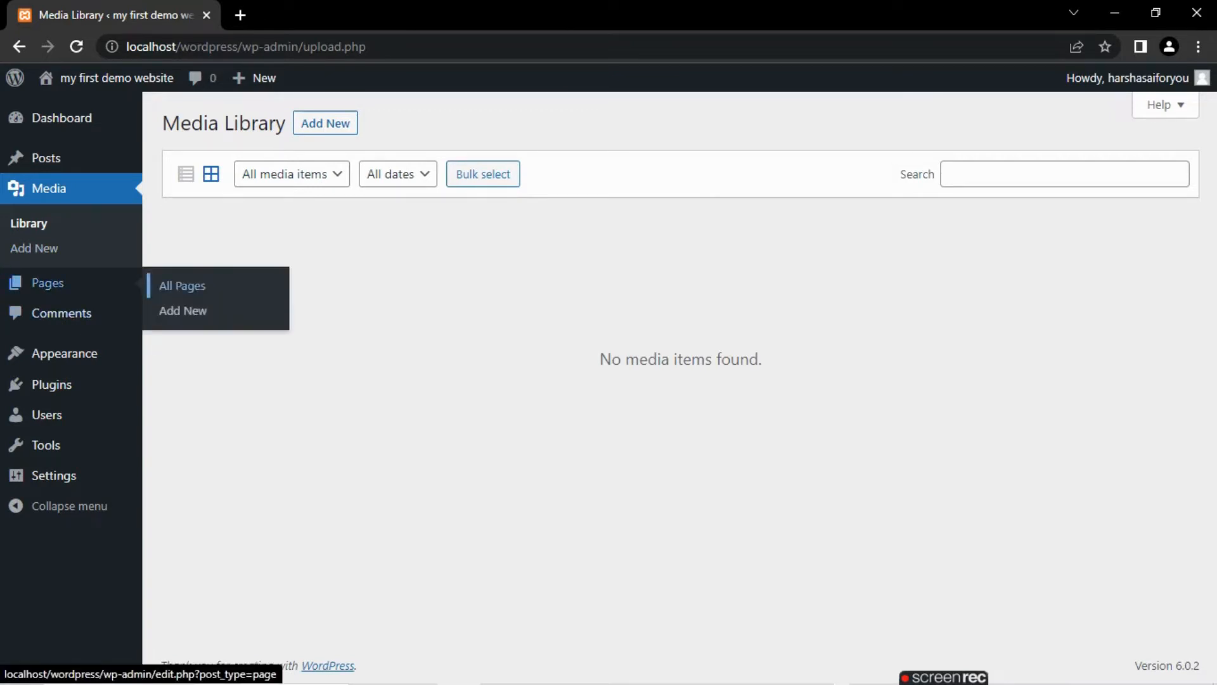
pyautogui.click(182, 285)
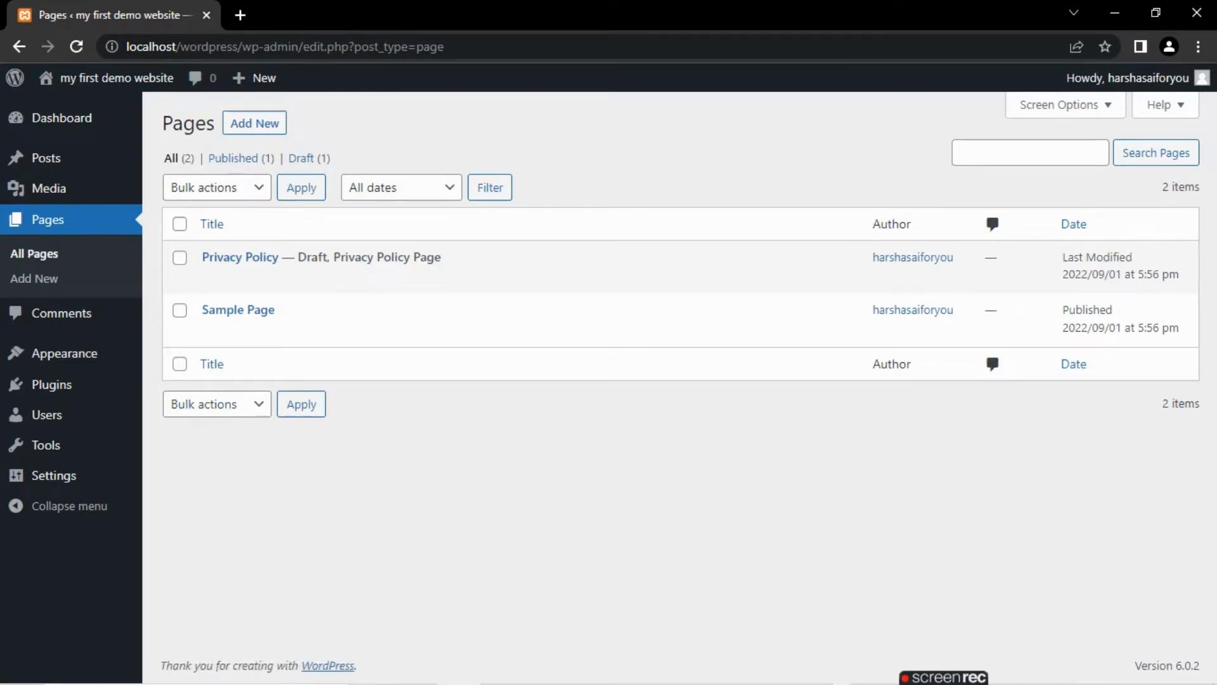
# - Try to set the Move to Trash bulk action for all listed pages
pyautogui.click(180, 223)
pyautogui.click(217, 187)
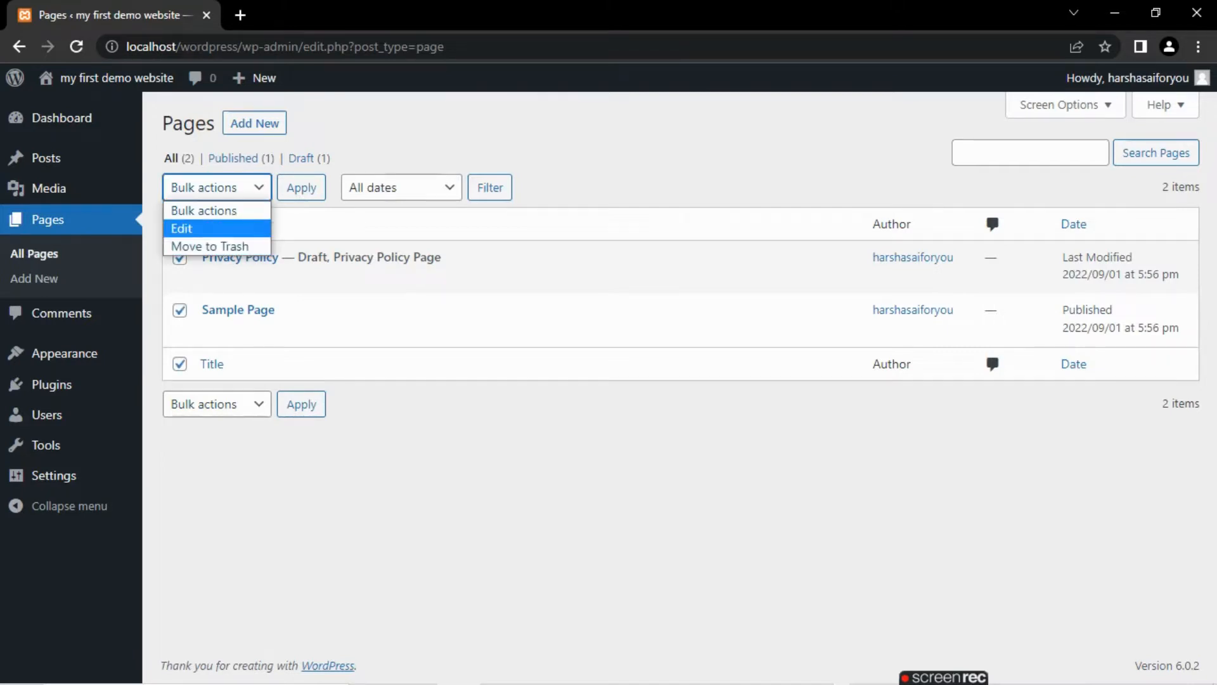
pyautogui.click(221, 247)
# - Open the Privacy Policy page in the editor, look through its suggested text and return to the pages list
pyautogui.click(223, 253)
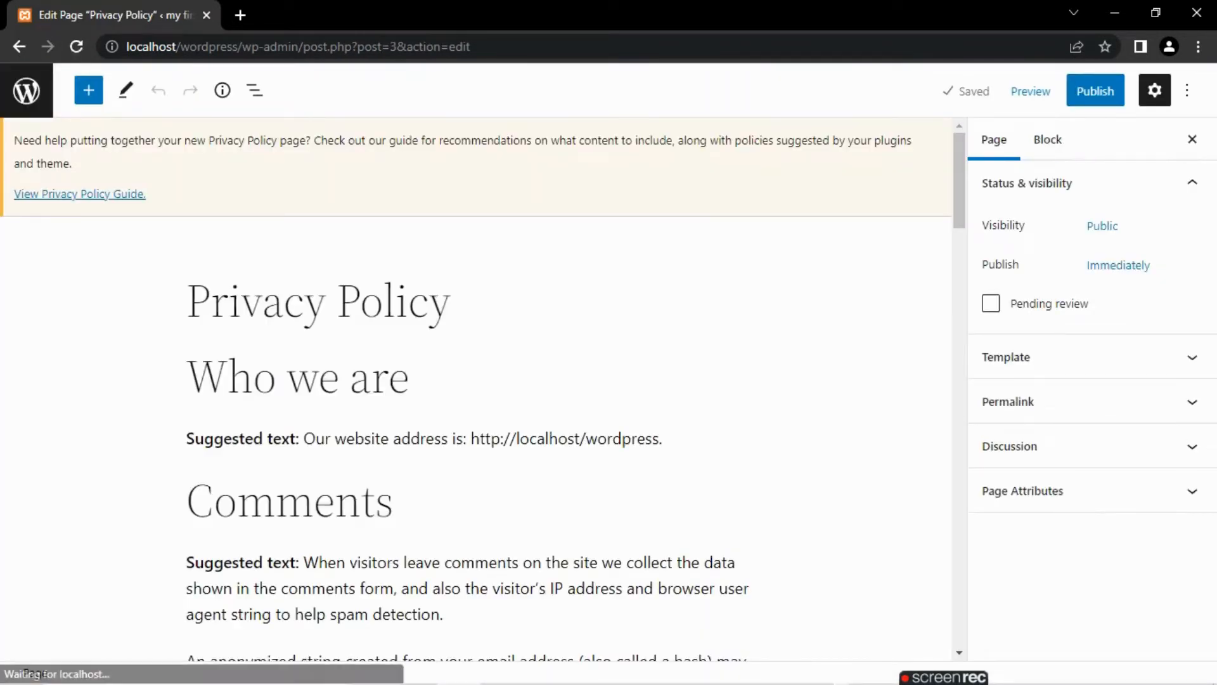
pyautogui.scroll(-20, 476, 387)
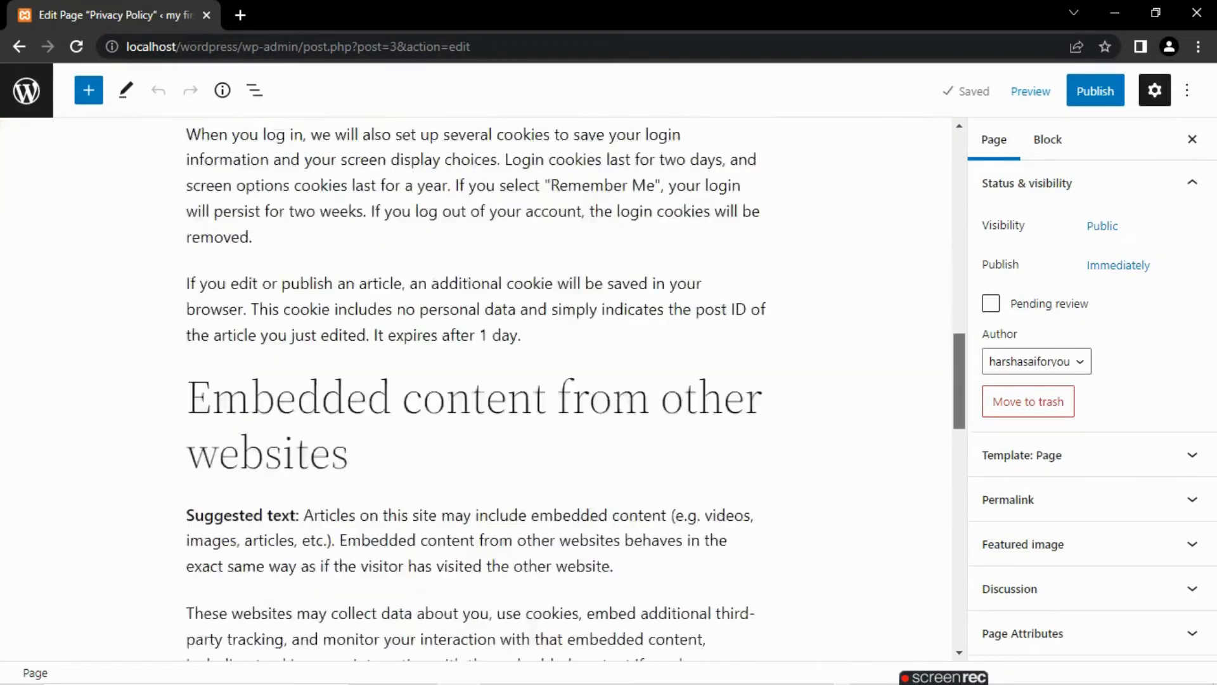
pyautogui.scroll(20, 475, 387)
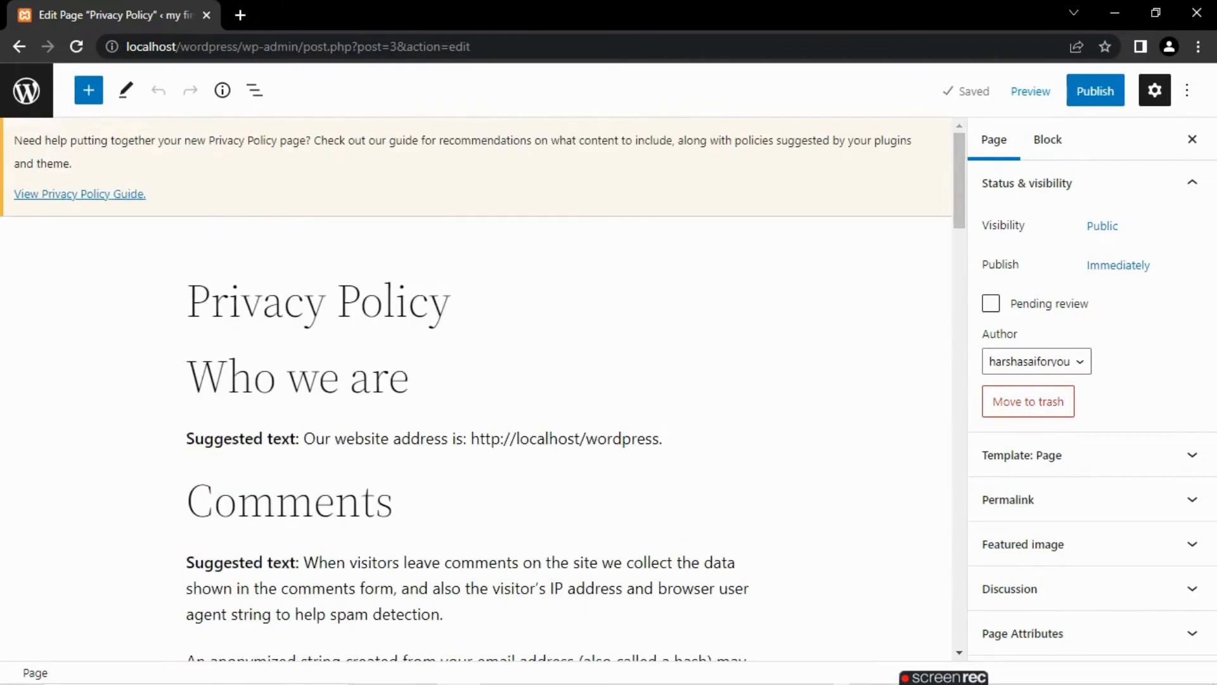
pyautogui.click(26, 90)
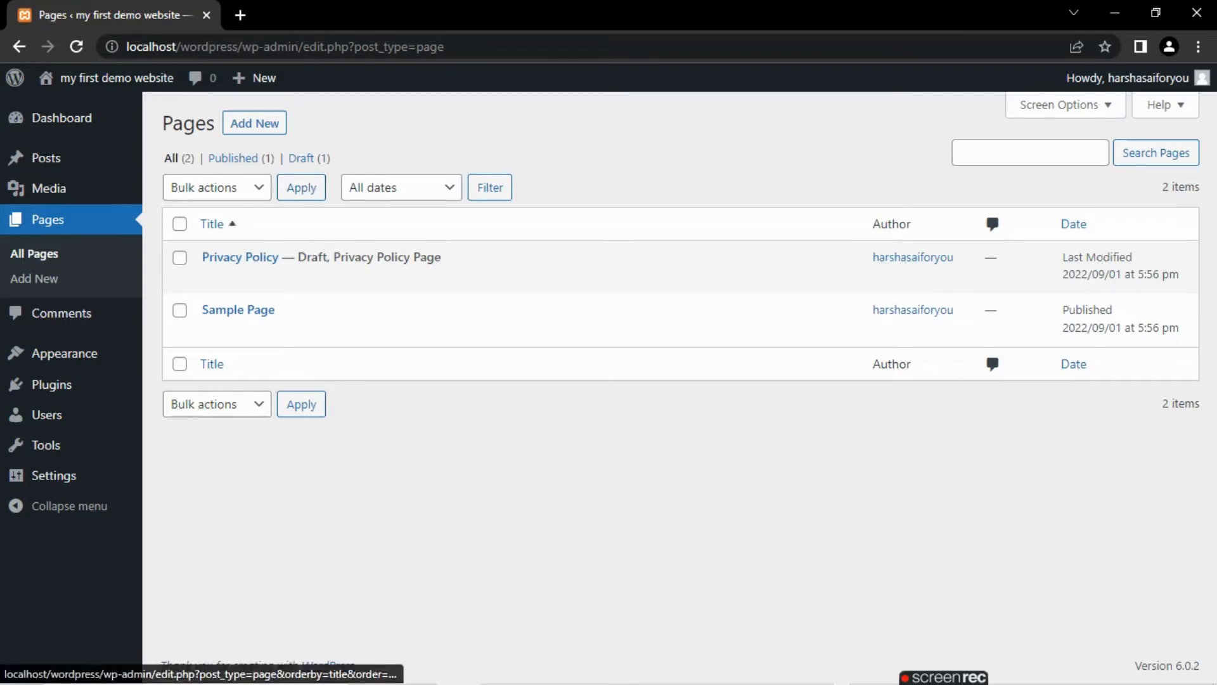
# - Select both the Privacy Policy and Sample Page entries and move them to the trash with a bulk action
pyautogui.click(180, 224)
pyautogui.click(216, 187)
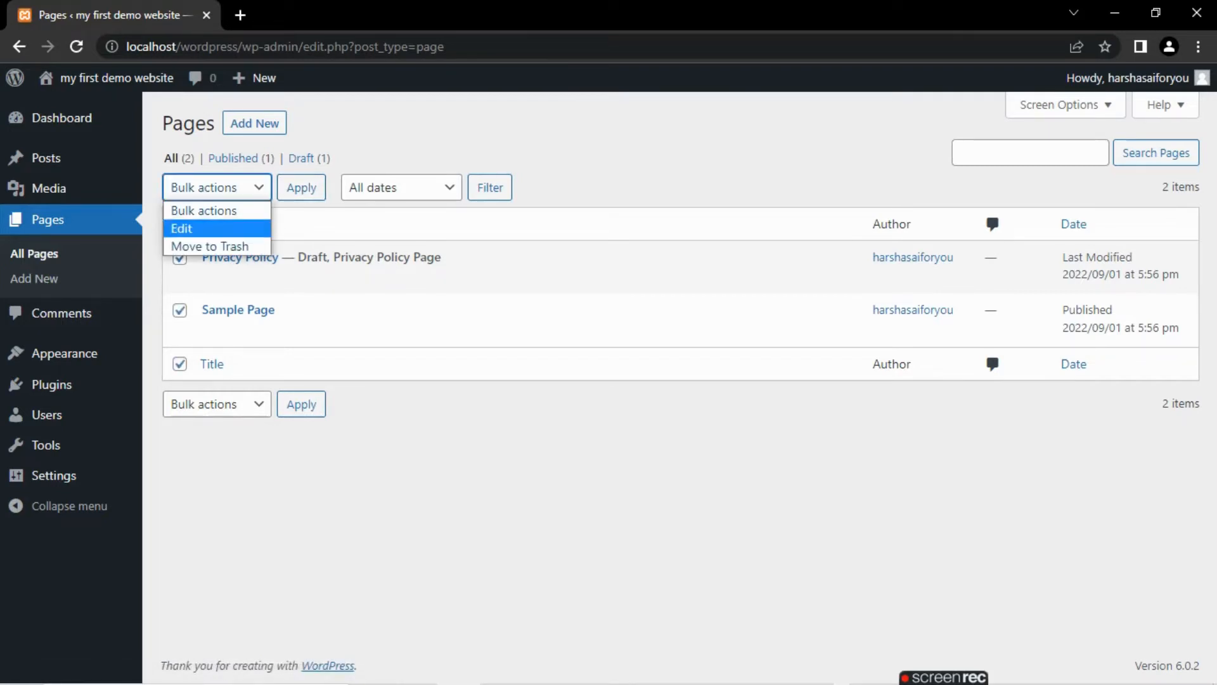
pyautogui.click(209, 246)
pyautogui.click(302, 187)
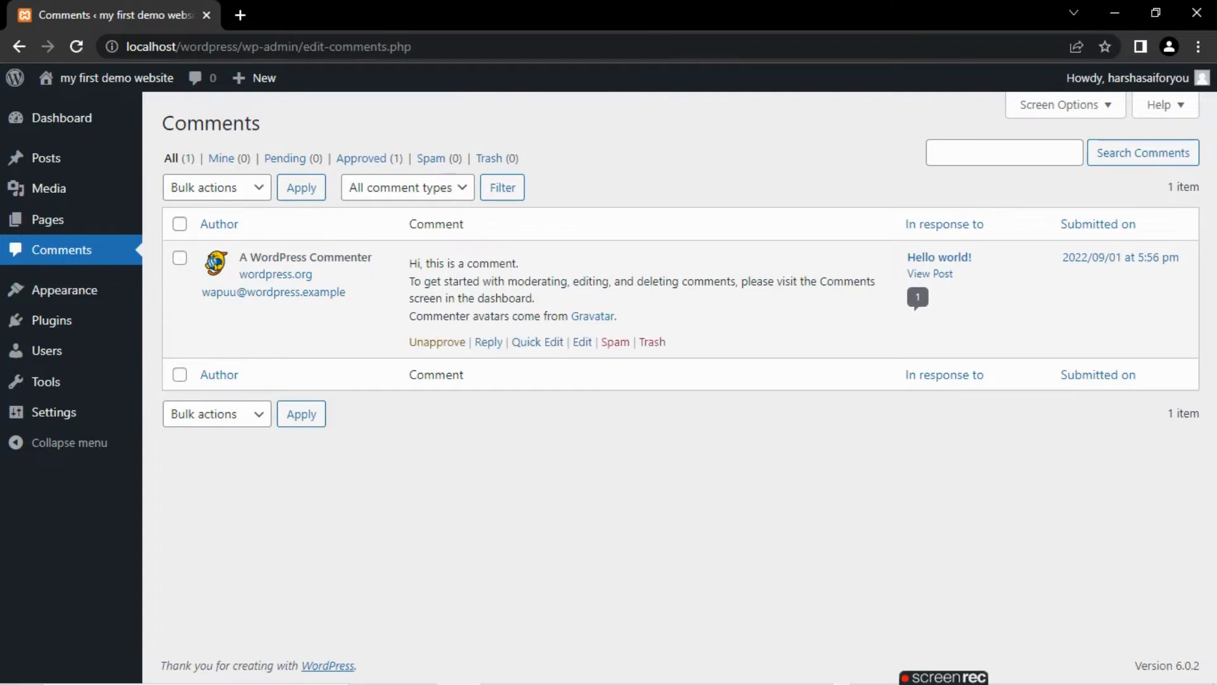
# - Unapprove the WordPress Commenter's comment on the "Hello world!" post
pyautogui.click(437, 341)
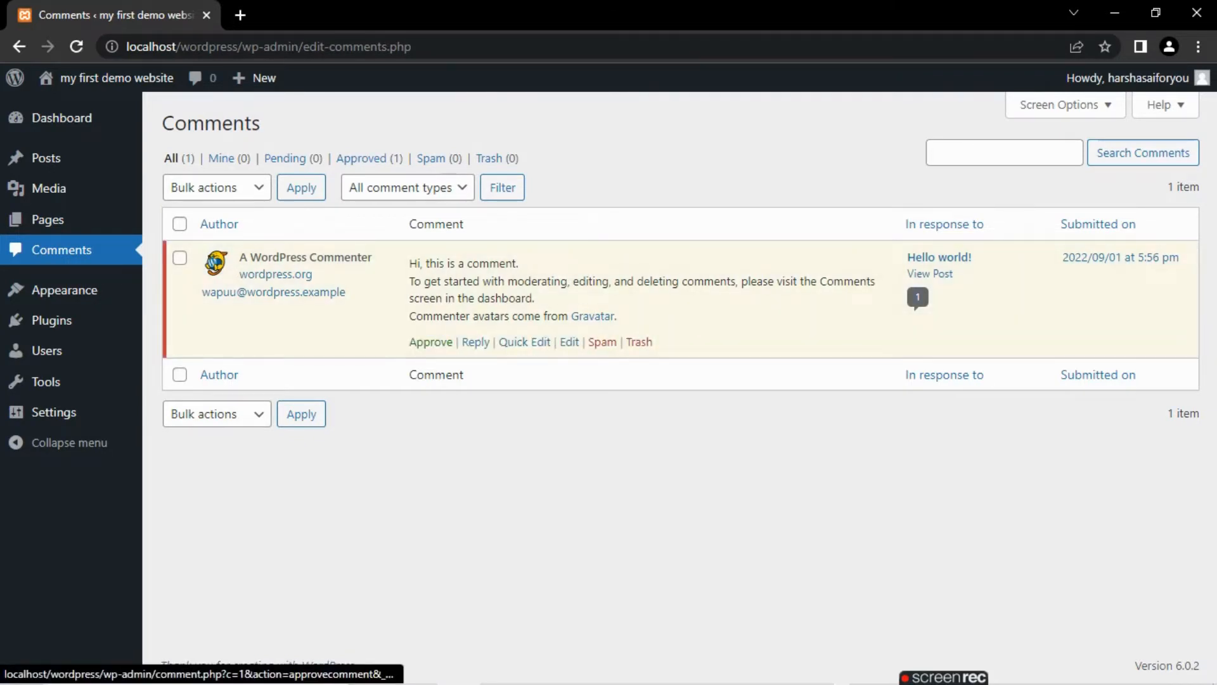
# - Approve the pending WordPress Commenter's comment on the "Hello world!" post again
pyautogui.click(431, 341)
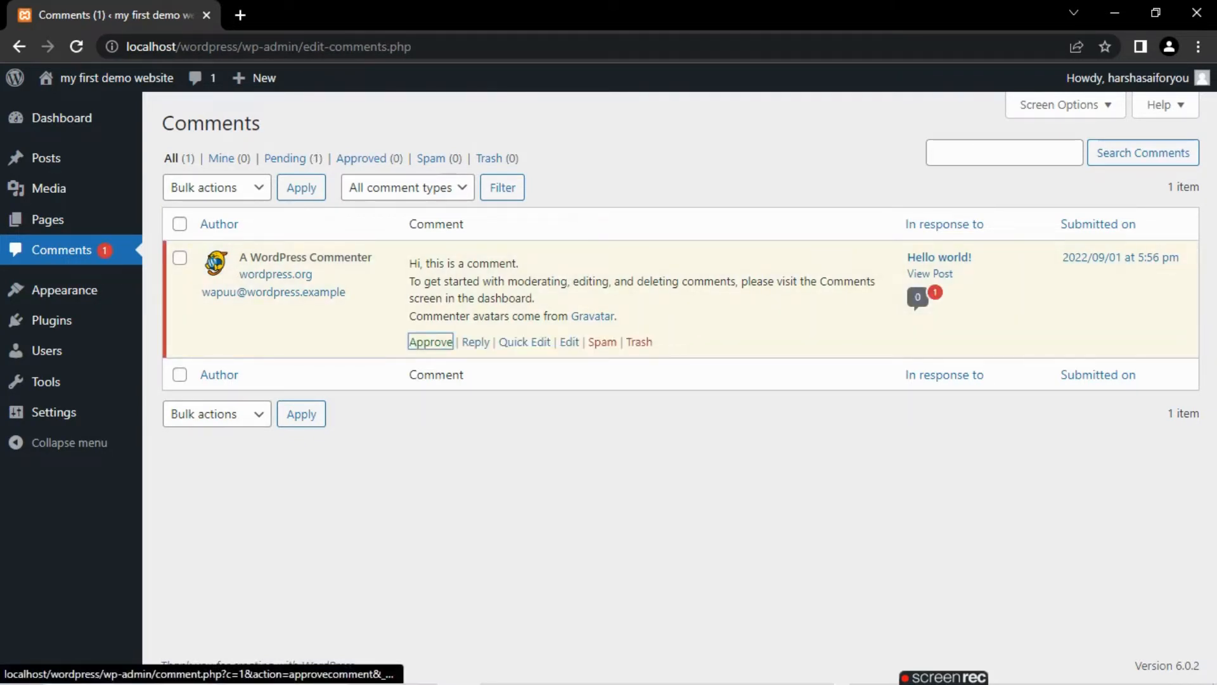
# - Go from the installed themes to adding a new theme and search the theme directory for "astra"
pyautogui.moveTo(64, 290)
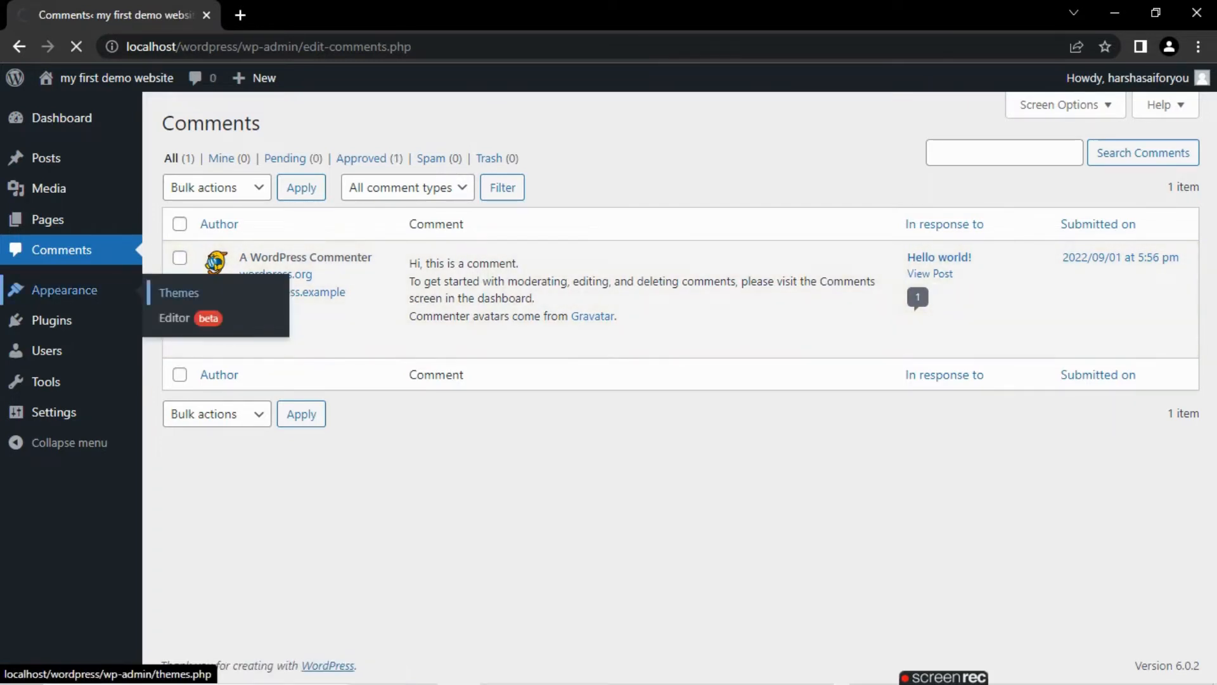
pyautogui.click(179, 292)
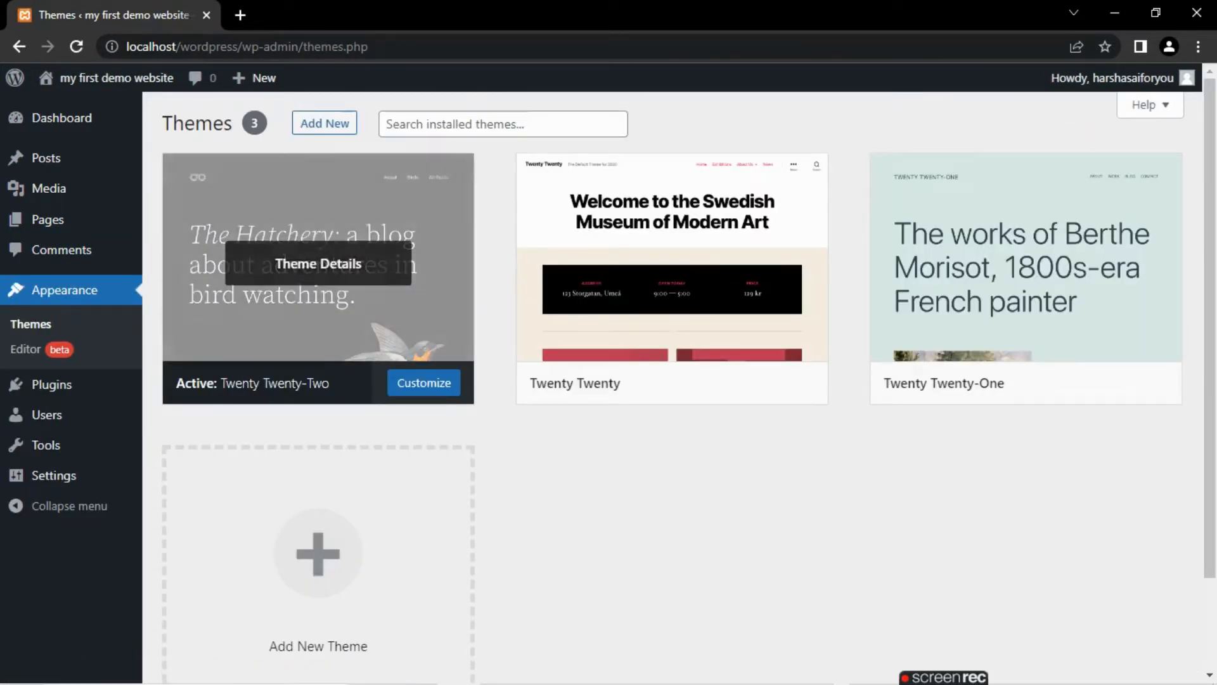
pyautogui.click(504, 125)
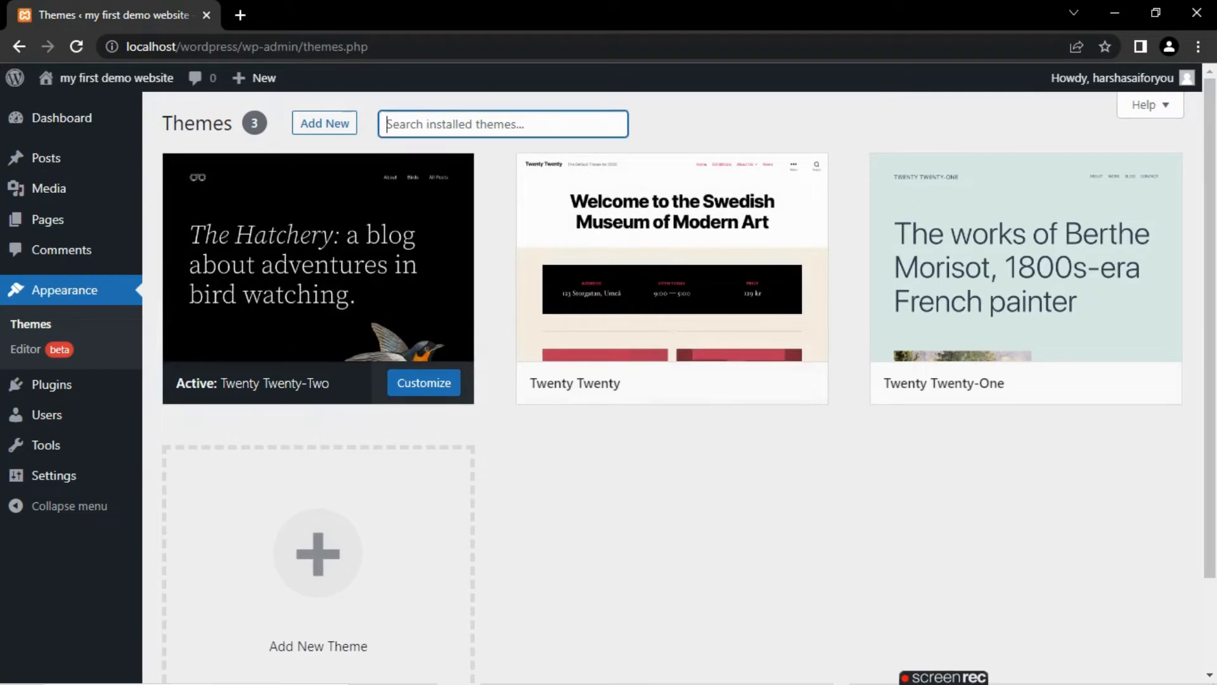
pyautogui.click(318, 551)
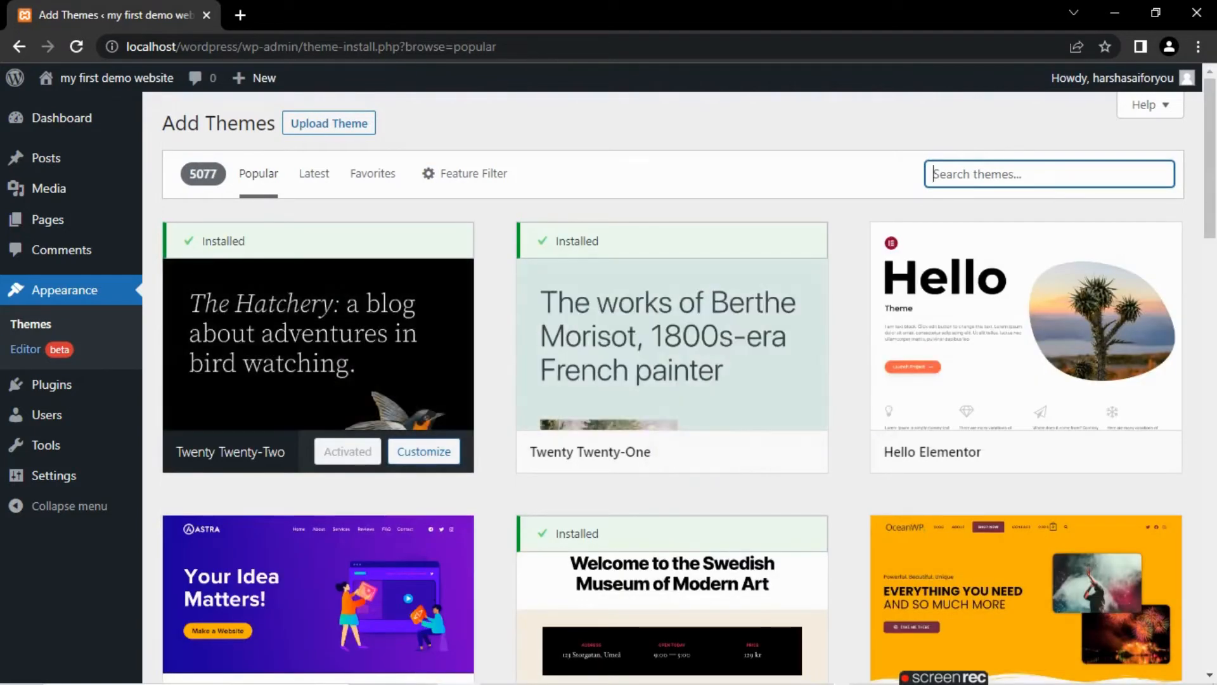
pyautogui.write('ape')
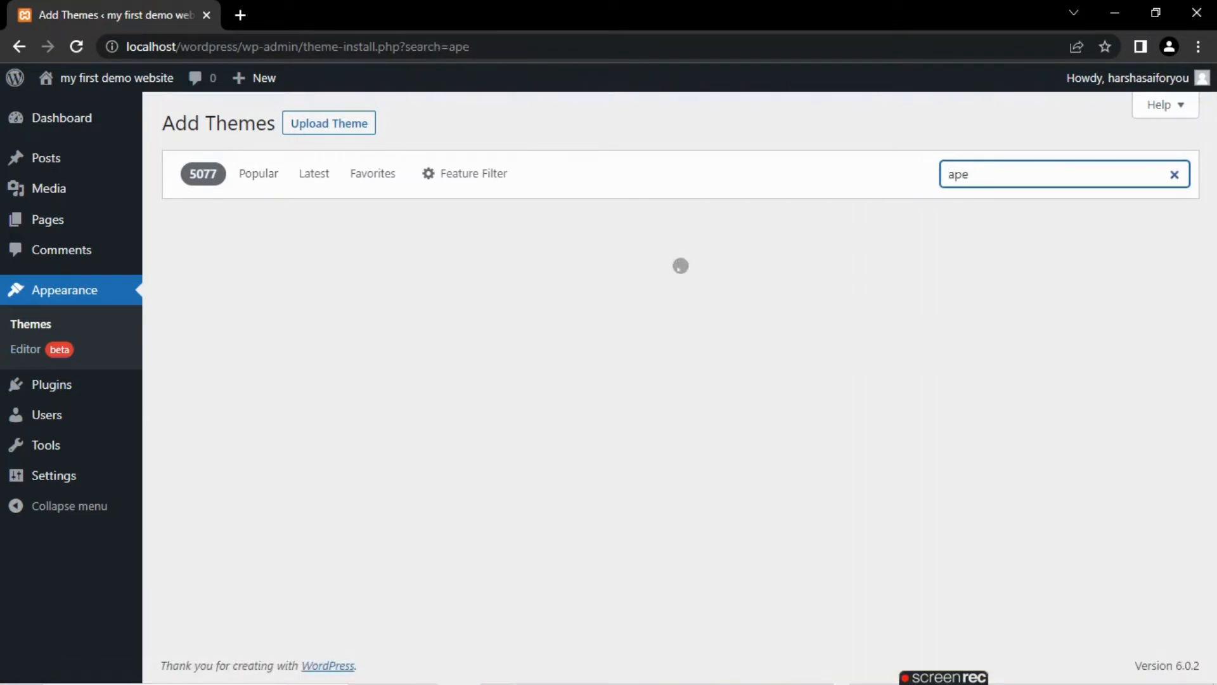
pyautogui.press('BackSpace')
pyautogui.press('BackSpace')
pyautogui.write('str')
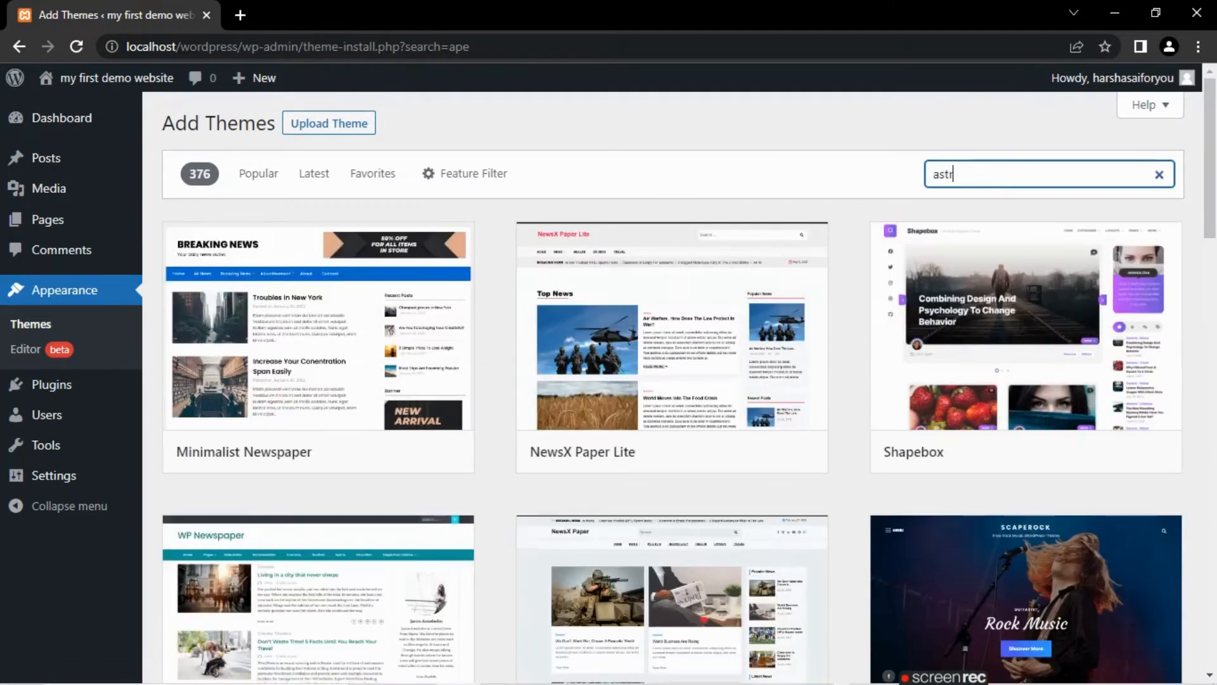
pyautogui.write('a')
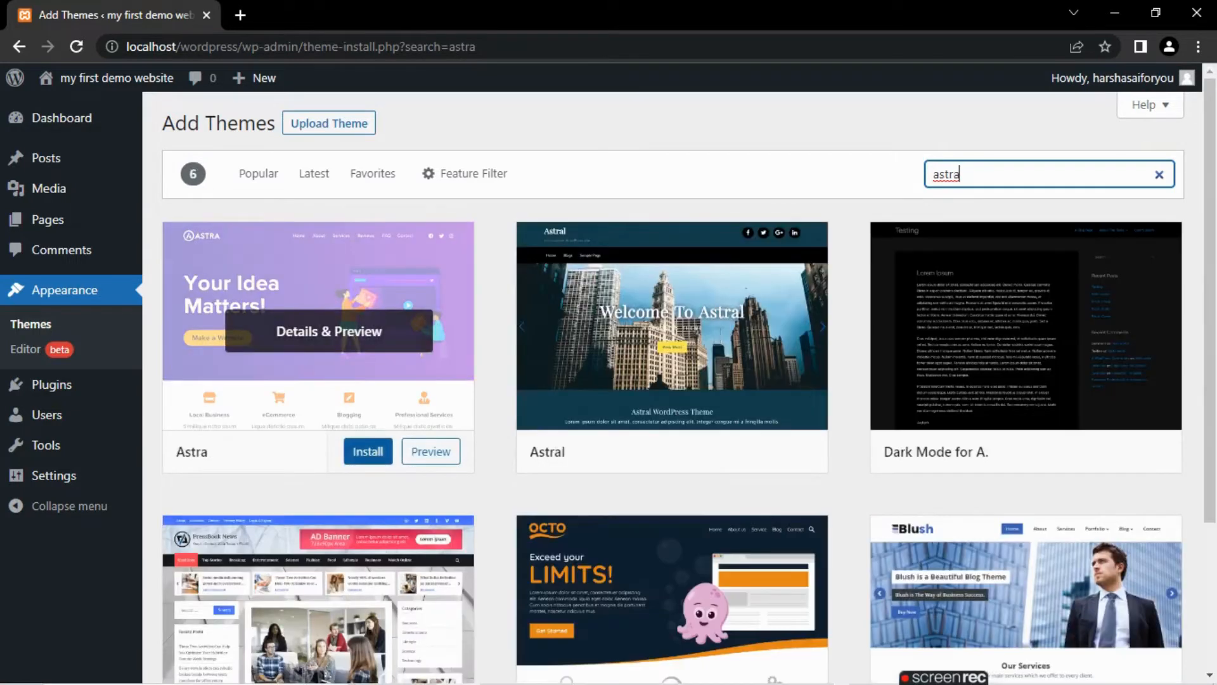
# - Install the Astra theme and activate it on the site
pyautogui.click(368, 450)
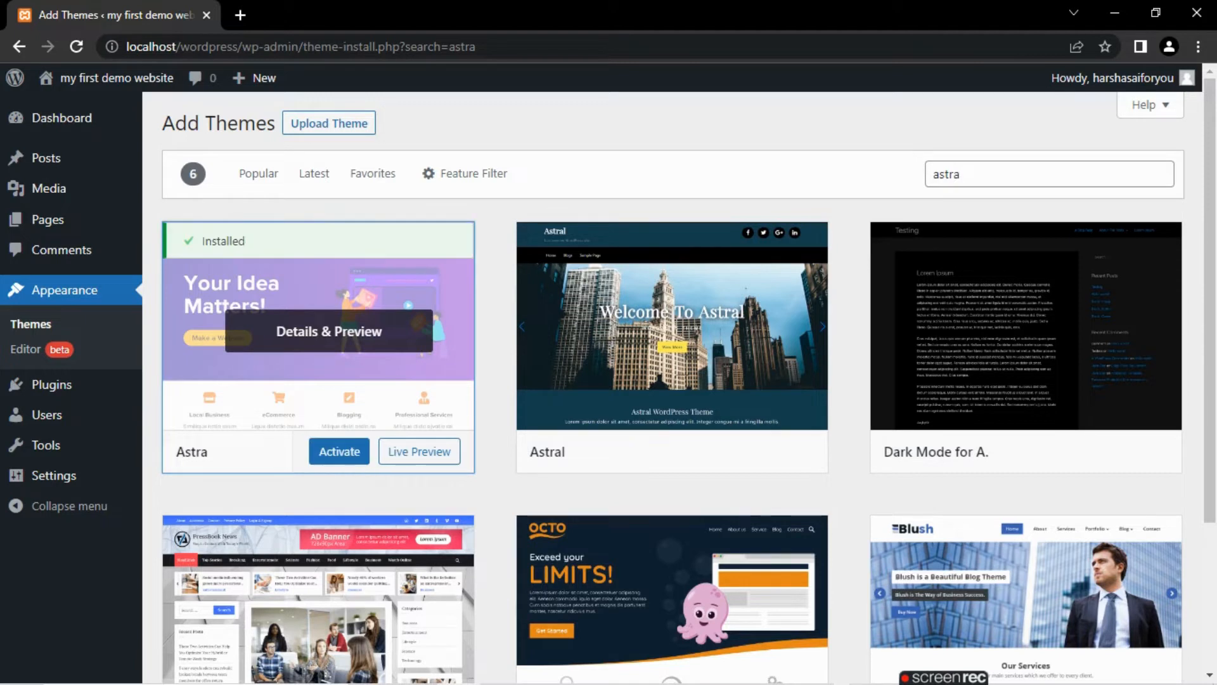
pyautogui.click(339, 451)
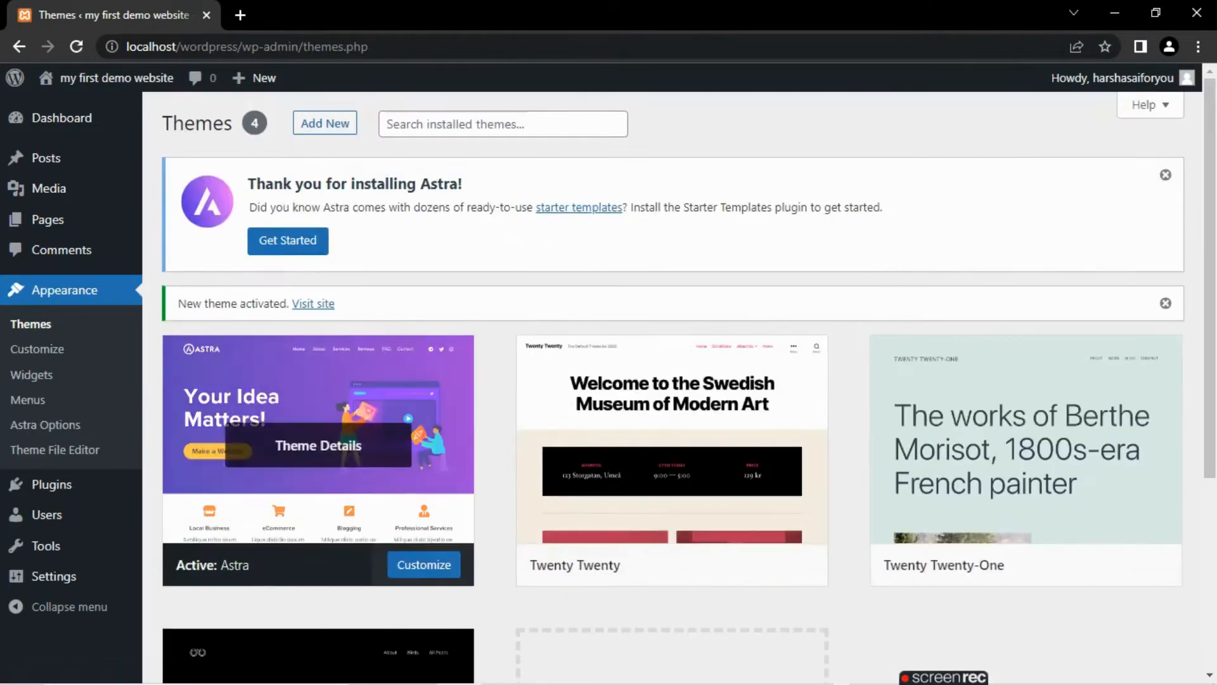
# - Open the Widgets screen for the Astra theme and dismiss the block widgets welcome guide
pyautogui.click(37, 349)
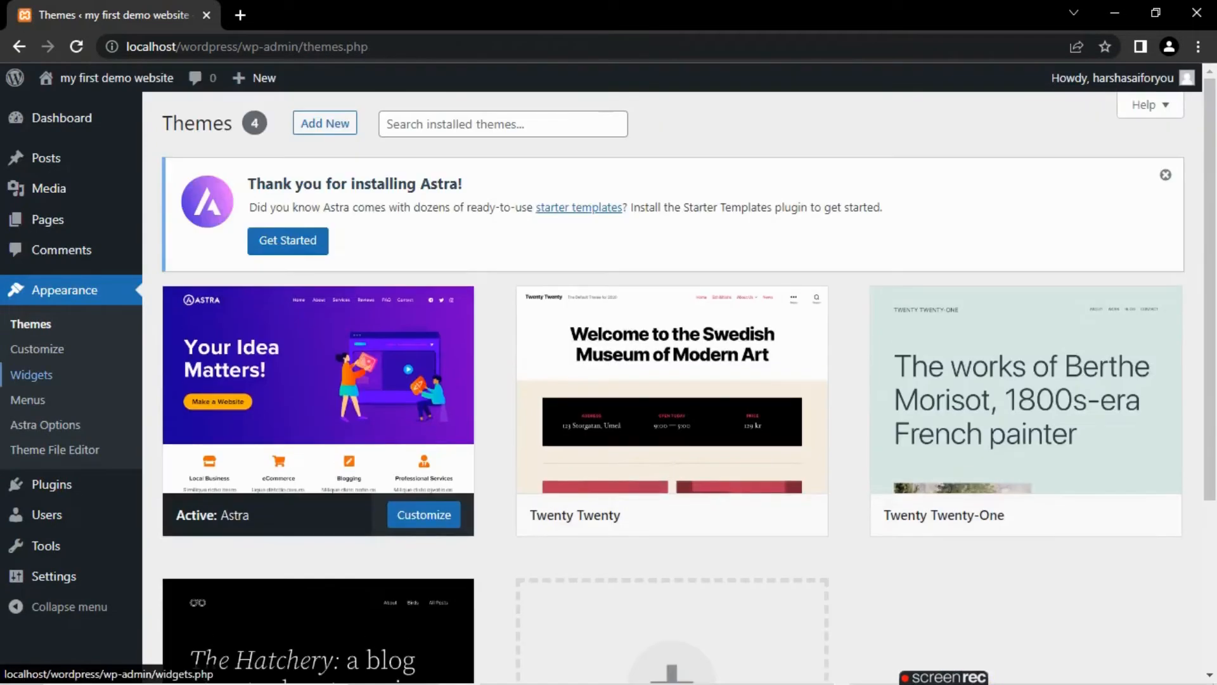
pyautogui.click(32, 375)
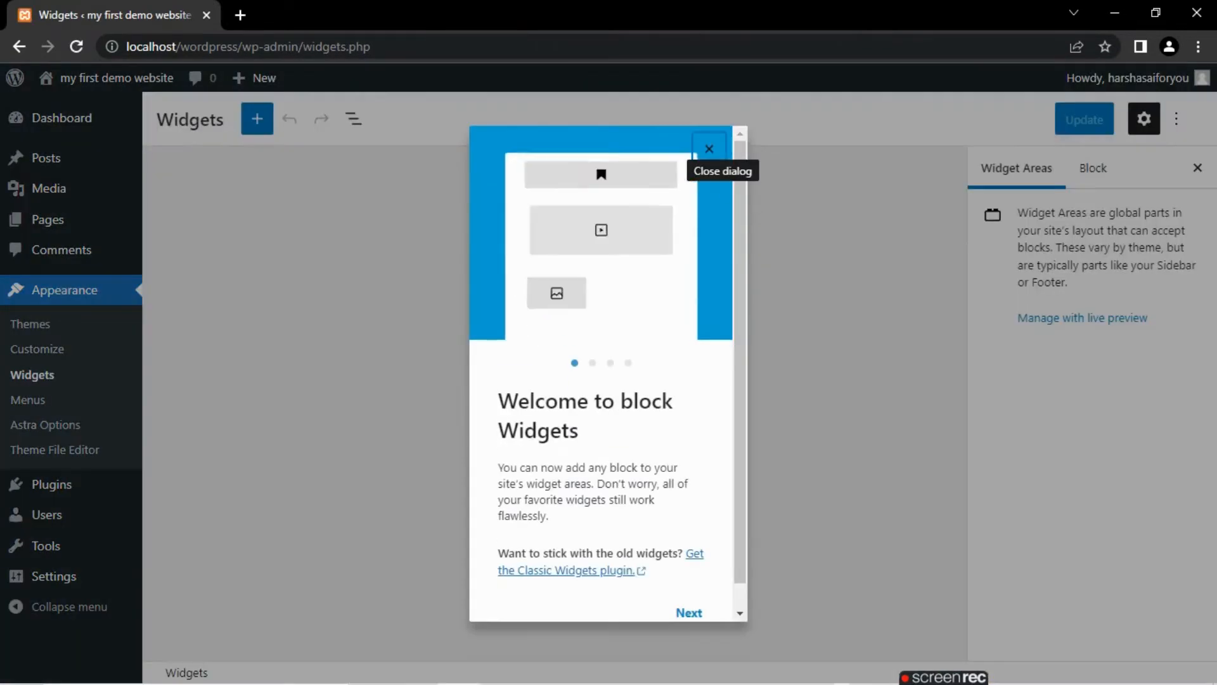
pyautogui.click(724, 149)
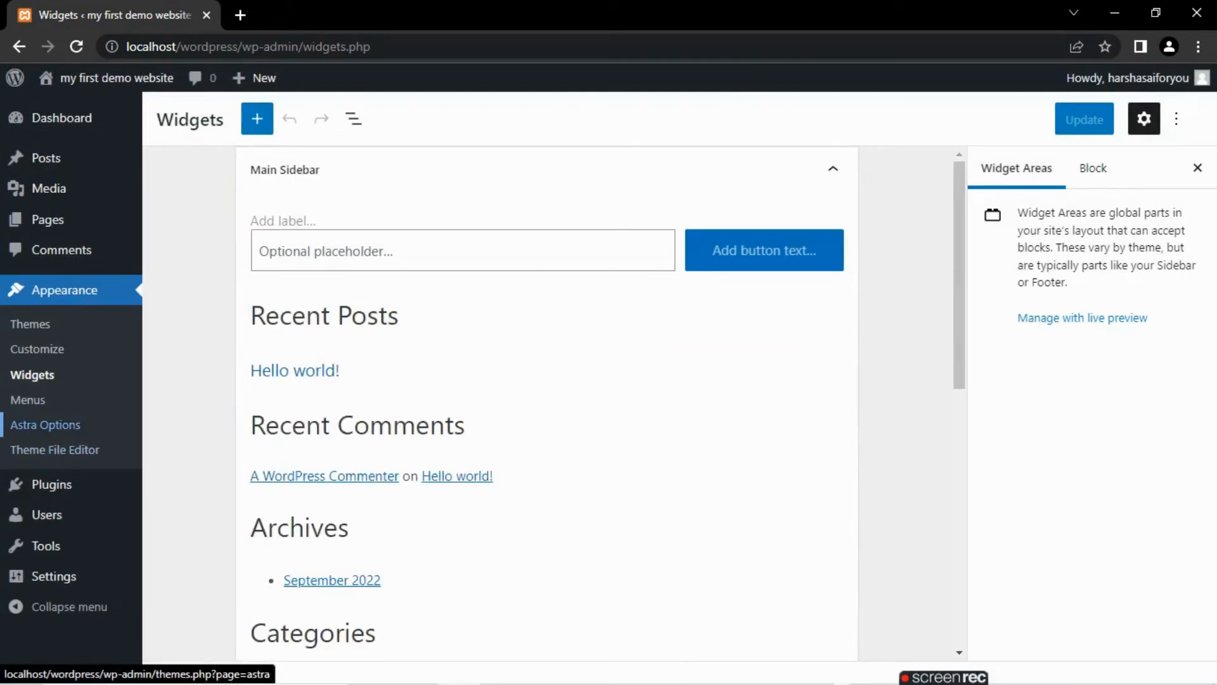
# - View the menu creation screen, then examine Astra's style.css in the Theme File Editor after accepting the direct-edit notice
pyautogui.click(45, 424)
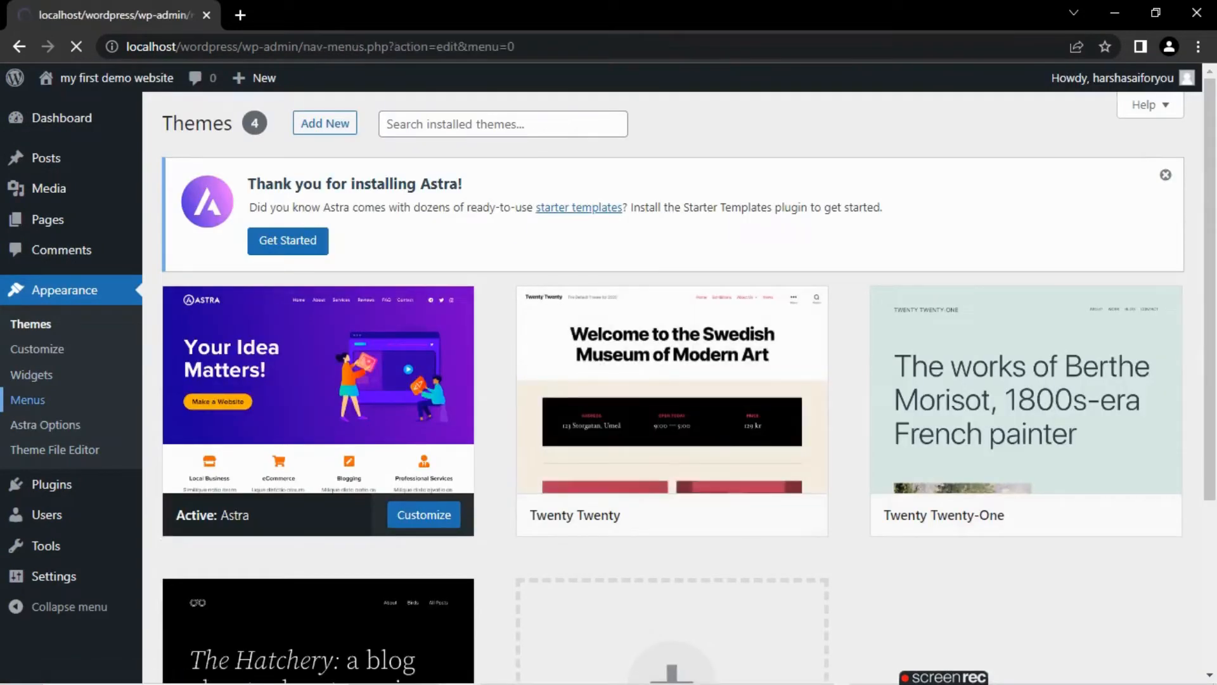
pyautogui.scroll(-3, 689, 371)
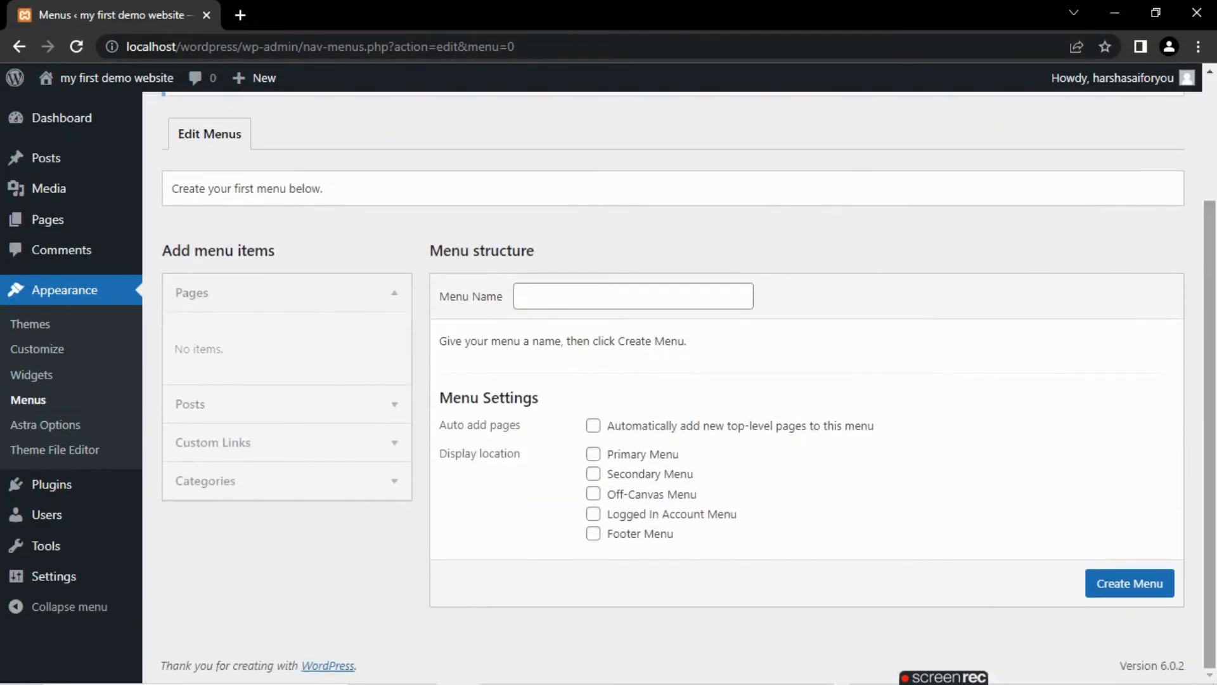
pyautogui.click(31, 374)
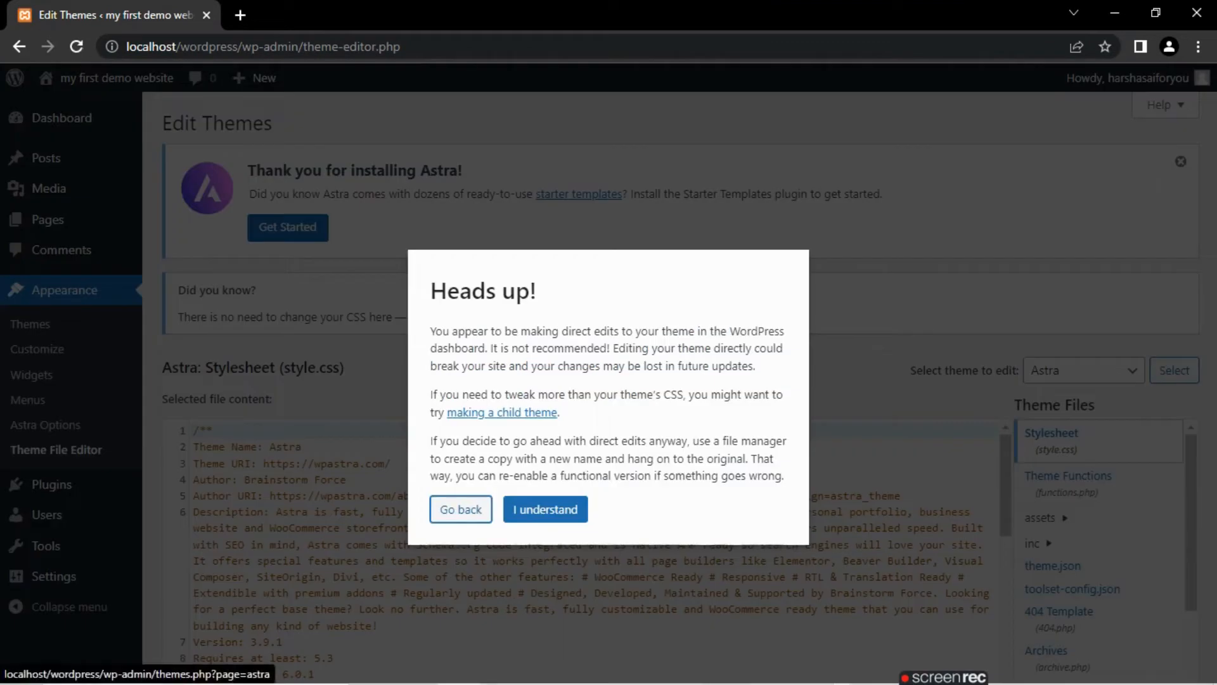
pyautogui.click(545, 509)
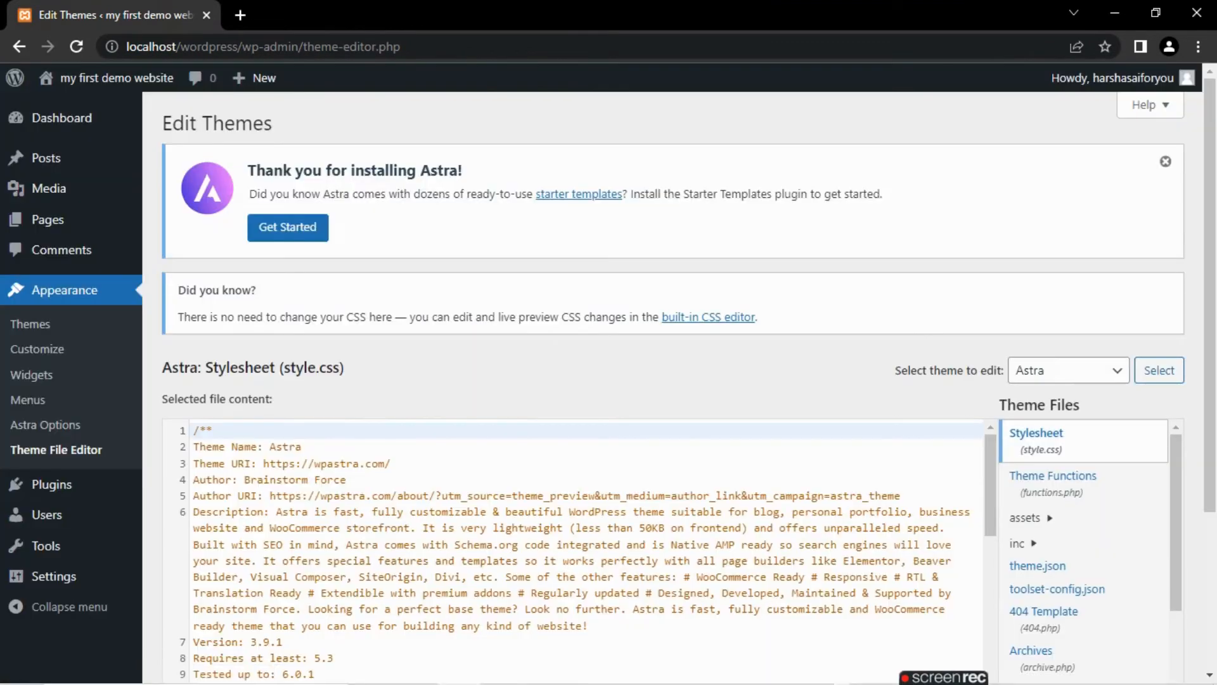
pyautogui.scroll(-3, 443, 380)
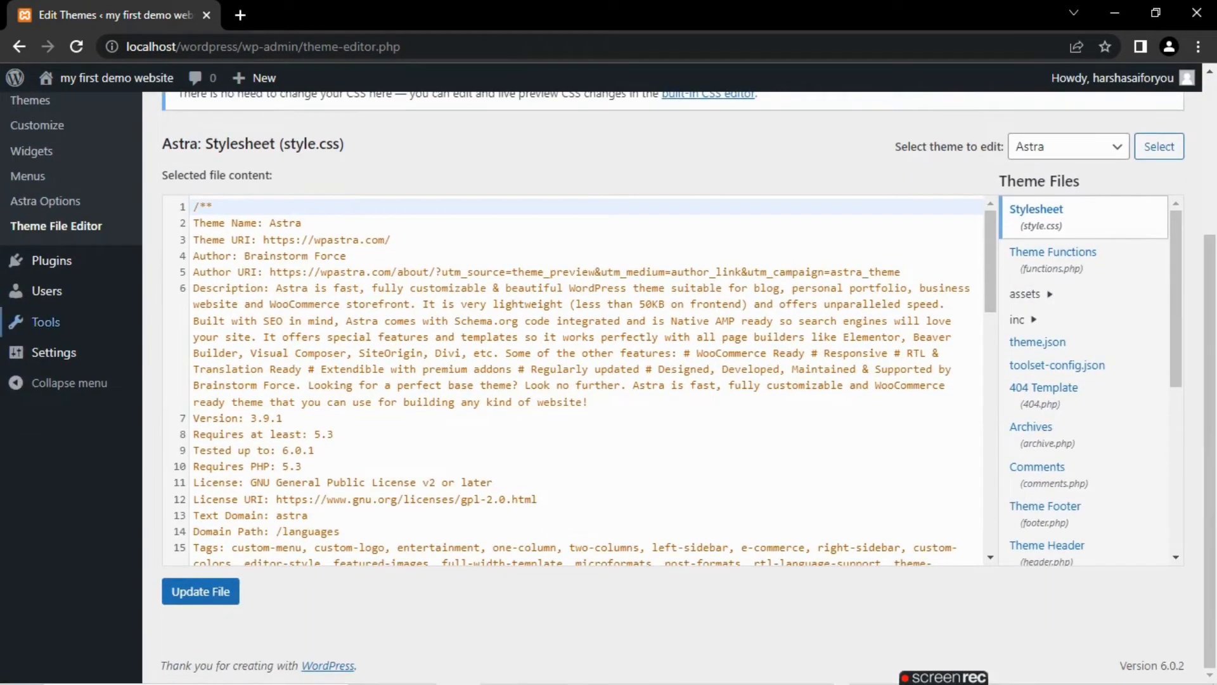
# - Open the installed plugins, select all of them and apply the Deactivate bulk action
pyautogui.click(51, 261)
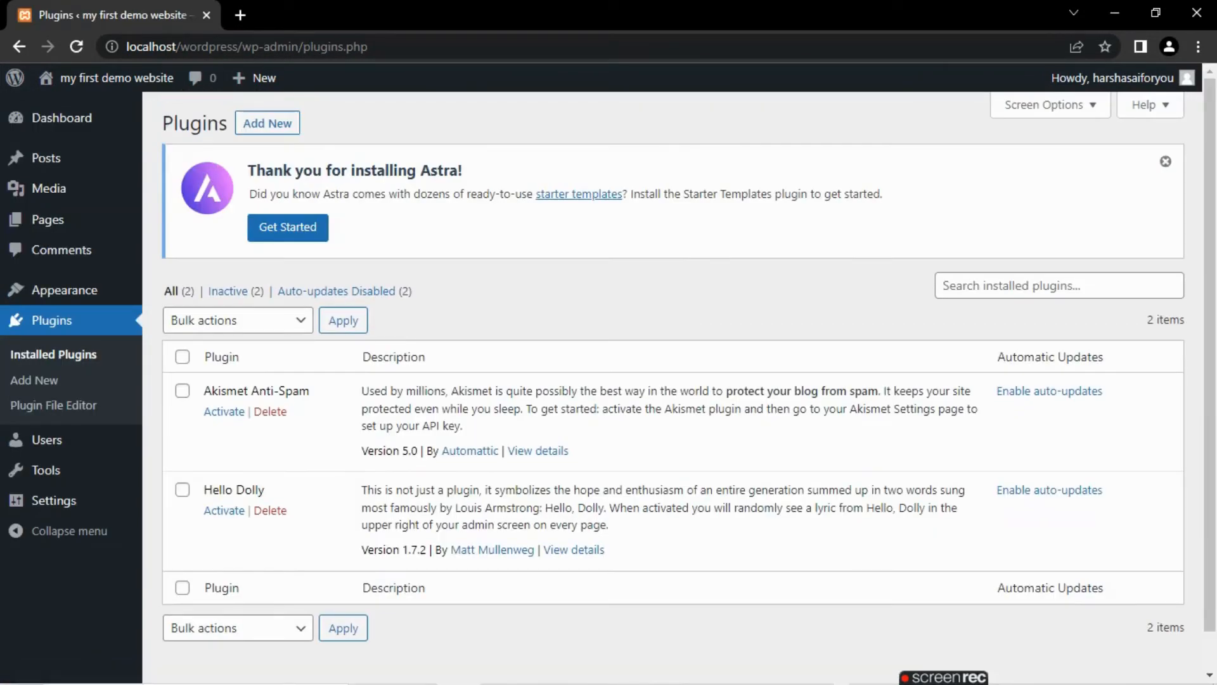
pyautogui.click(182, 356)
pyautogui.click(237, 320)
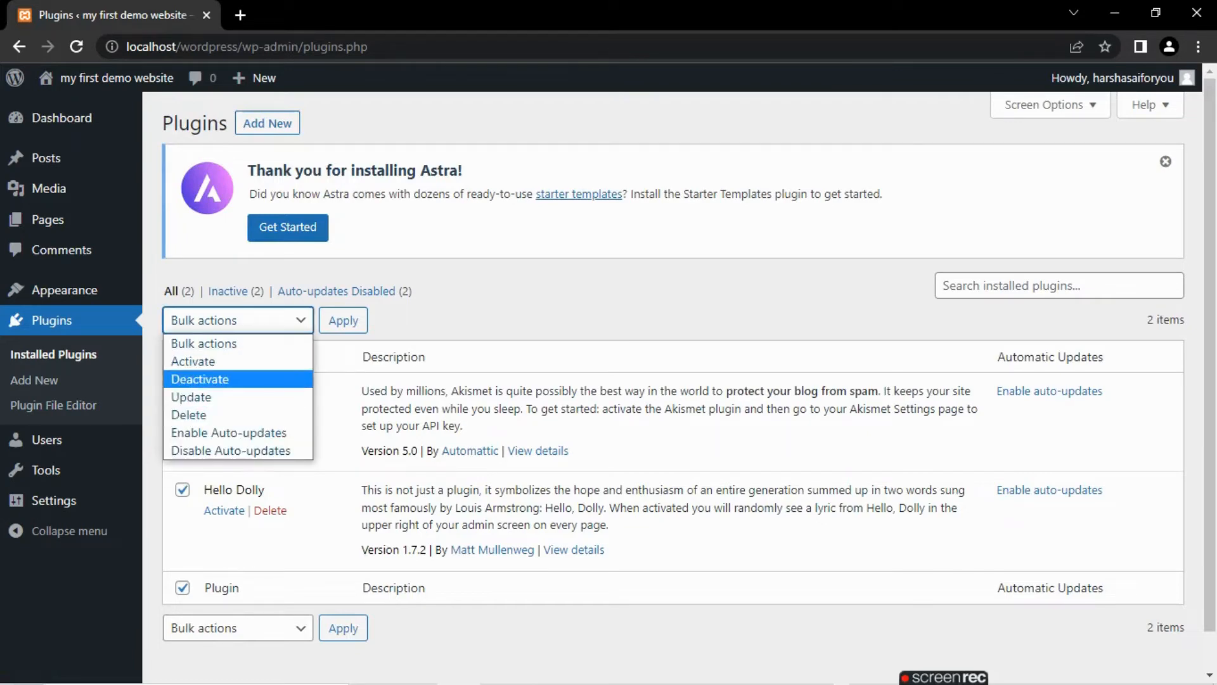
pyautogui.click(209, 379)
pyautogui.click(343, 320)
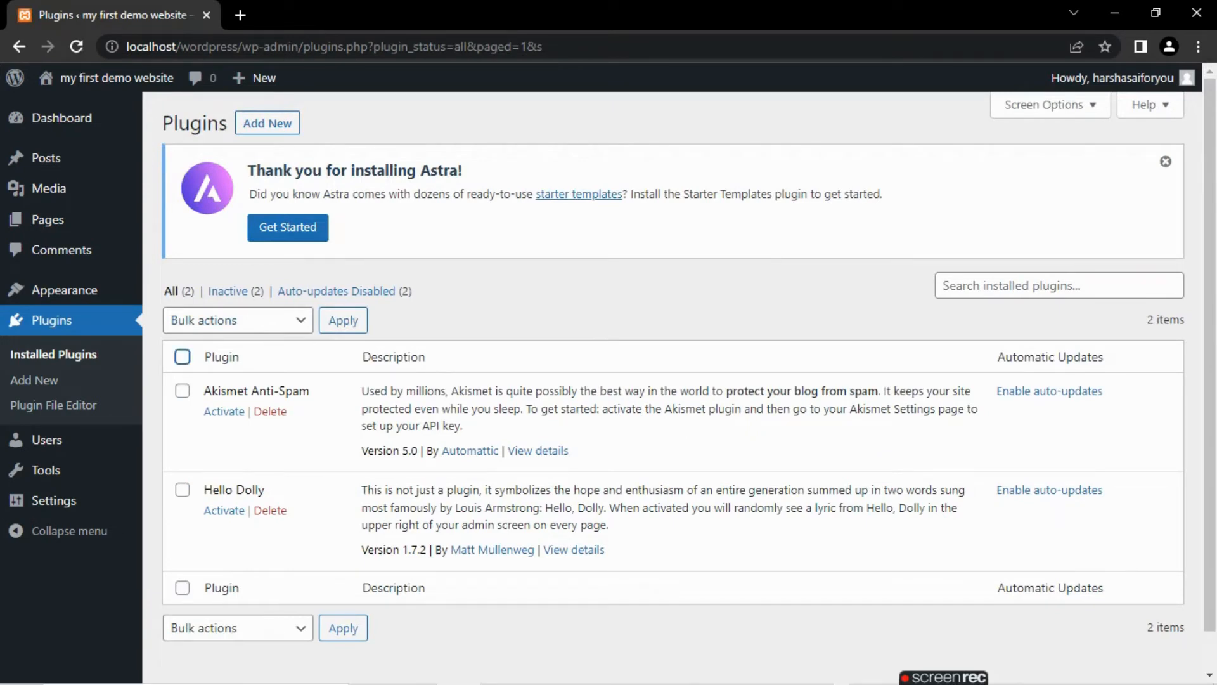
# - Delete both the Akismet Anti-Spam and Hello Dolly plugins with a bulk action and confirm the deletion
pyautogui.click(183, 356)
pyautogui.click(238, 319)
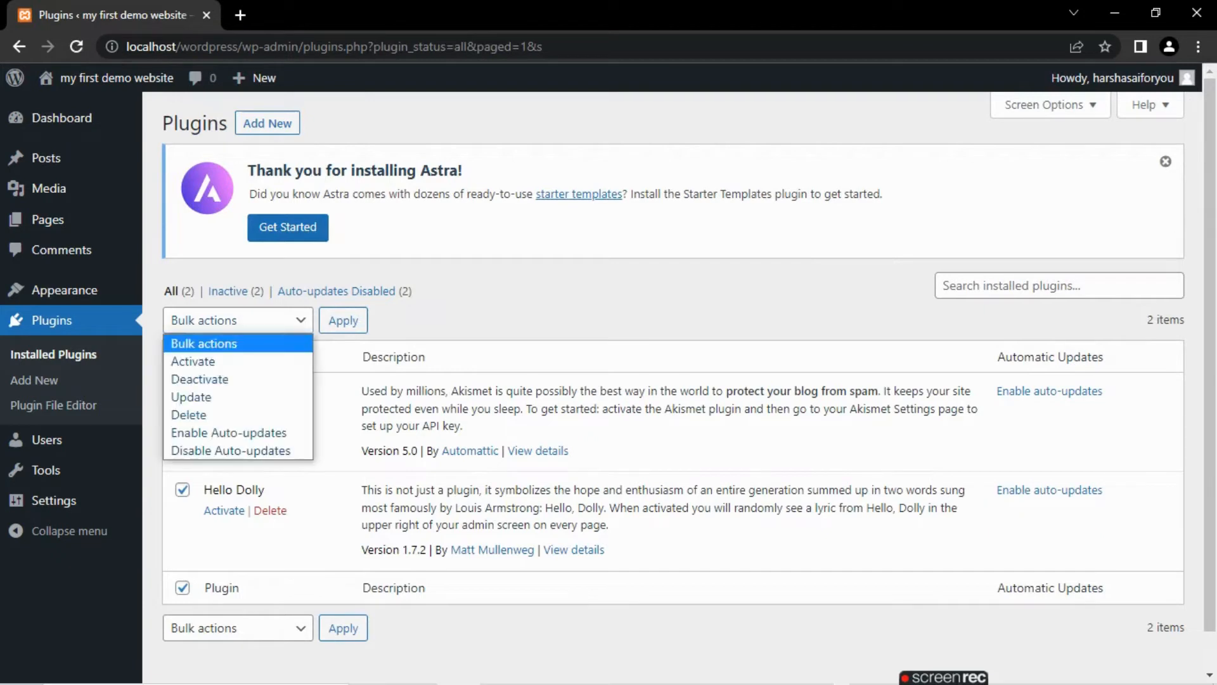
pyautogui.click(189, 414)
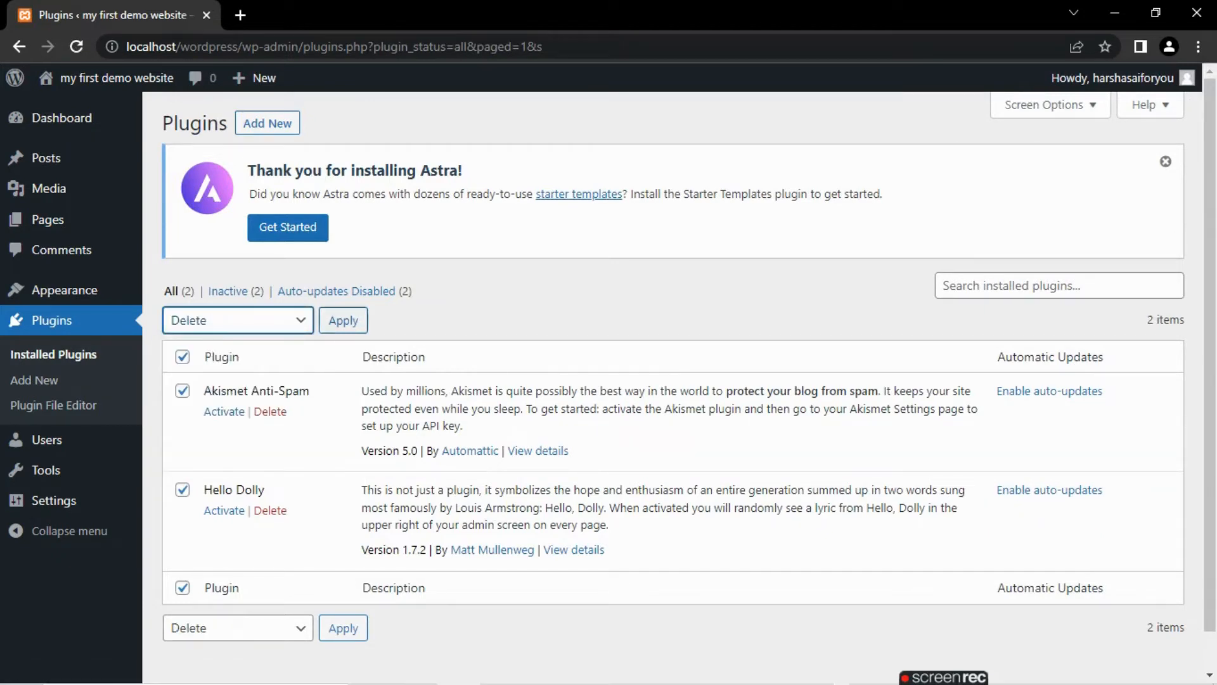
pyautogui.click(343, 320)
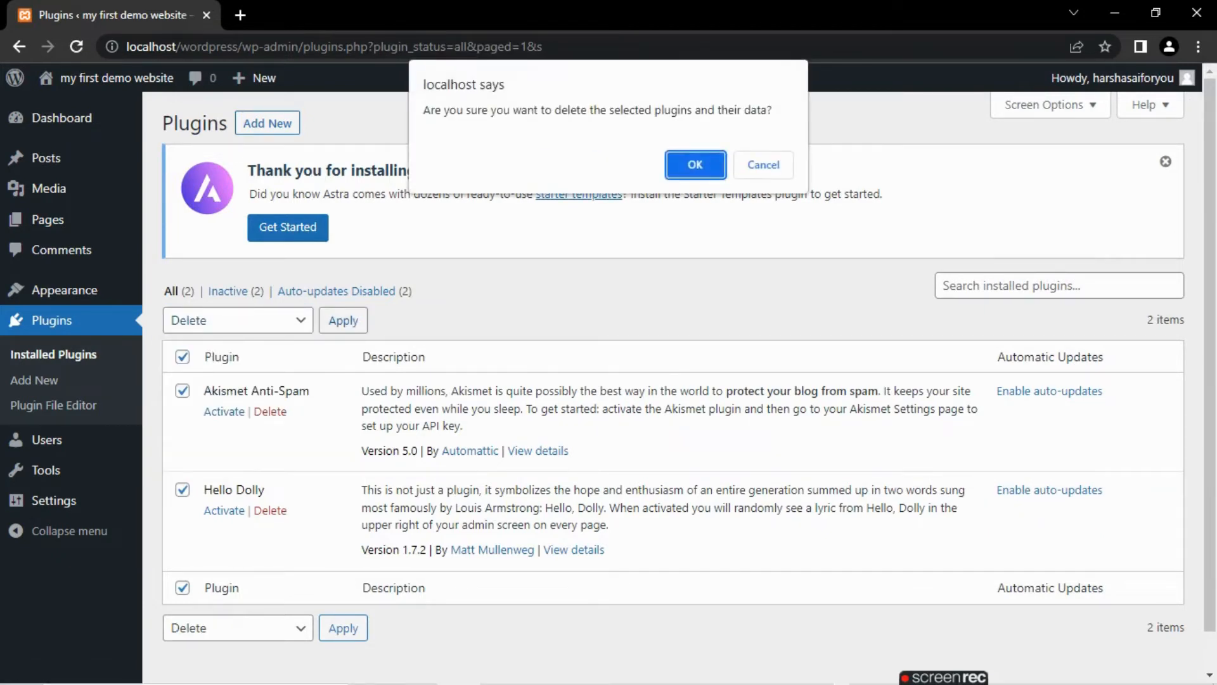
pyautogui.press('Return')
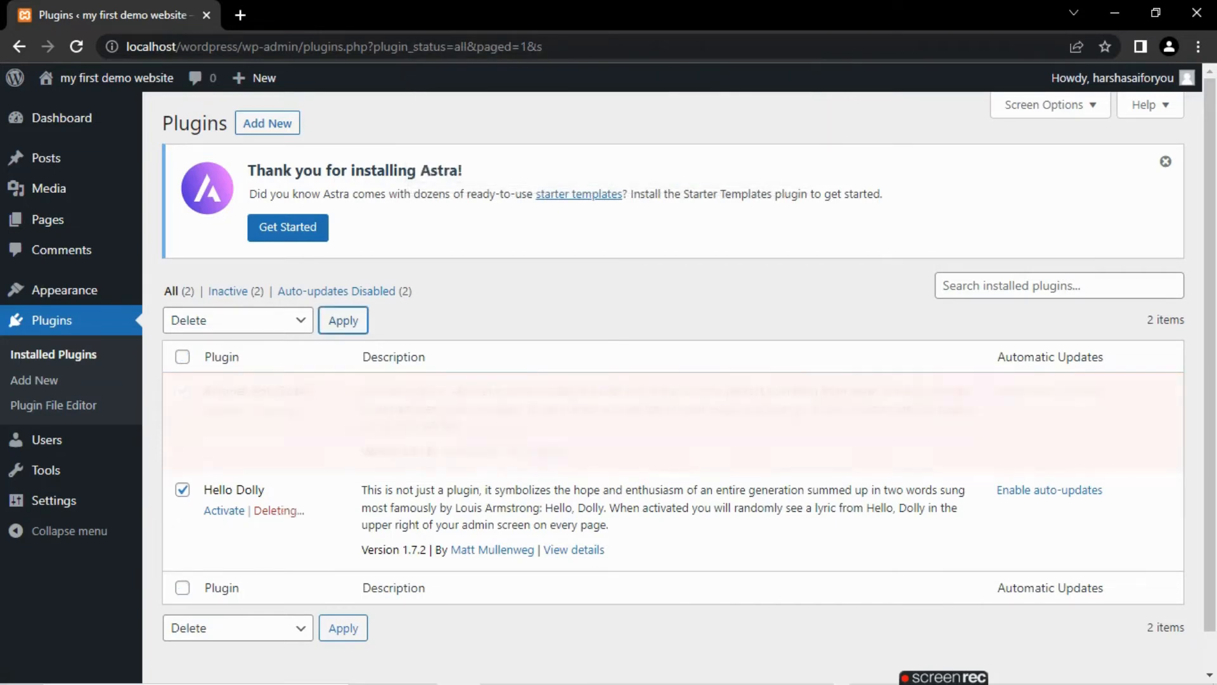
# - Open the screen for adding new plugins and browse the featured plugins
pyautogui.click(267, 123)
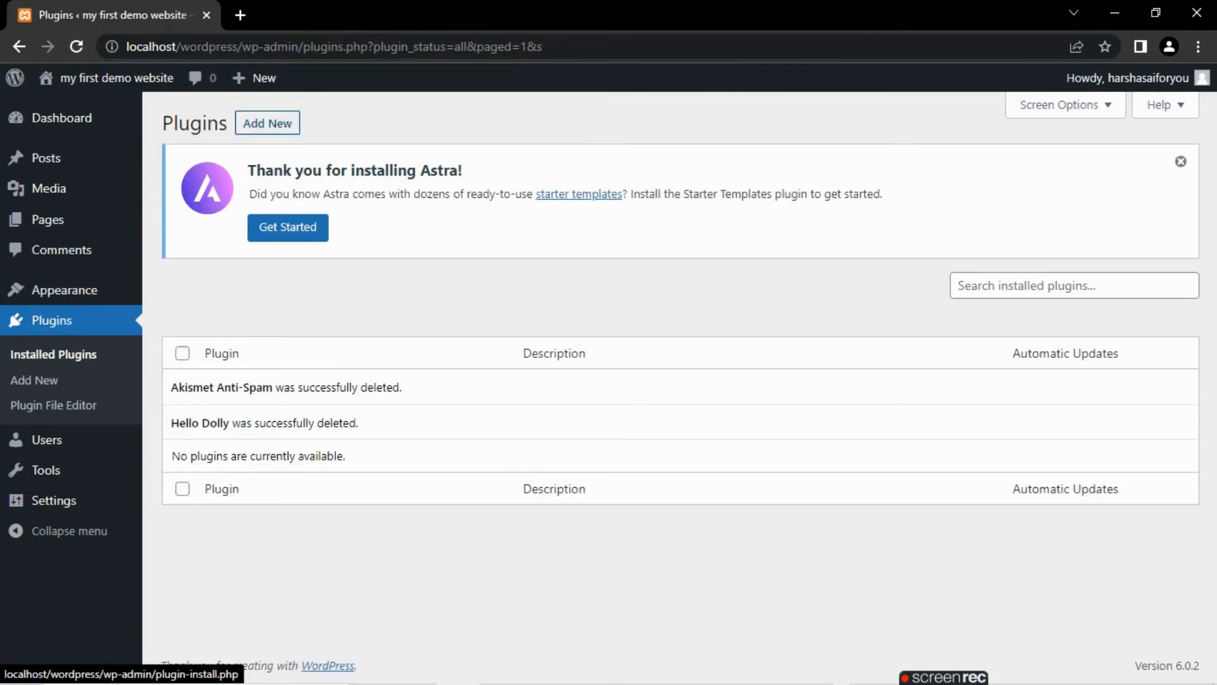
pyautogui.click(266, 123)
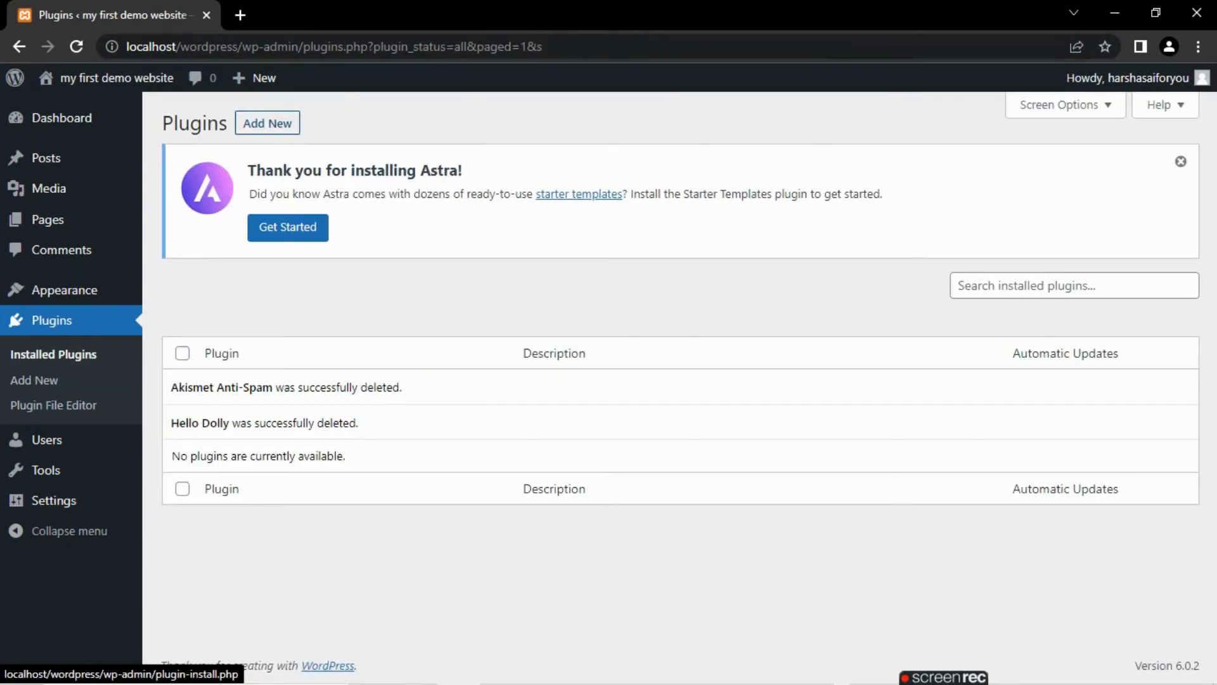
pyautogui.click(267, 123)
pyautogui.click(267, 123)
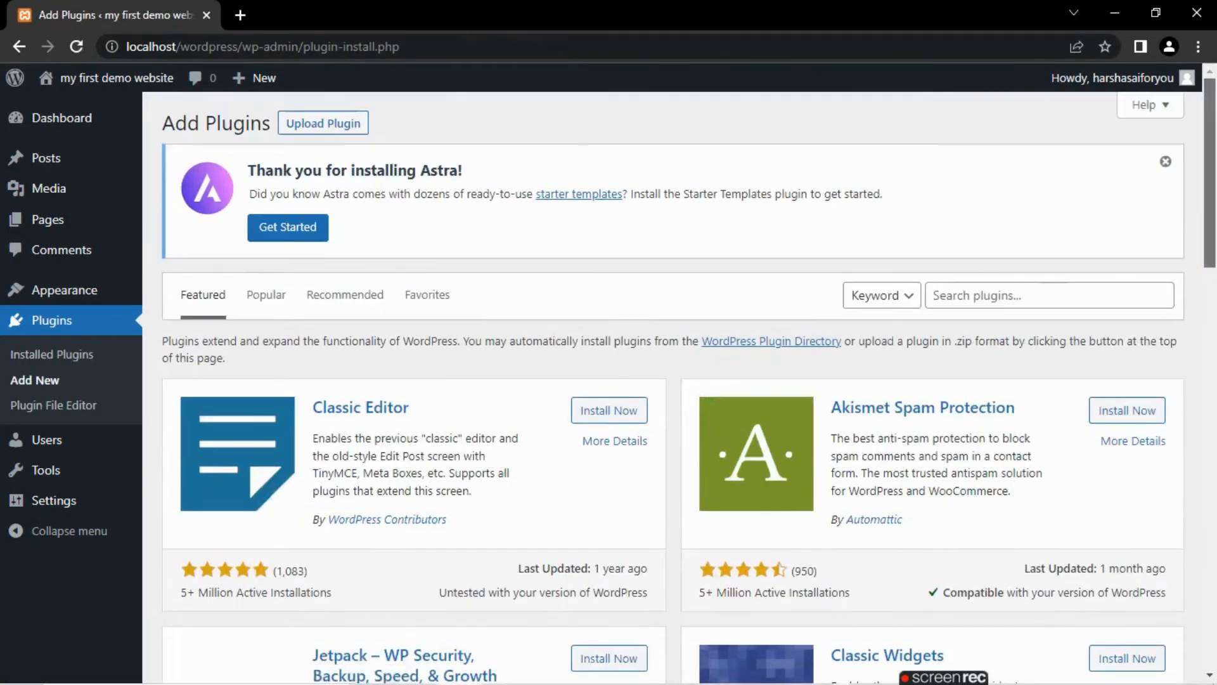
pyautogui.scroll(-15, 672, 386)
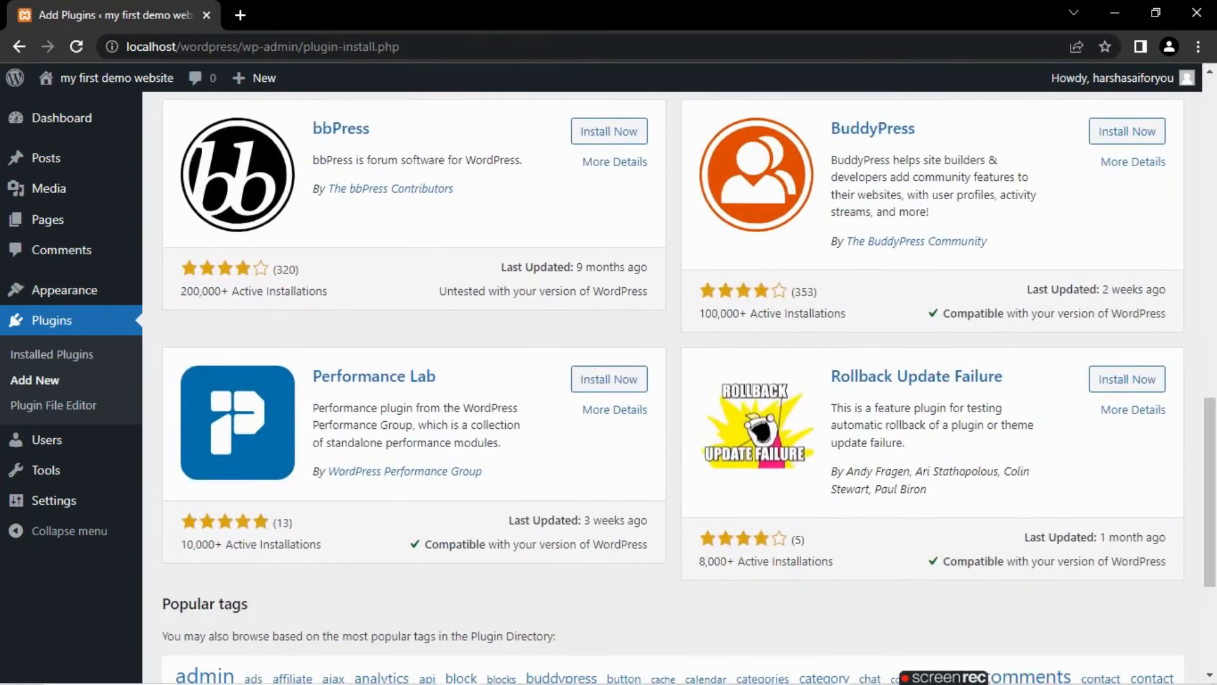
# - Visit the Plugin File Editor, the list of all users and the Available Tools screen
pyautogui.click(53, 405)
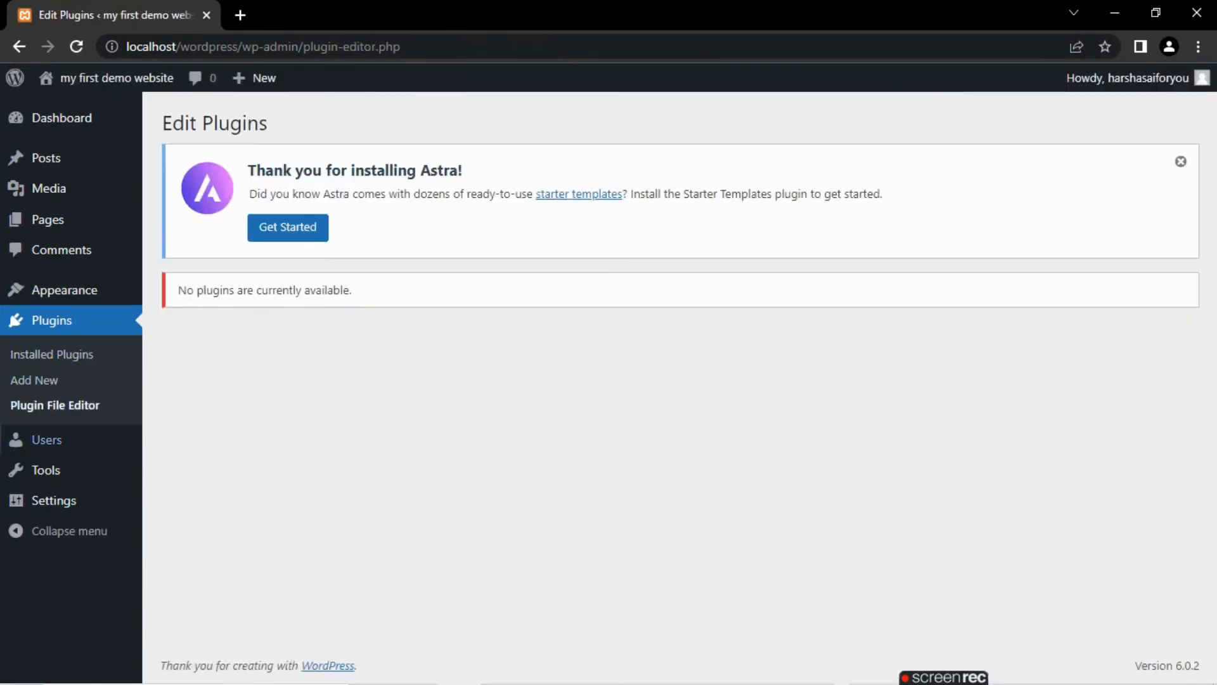
pyautogui.click(47, 439)
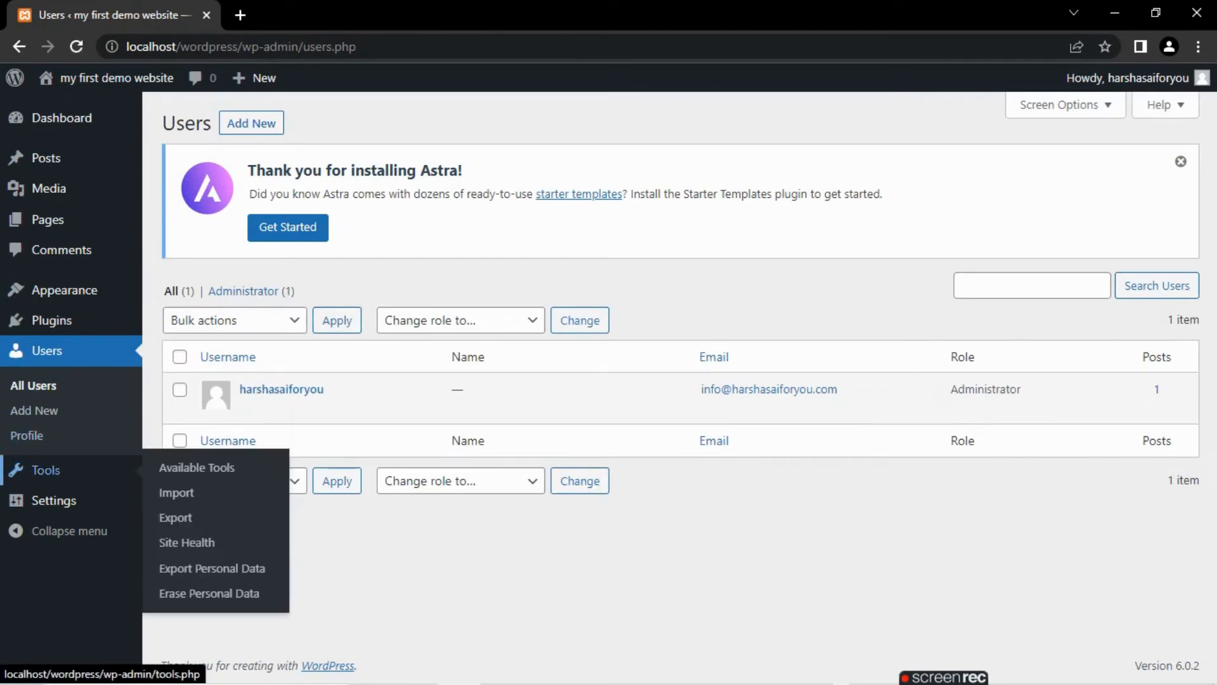
pyautogui.click(45, 470)
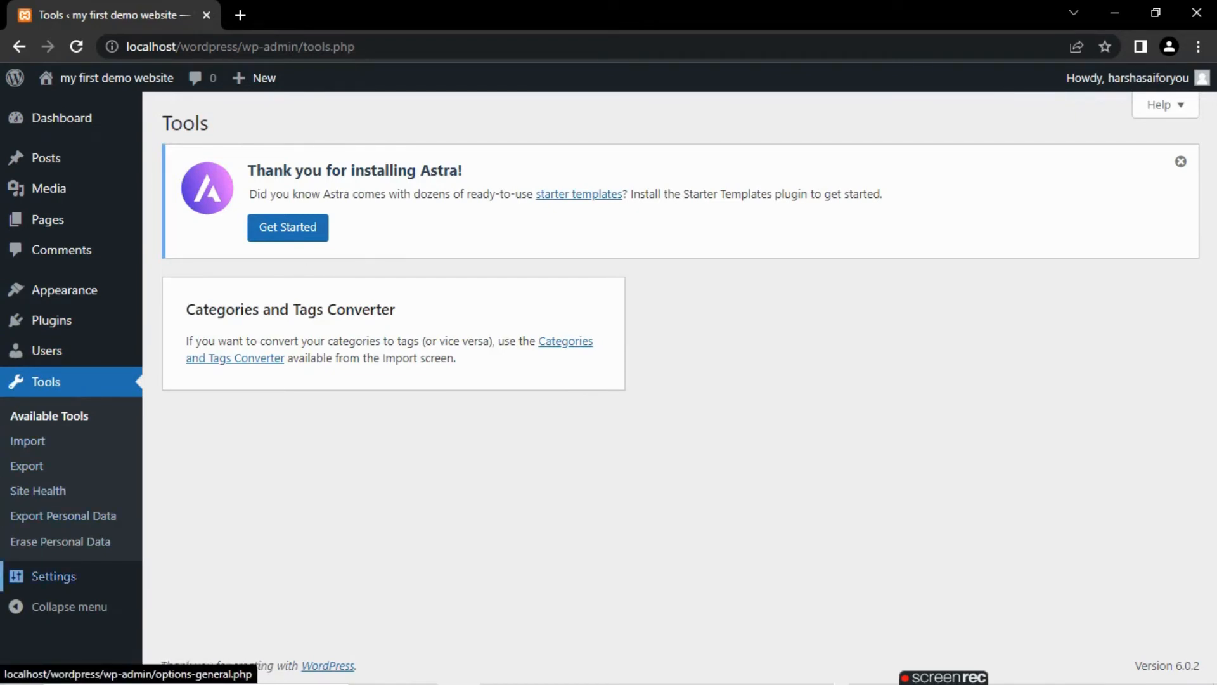
# - Open the General Settings and look over the site title, tagline, address and membership options
pyautogui.moveTo(54, 576)
pyautogui.click(178, 442)
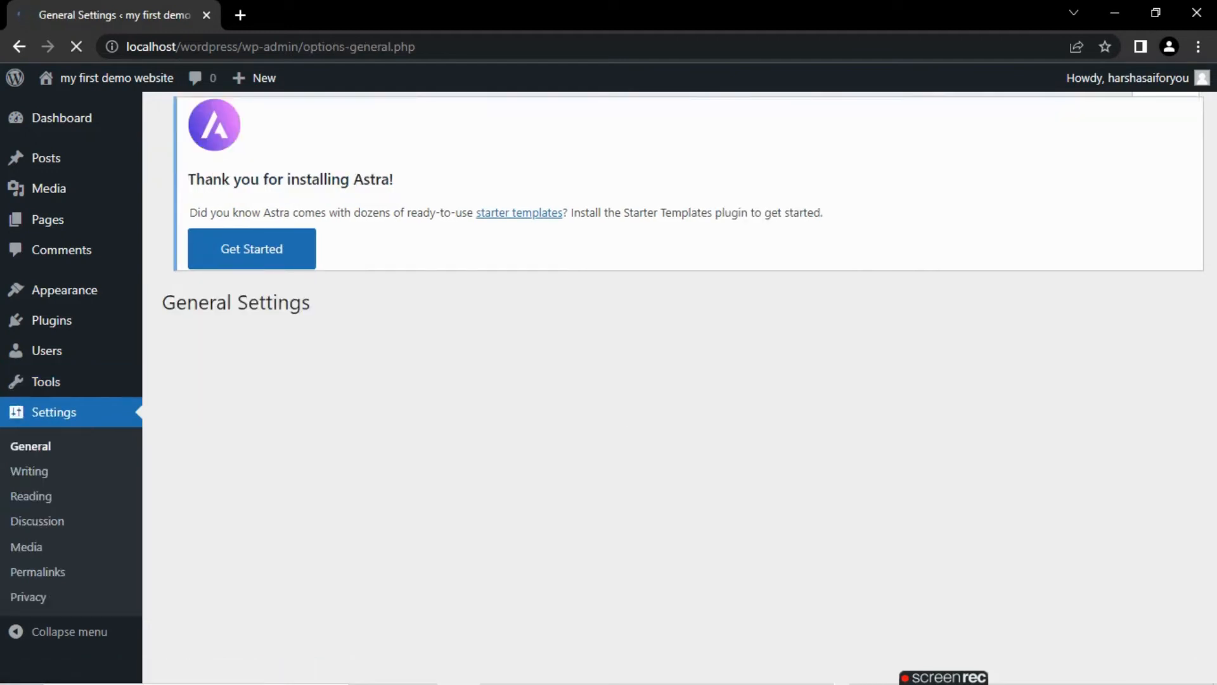
pyautogui.moveTo(1210, 209); pyautogui.dragTo(1210, 235)
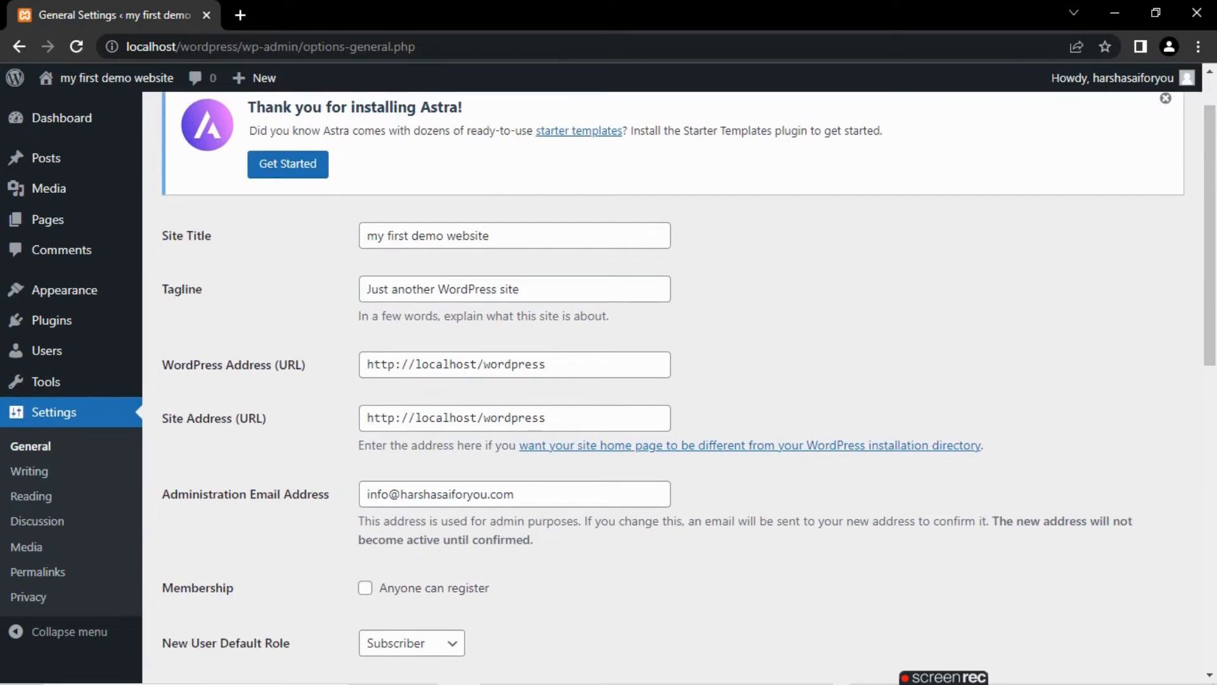
# - Replace the site title in the General Settings with "Website info"
pyautogui.tripleClick(489, 236)
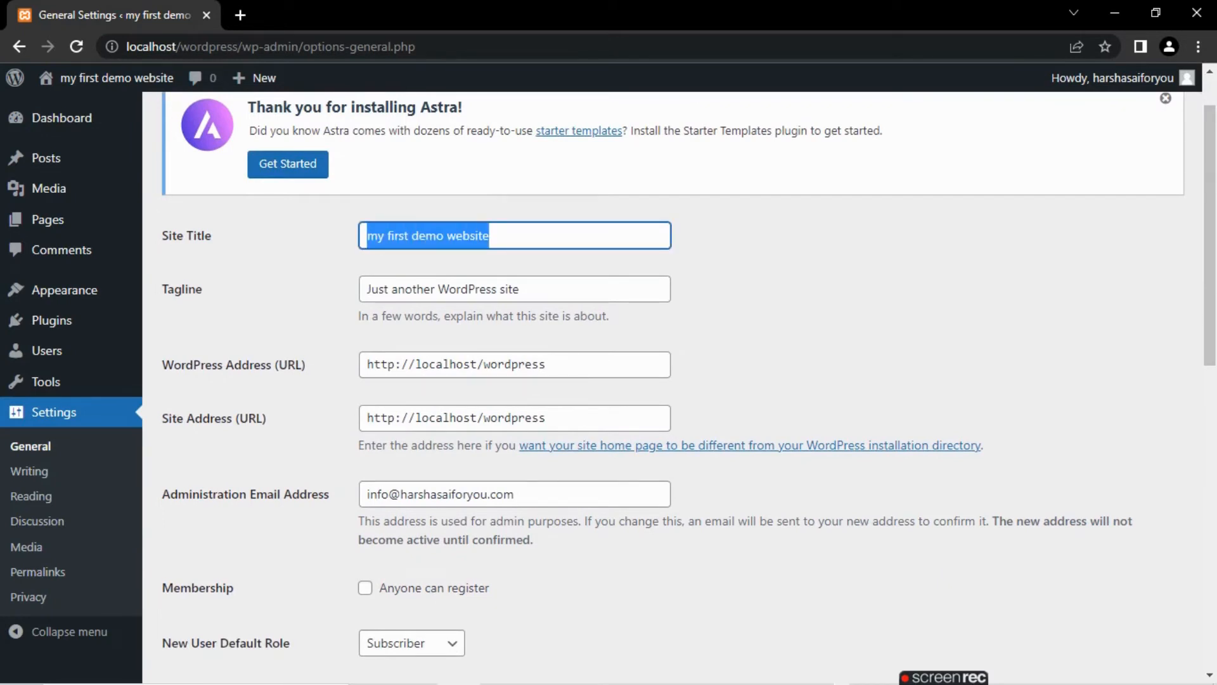
pyautogui.write('Websi')
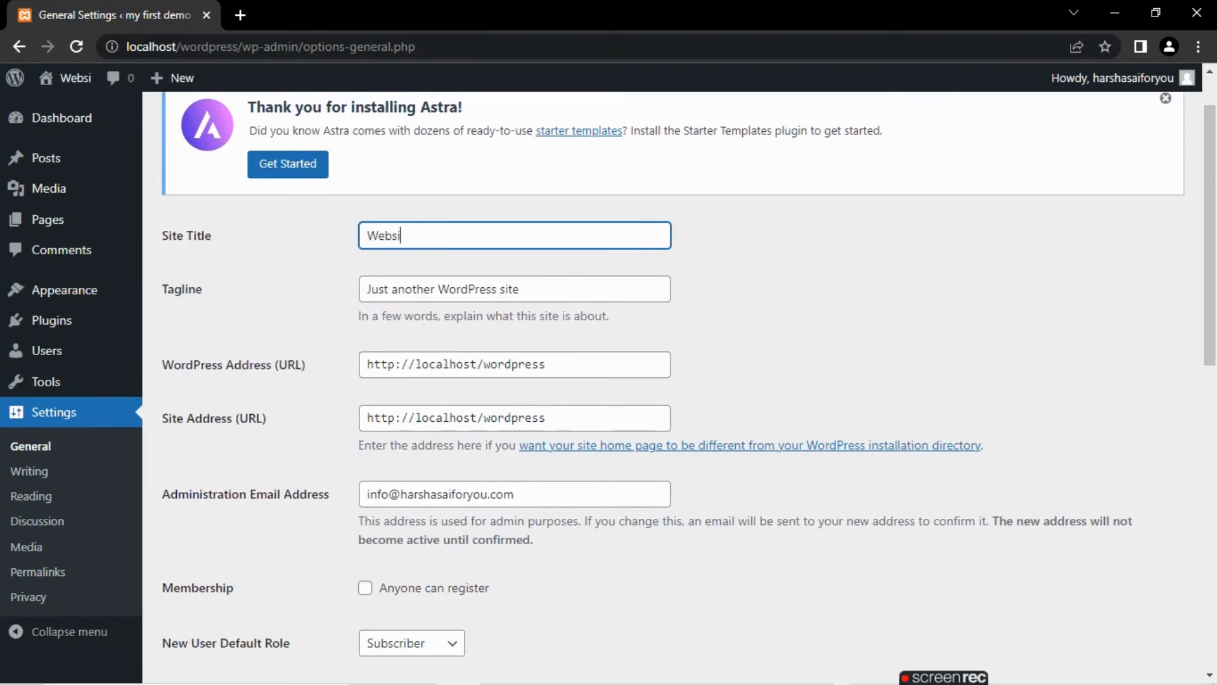
pyautogui.write('te inf')
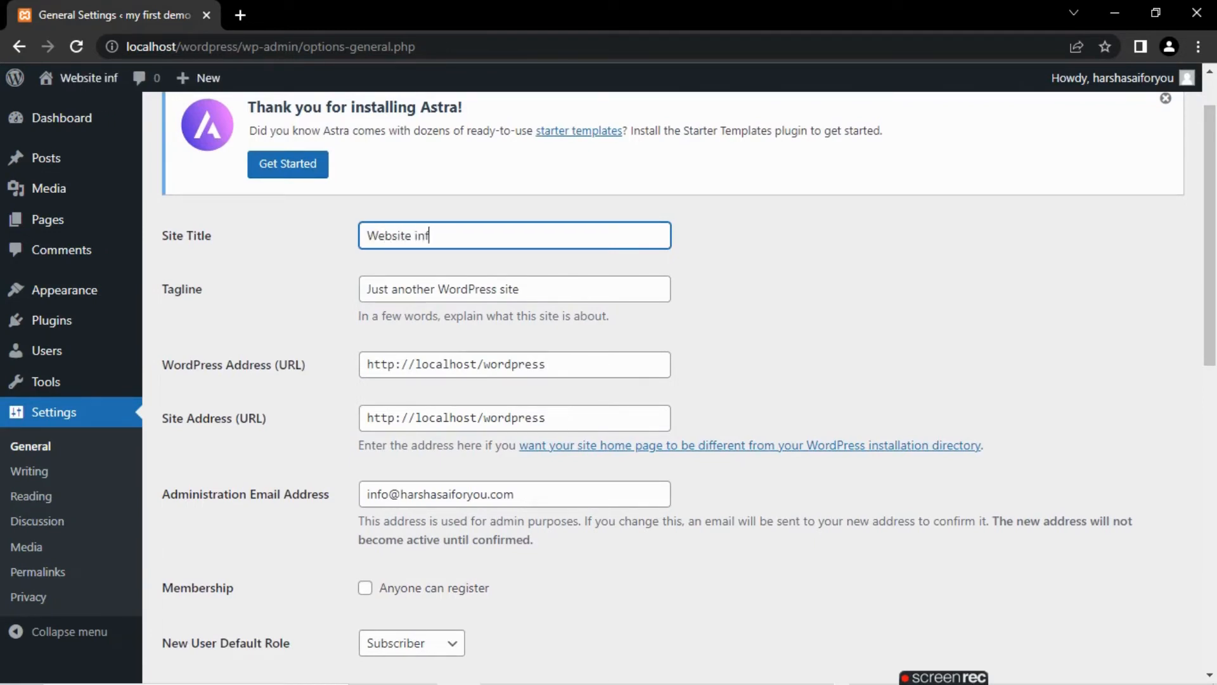
pyautogui.write('o')
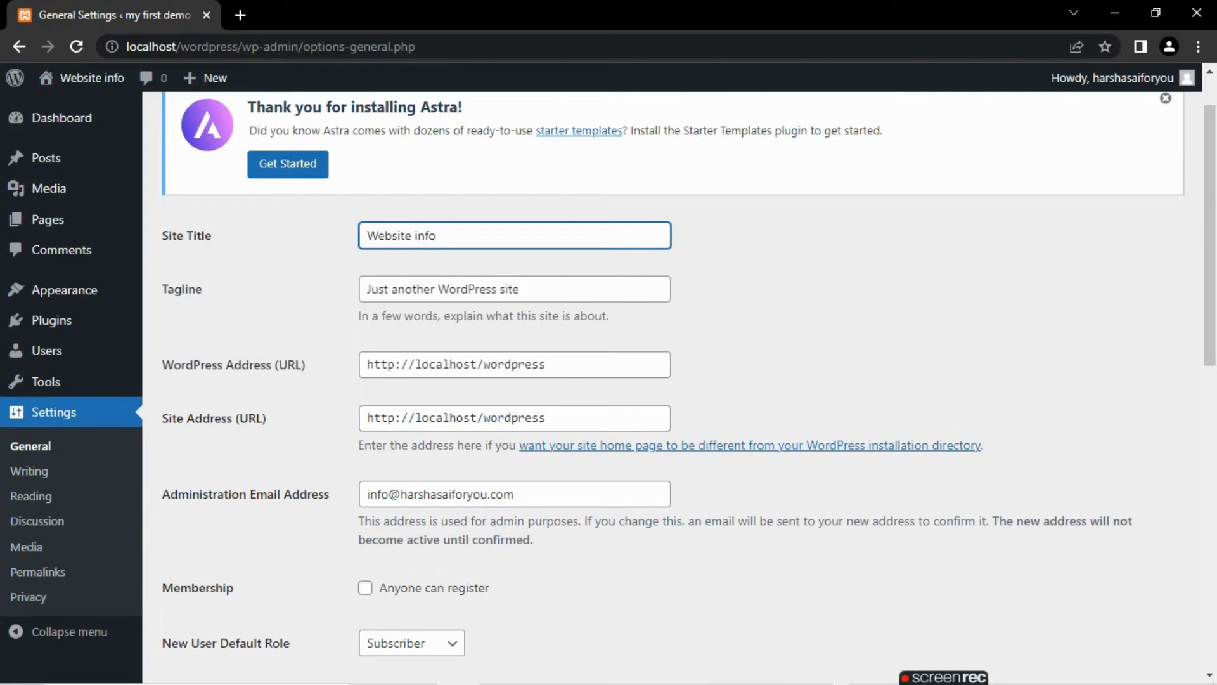
# - Change the tagline to "First WordPress site" by replacing its opening words with "First"
pyautogui.moveTo(520, 289)
pyautogui.mouseDown()
pyautogui.moveTo(367, 289)
pyautogui.moveTo(521, 289)
pyautogui.mouseUp()
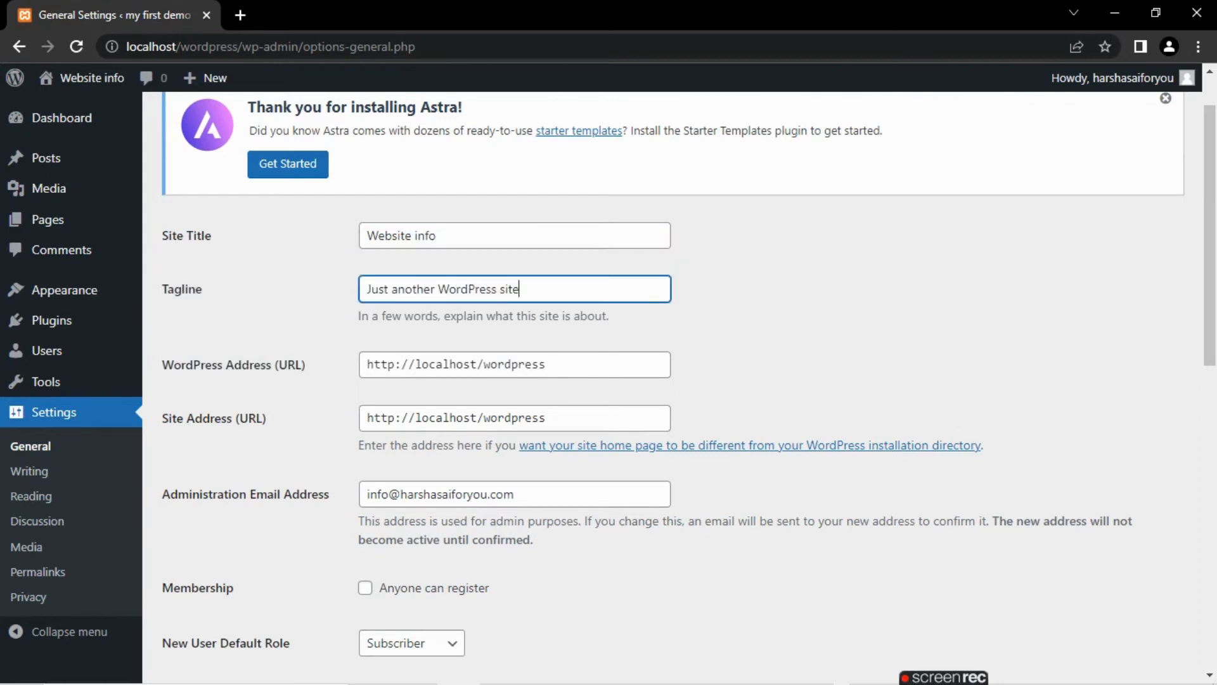
pyautogui.moveTo(437, 289); pyautogui.dragTo(366, 289)
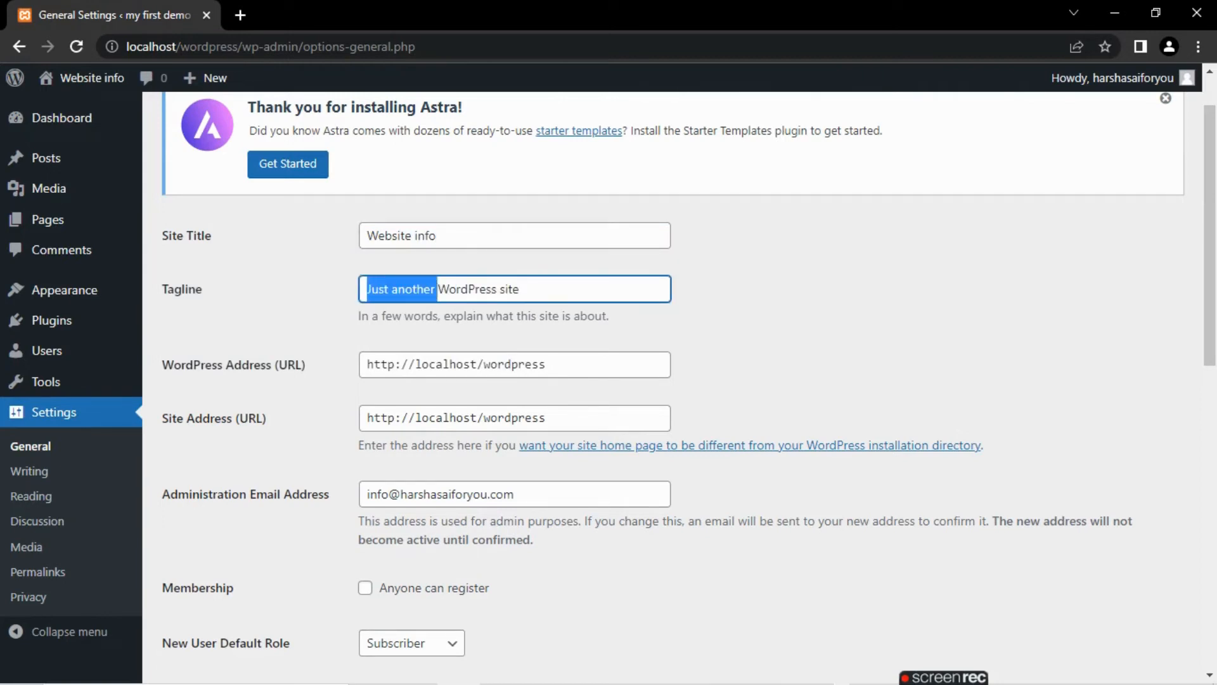
pyautogui.press('BackSpace')
pyautogui.write('Firs')
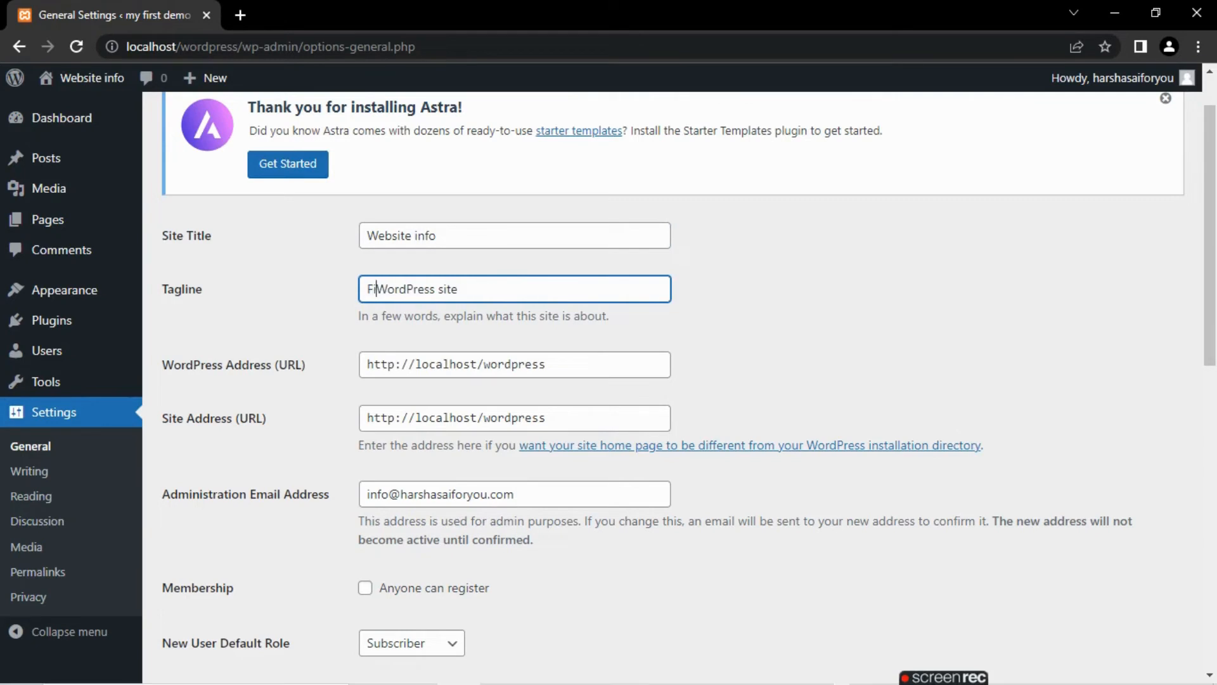
pyautogui.write('t')
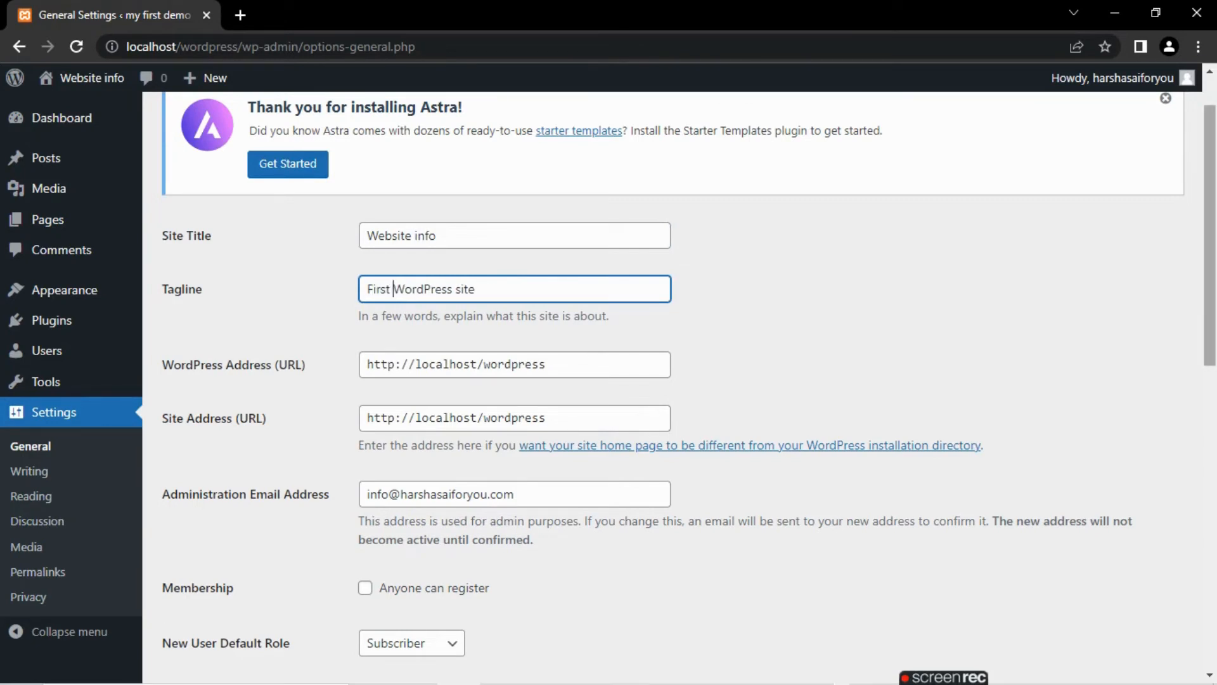
# - Review the membership option, default user role, site language, and date and time format settings
pyautogui.scroll(-2, 672, 380)
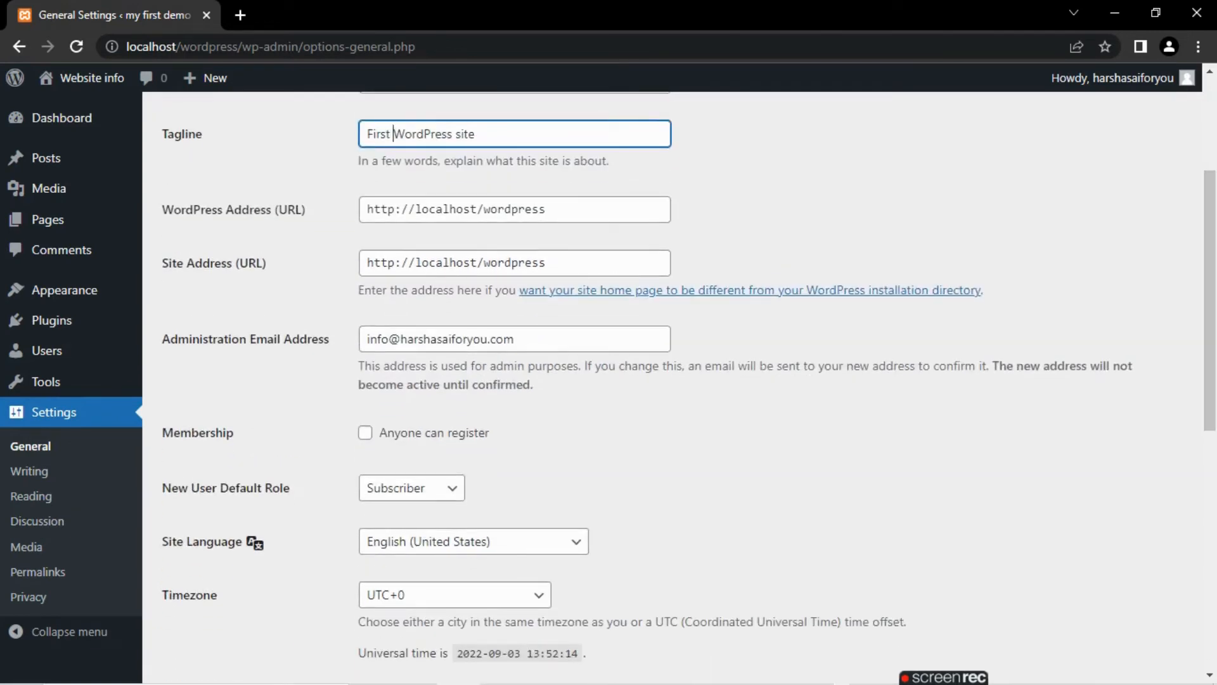
pyautogui.click(365, 433)
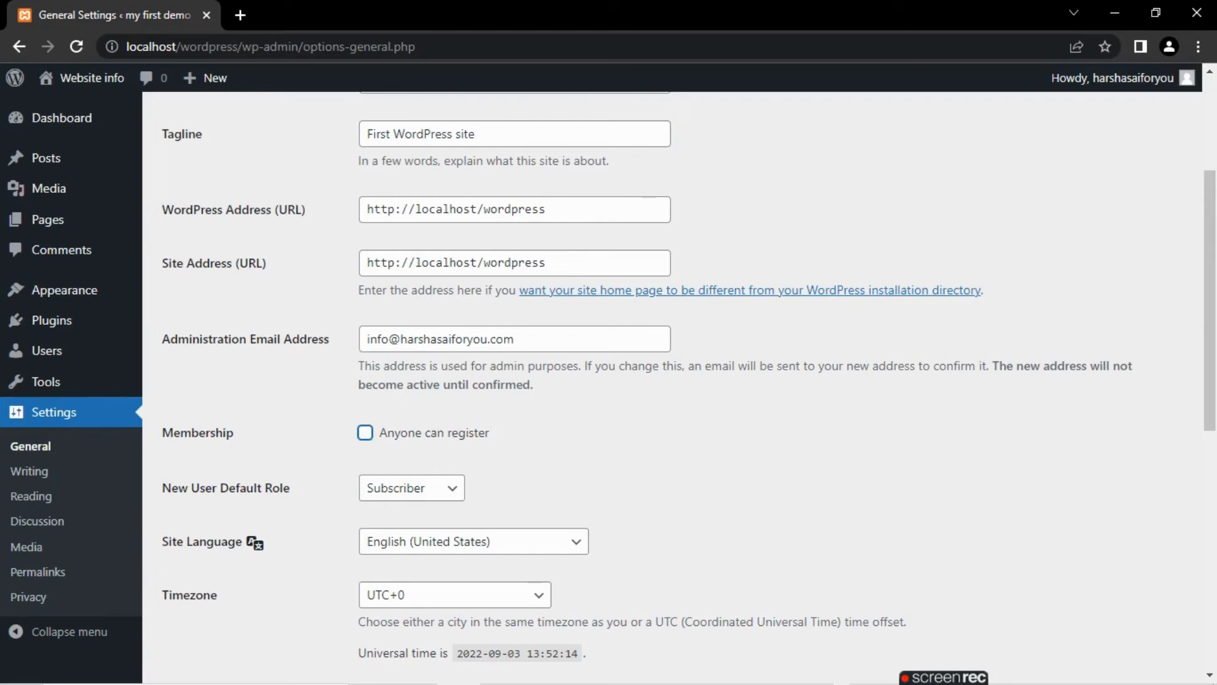
pyautogui.scroll(-7, 689, 386)
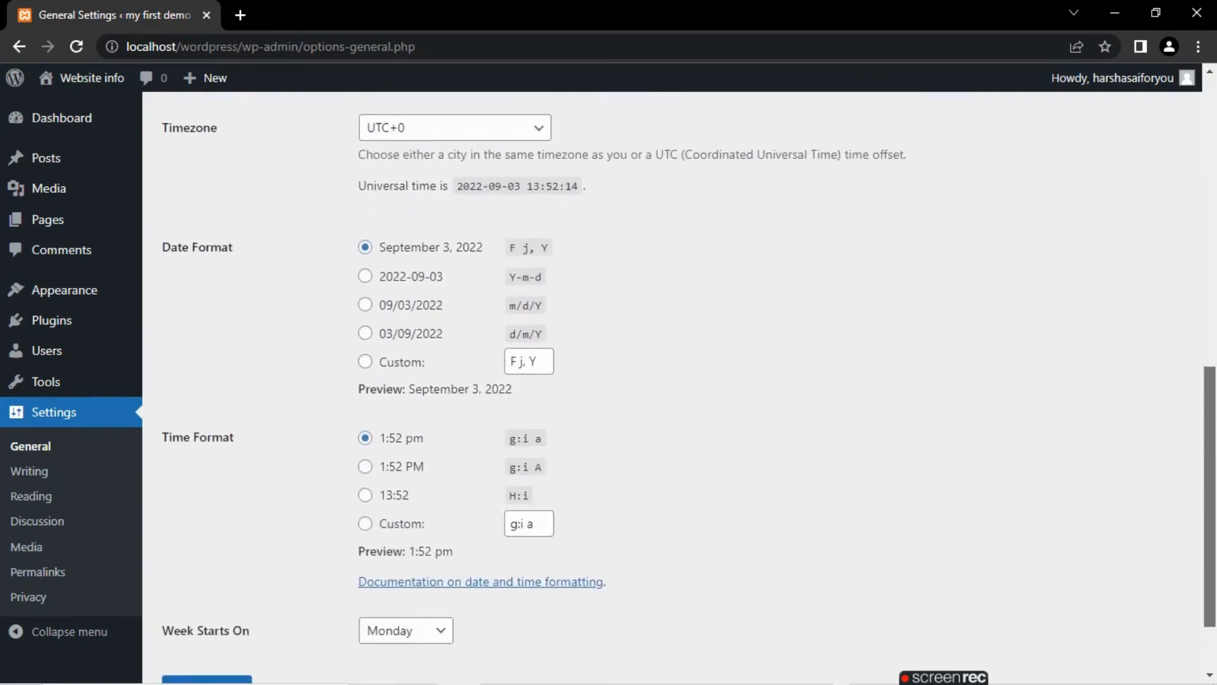
pyautogui.scroll(5, 689, 386)
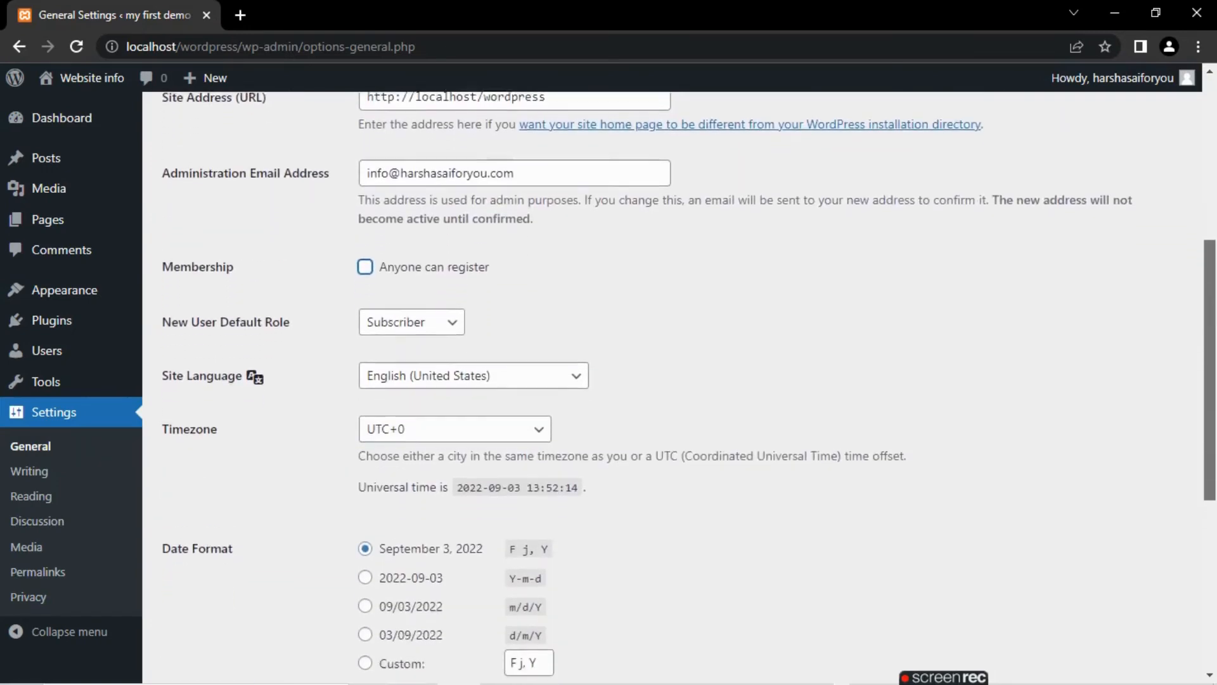
pyautogui.scroll(-2, 689, 386)
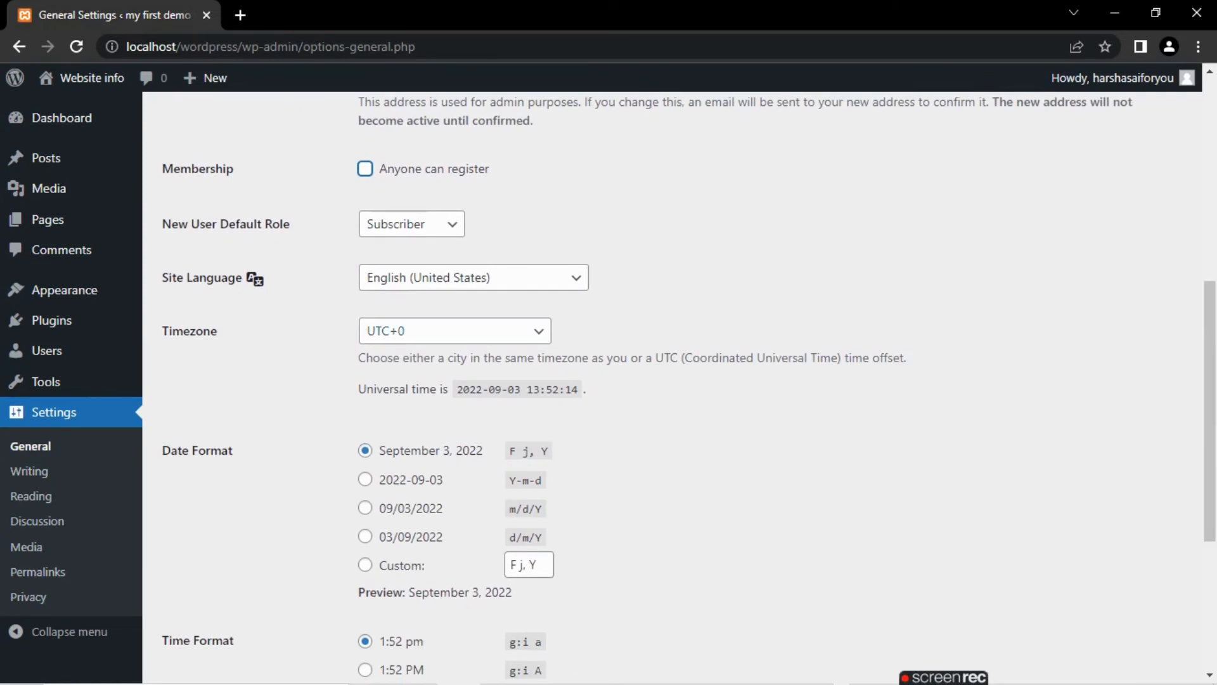
# - Set the site timezone to Kolkata and save the general settings
pyautogui.click(454, 330)
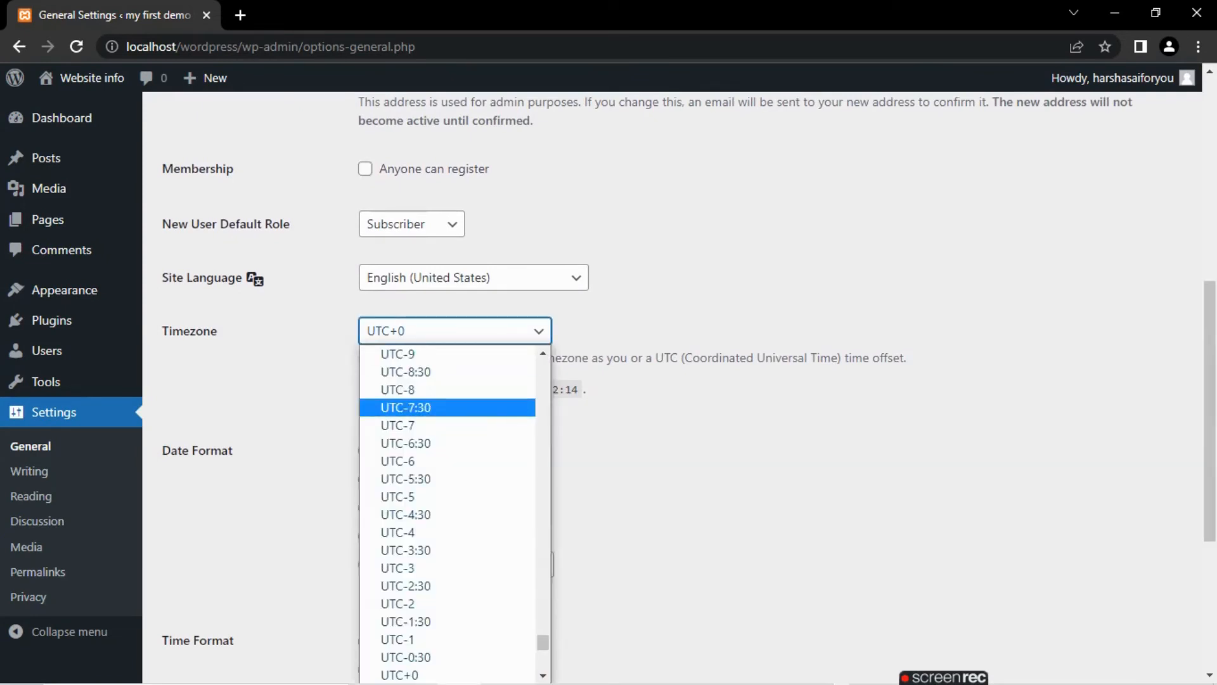
pyautogui.press('k')
pyautogui.press('k')
pyautogui.press('k')
pyautogui.press('k')
pyautogui.press('k')
pyautogui.press('k')
pyautogui.press('k')
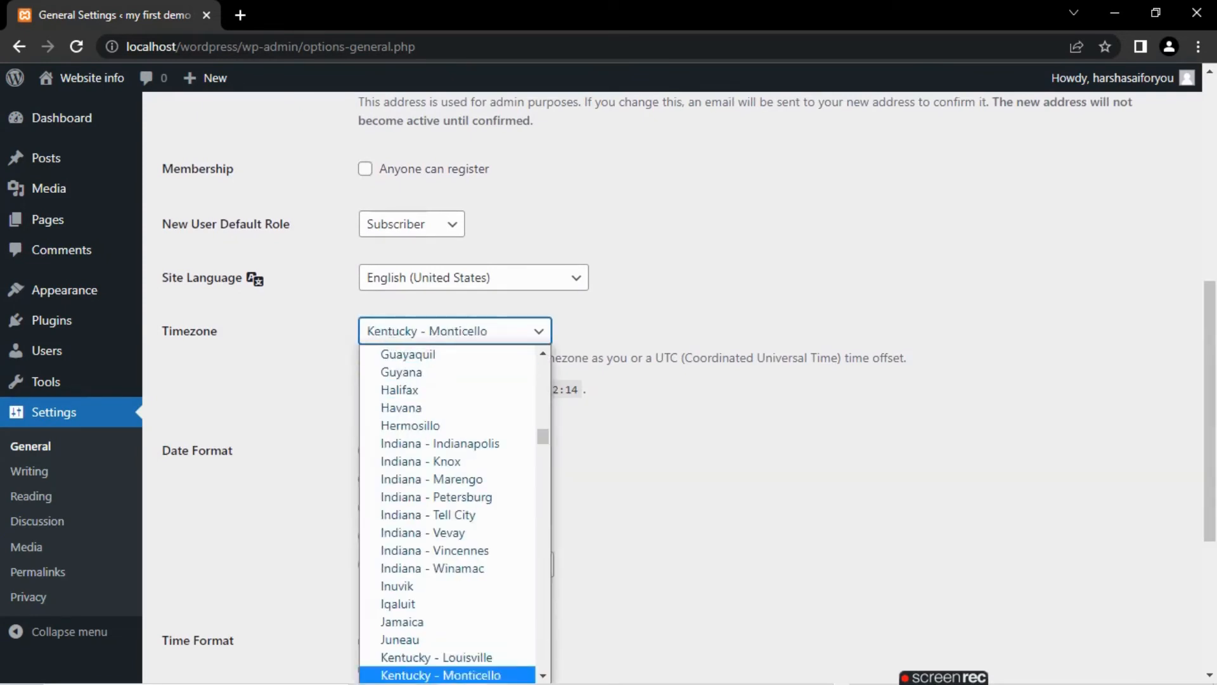
pyautogui.press('k')
pyautogui.press('k')
pyautogui.press('k')
pyautogui.press('k')
pyautogui.press('k')
pyautogui.press('k')
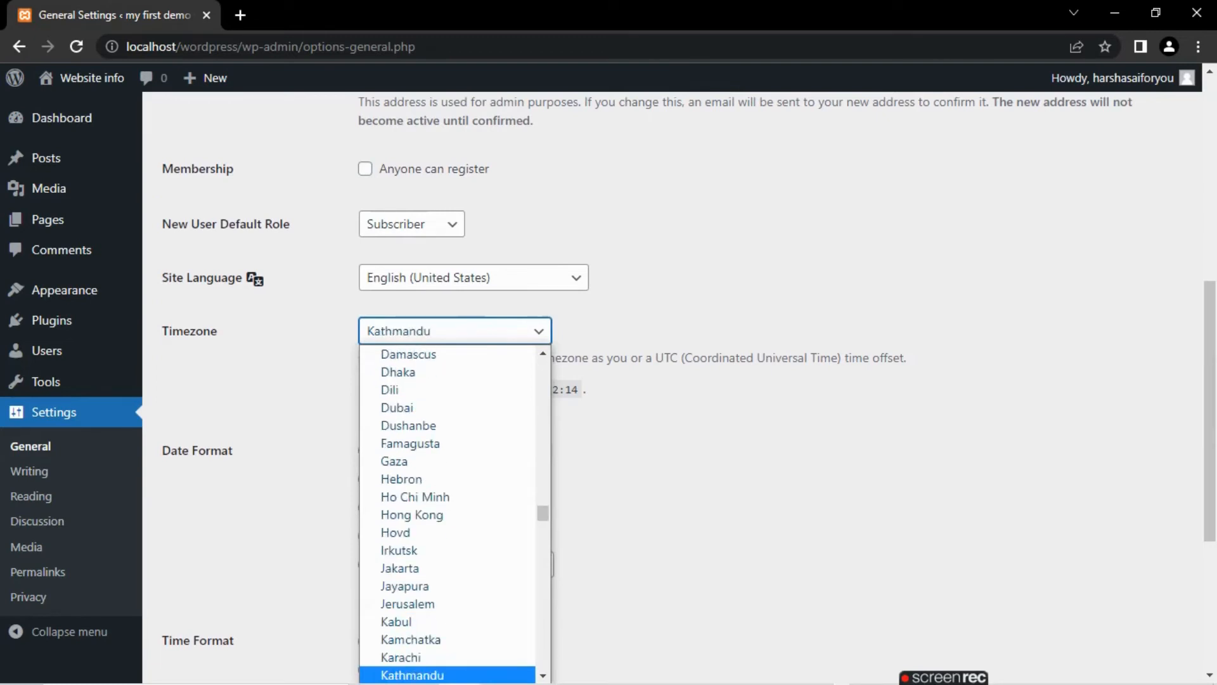
pyautogui.press('k')
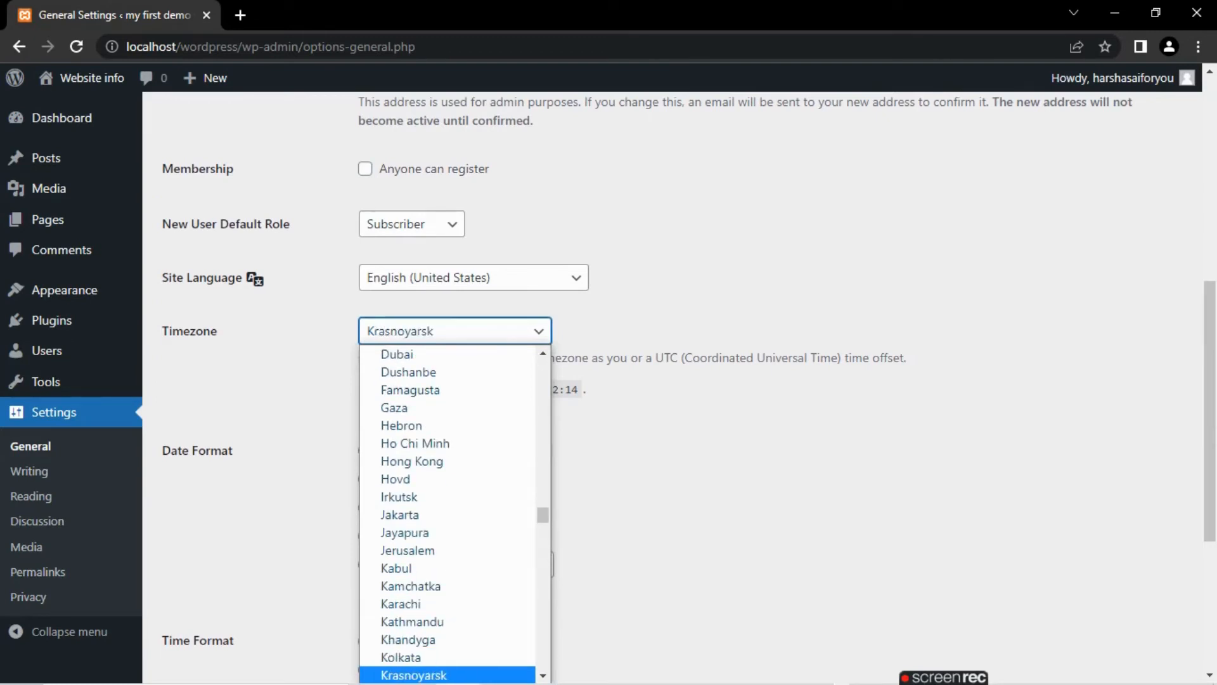
pyautogui.press('Up')
pyautogui.press('Return')
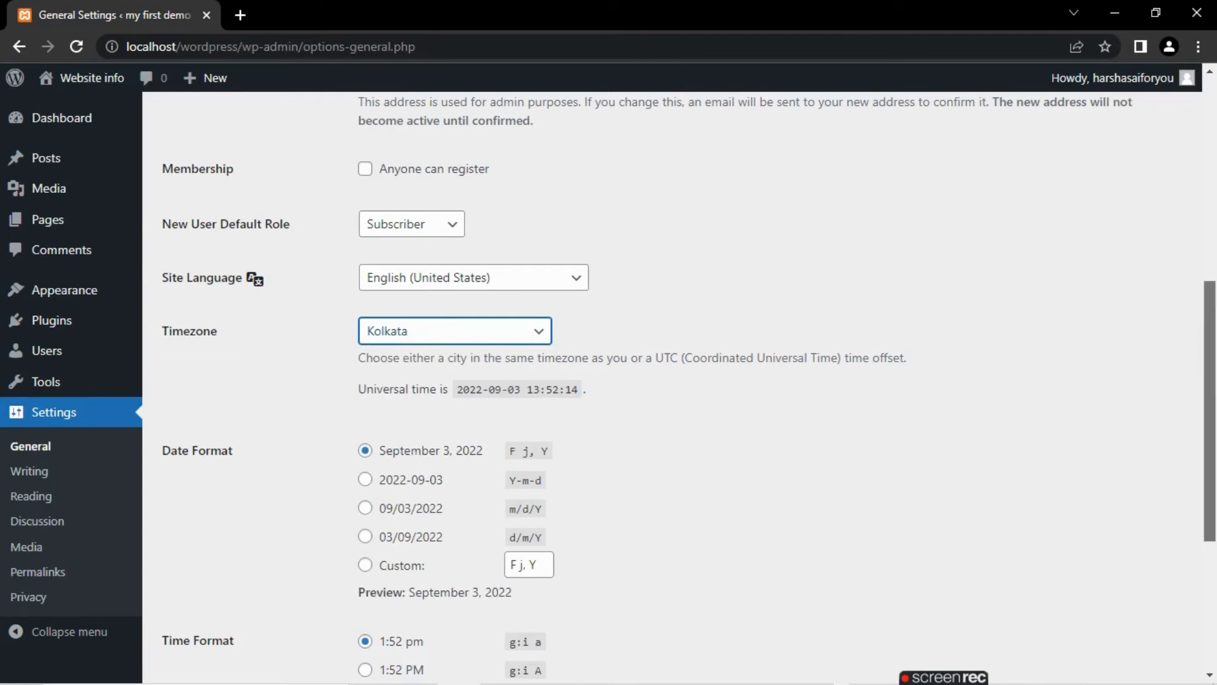
pyautogui.scroll(-5, 689, 390)
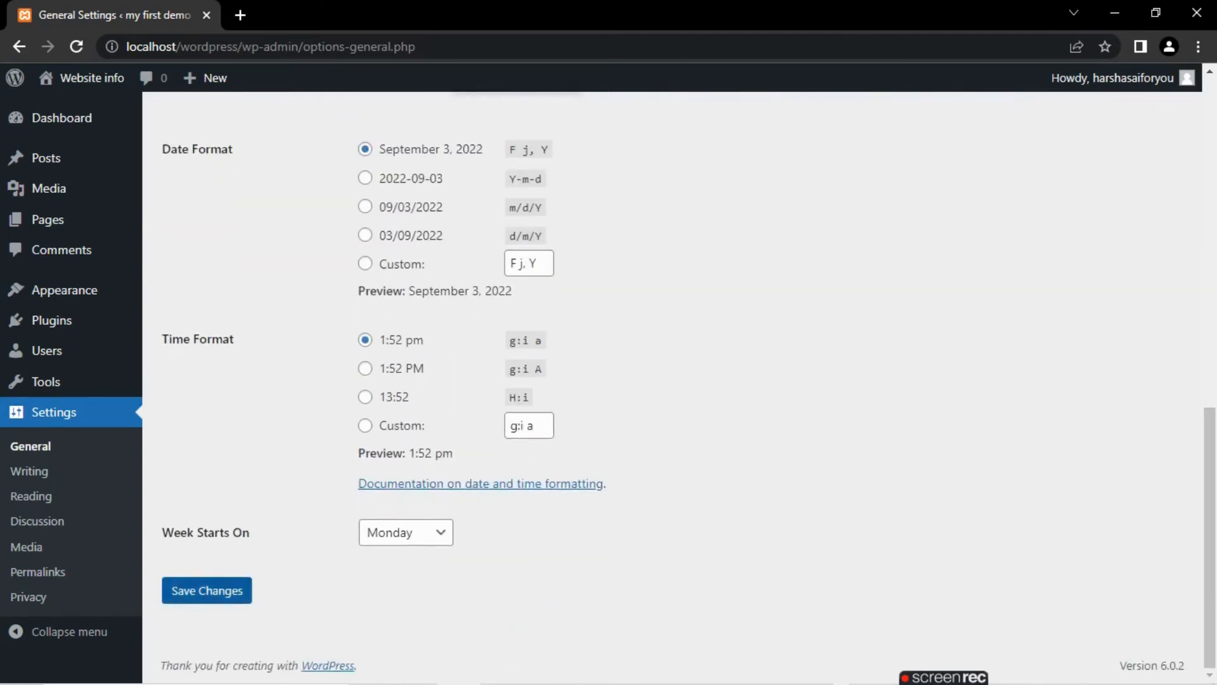
pyautogui.click(207, 590)
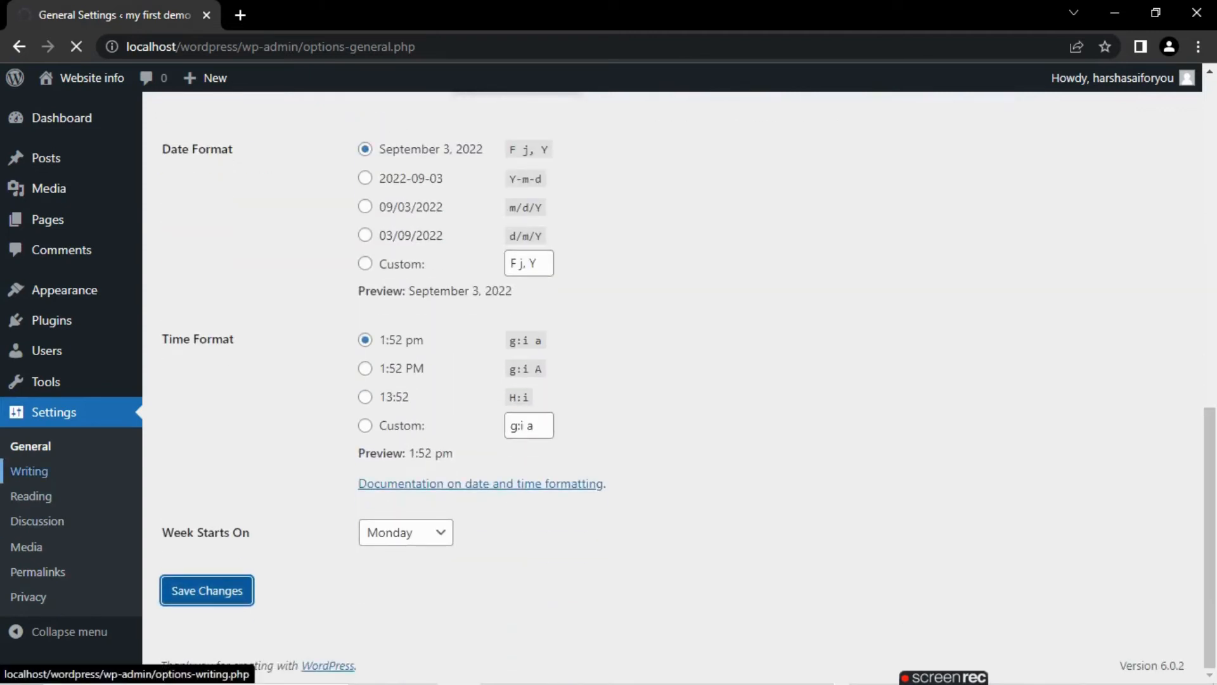
# - Look over the Writing Settings, and open and save the Reading Settings with search engines discouraged from indexing the site
pyautogui.click(29, 471)
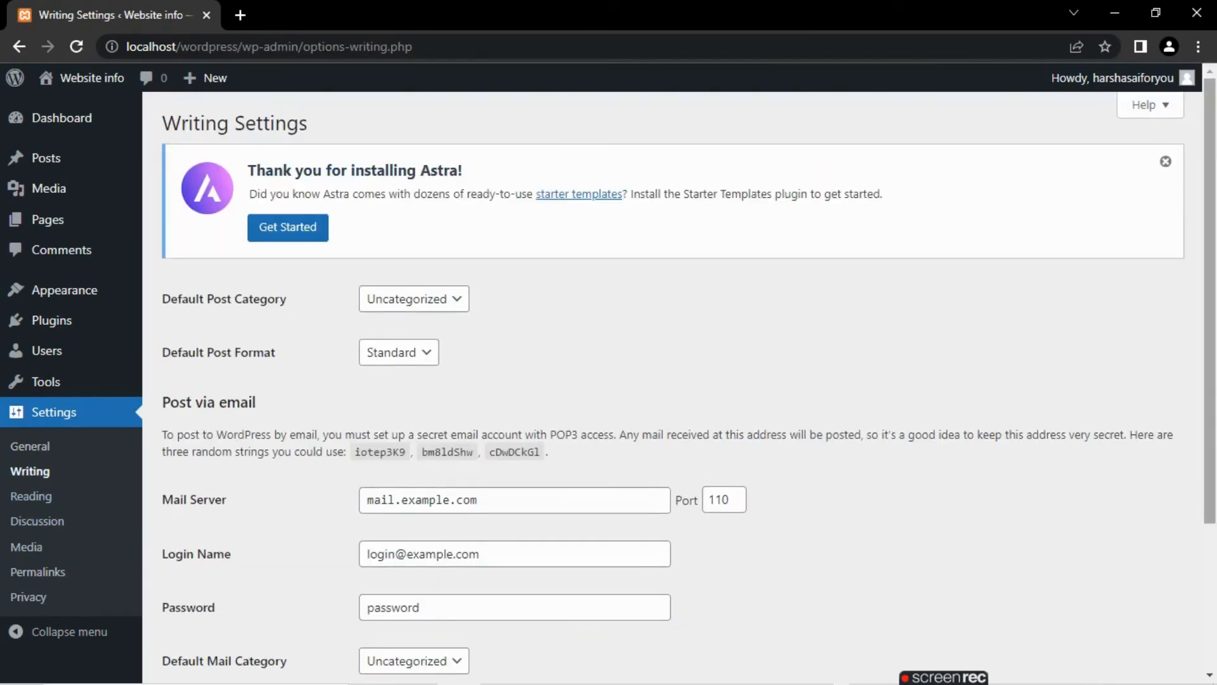
pyautogui.scroll(-2, 689, 380)
pyautogui.scroll(-1, 689, 380)
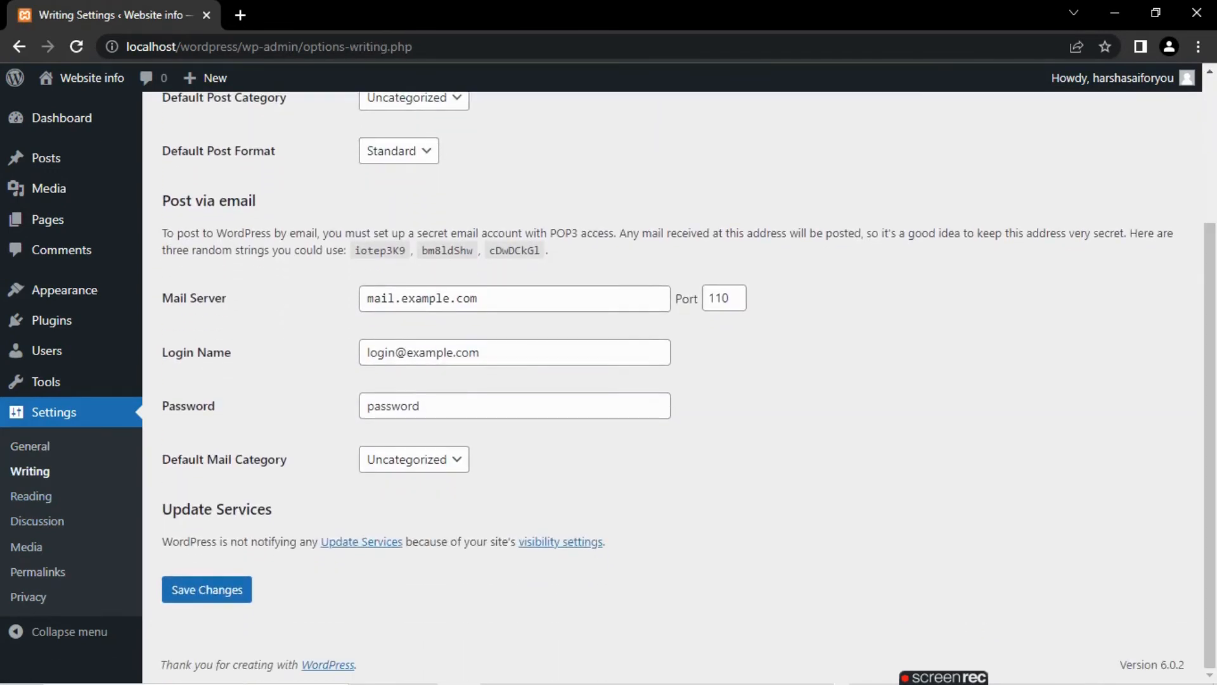
pyautogui.click(30, 495)
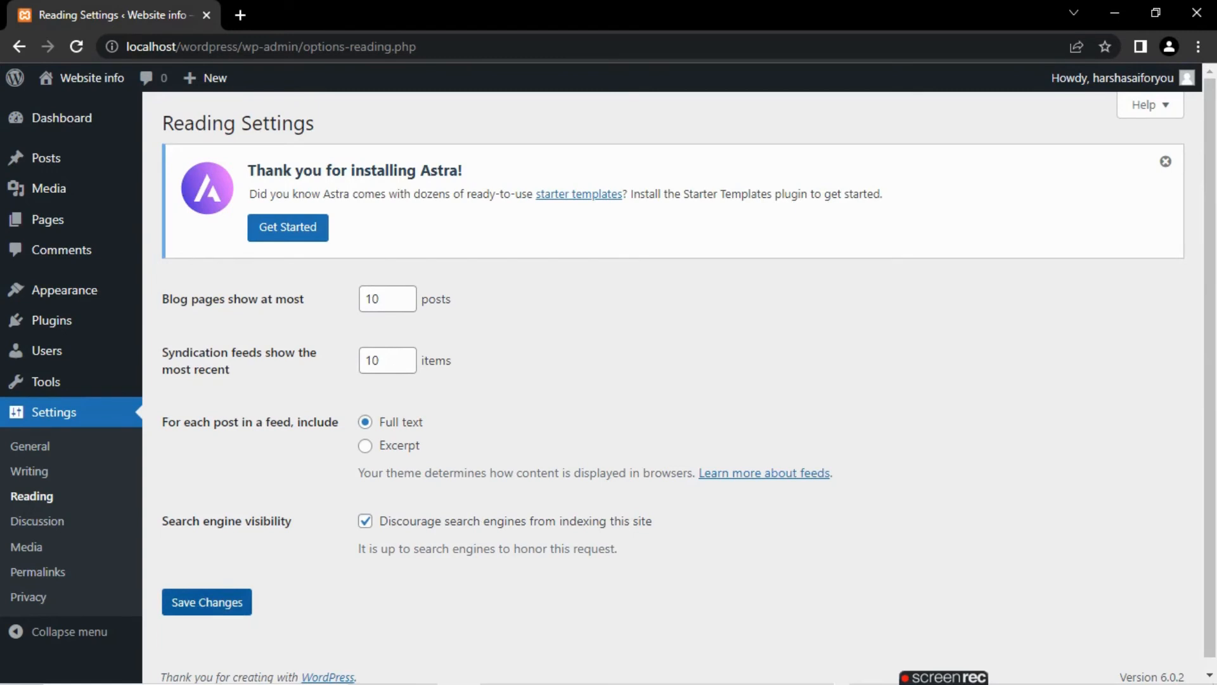
pyautogui.click(207, 602)
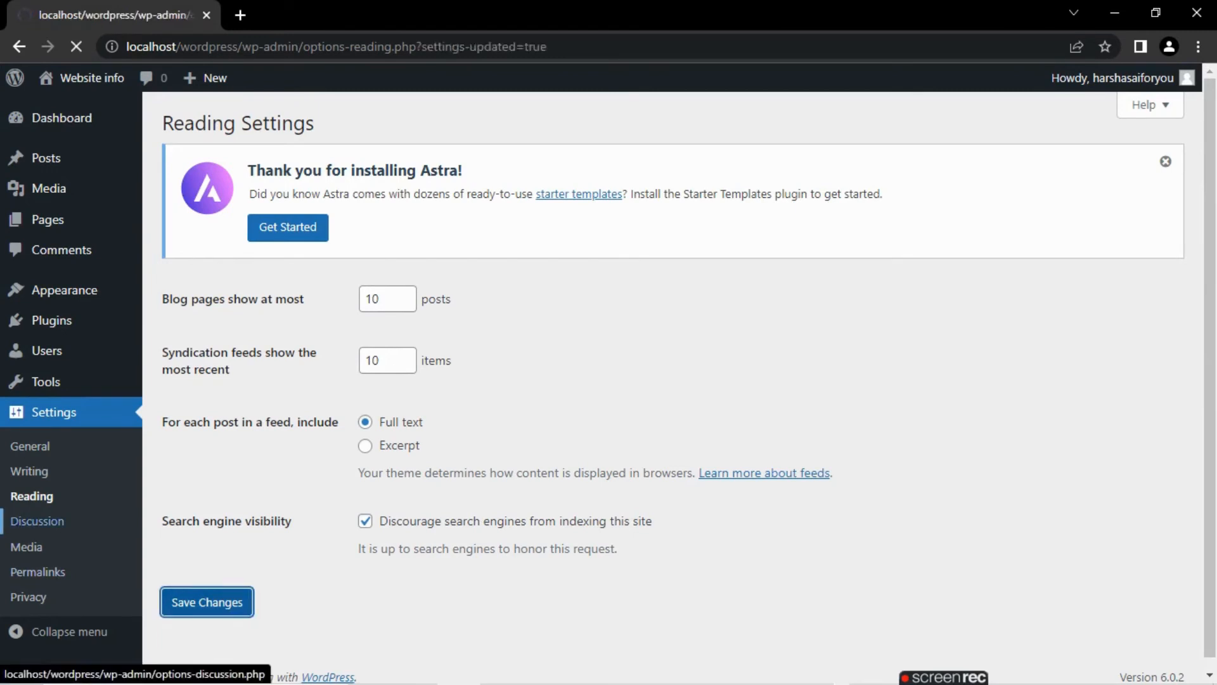
# - Look over the Discussion Settings, including the avatar options, and the image sizes in the Media Settings
pyautogui.click(37, 520)
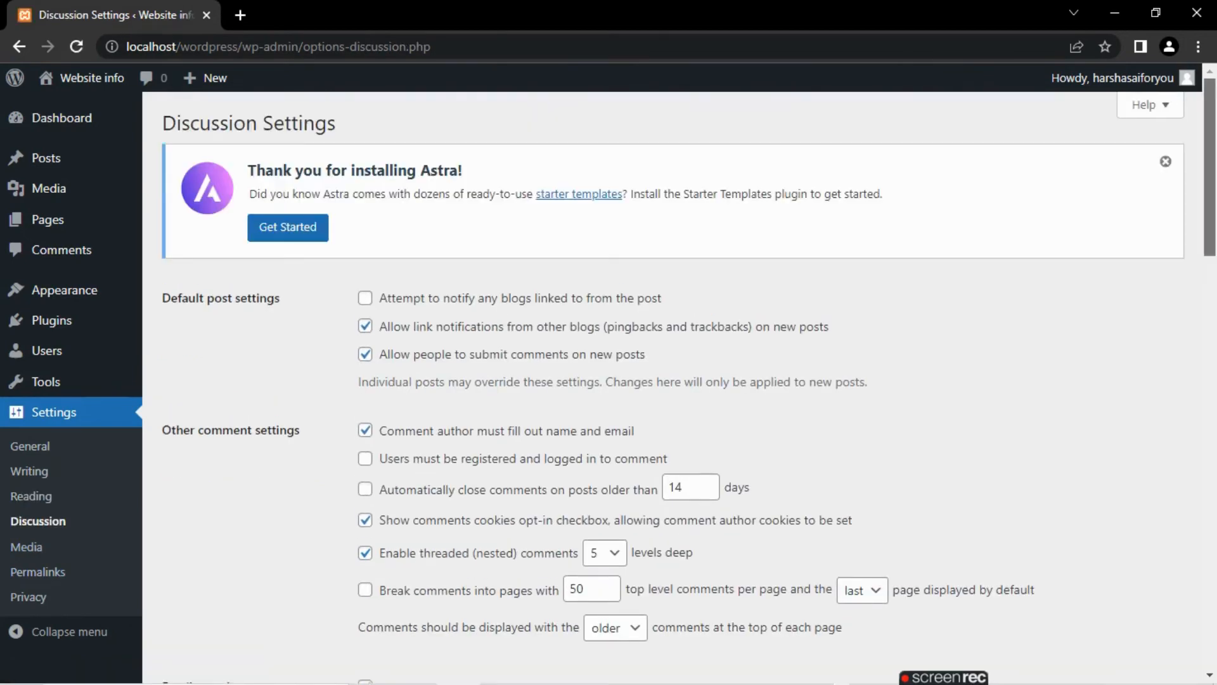
pyautogui.scroll(-15, 672, 380)
pyautogui.scroll(-2, 672, 381)
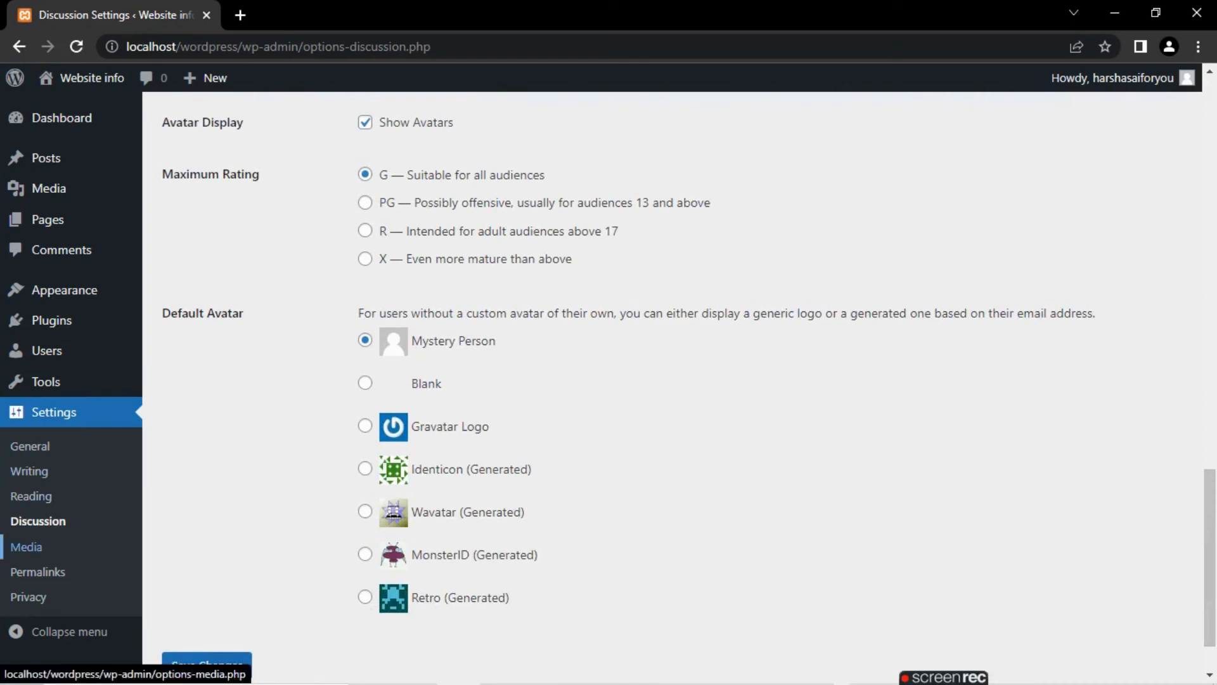
pyautogui.click(26, 546)
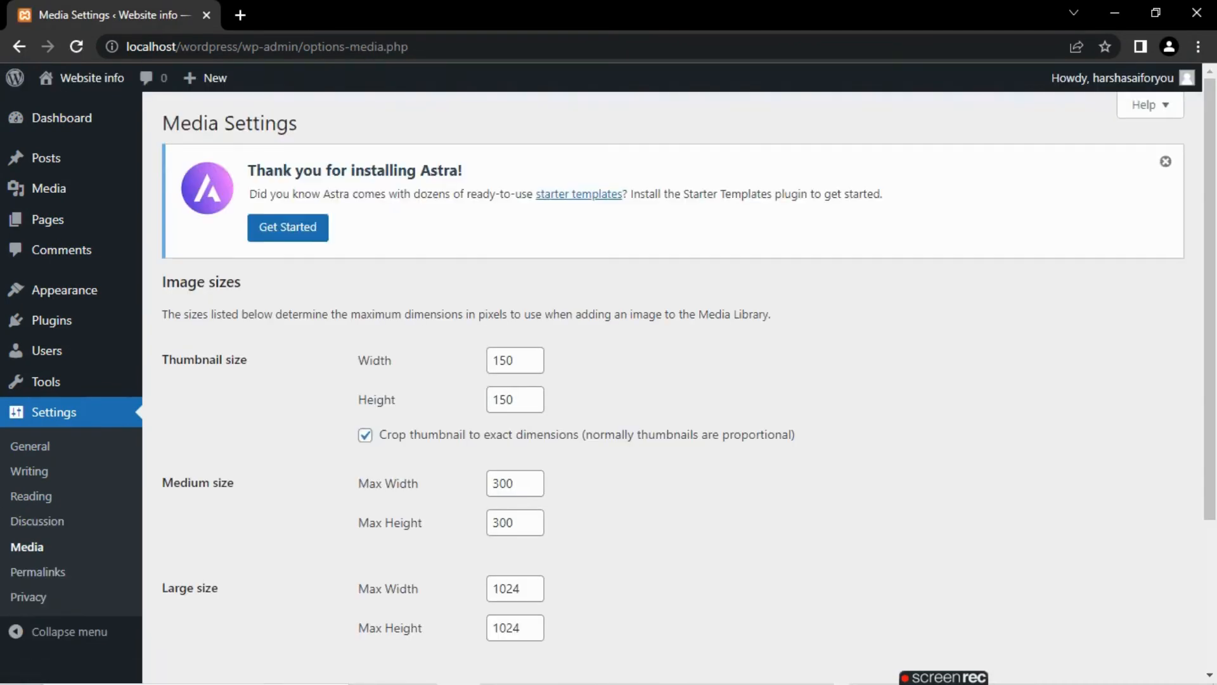
pyautogui.scroll(-3, 672, 380)
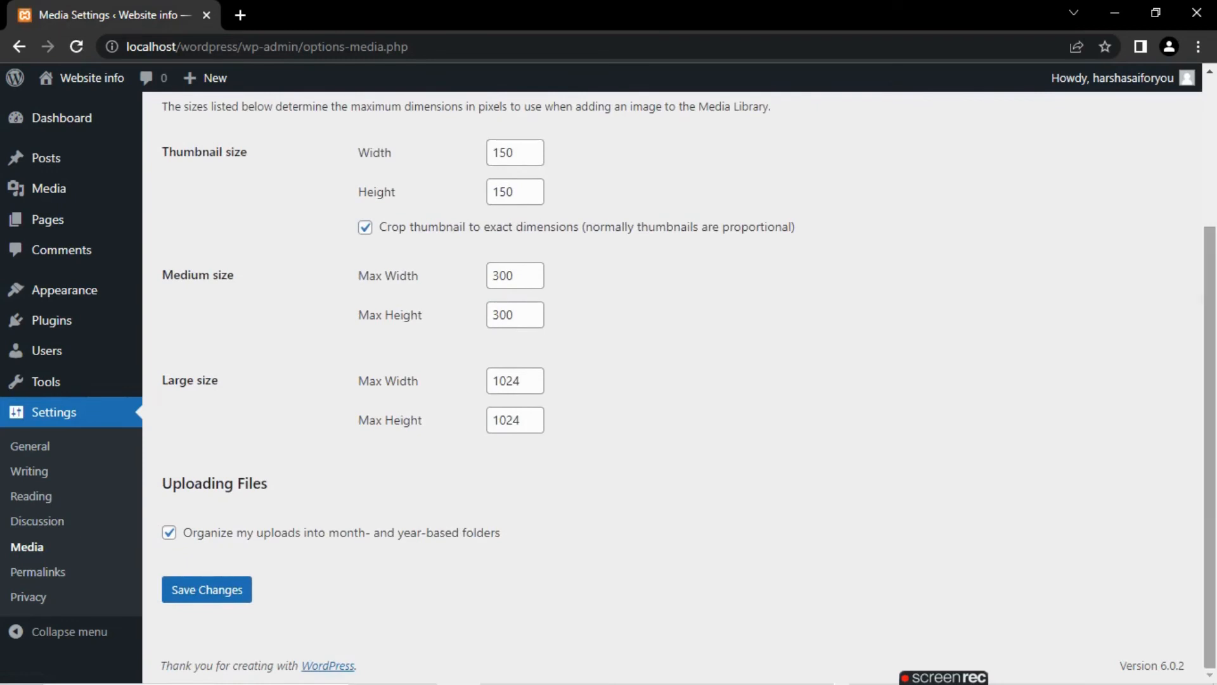
# - Set the permalink structure to Post name in the Permalink Settings and save the change
pyautogui.click(38, 571)
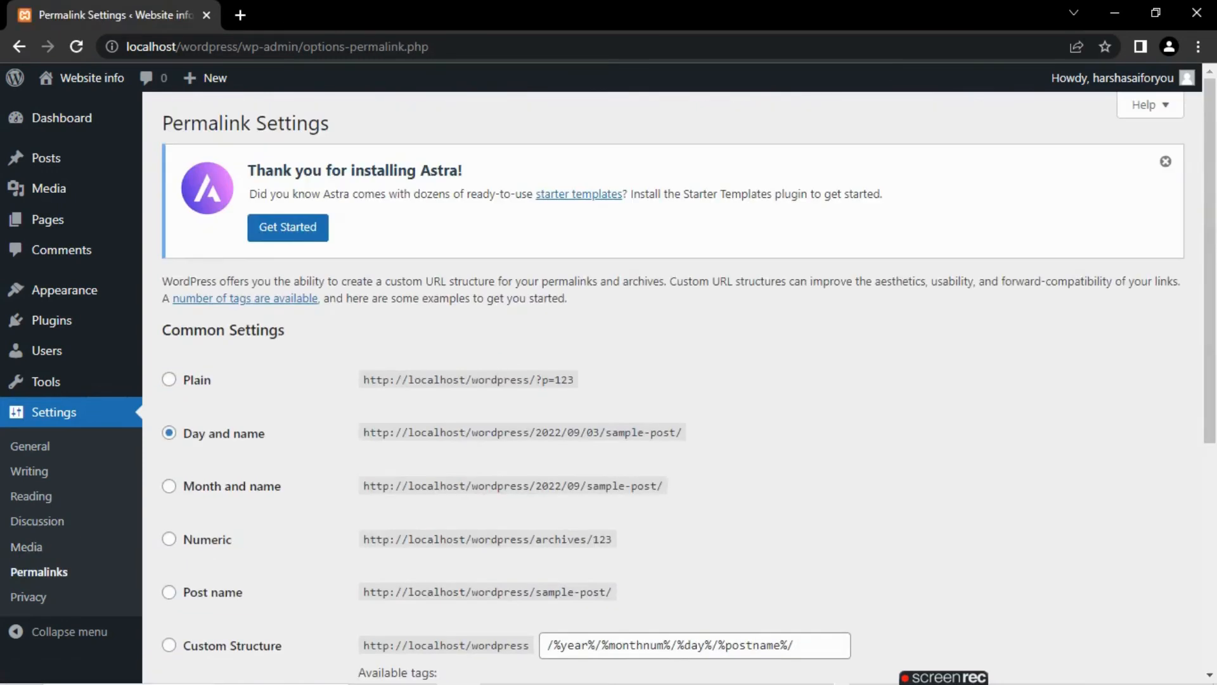
pyautogui.scroll(-4, 672, 381)
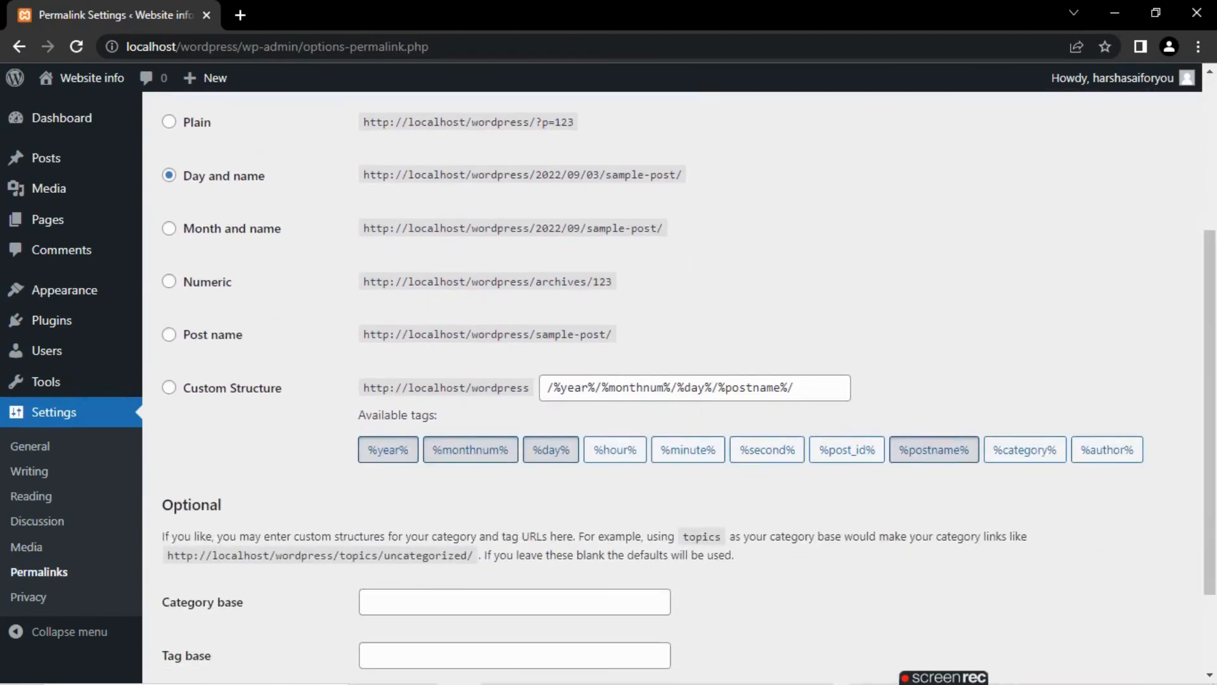
pyautogui.click(168, 387)
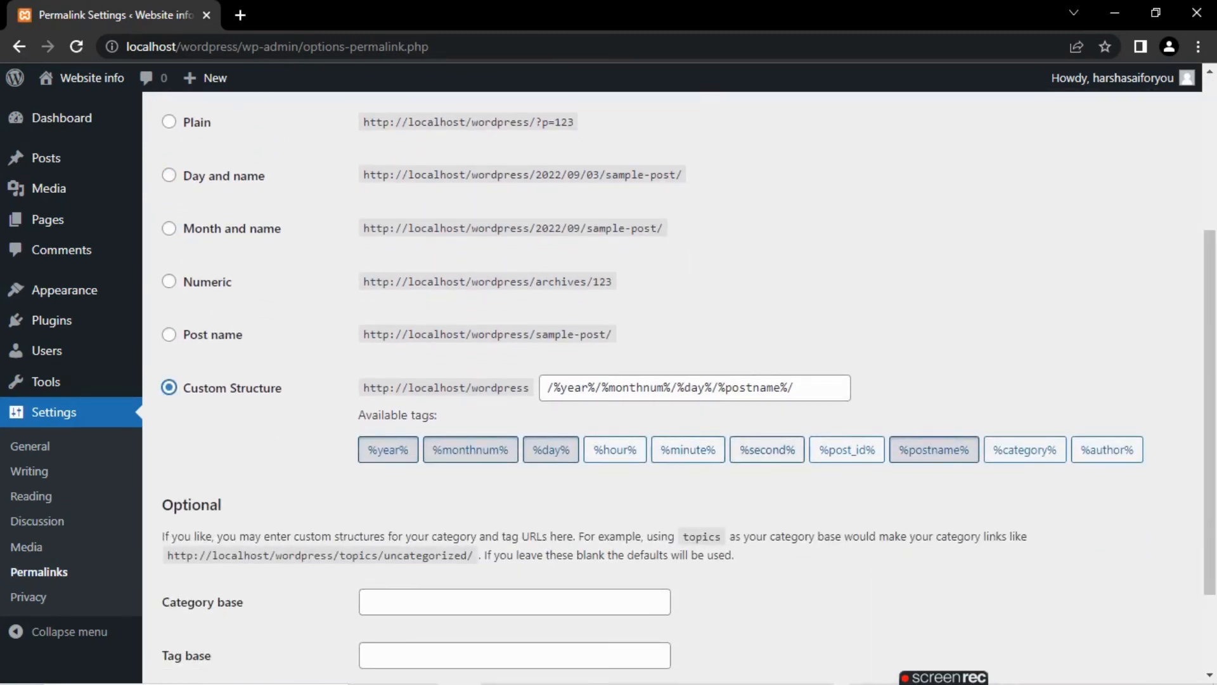
pyautogui.press('Up')
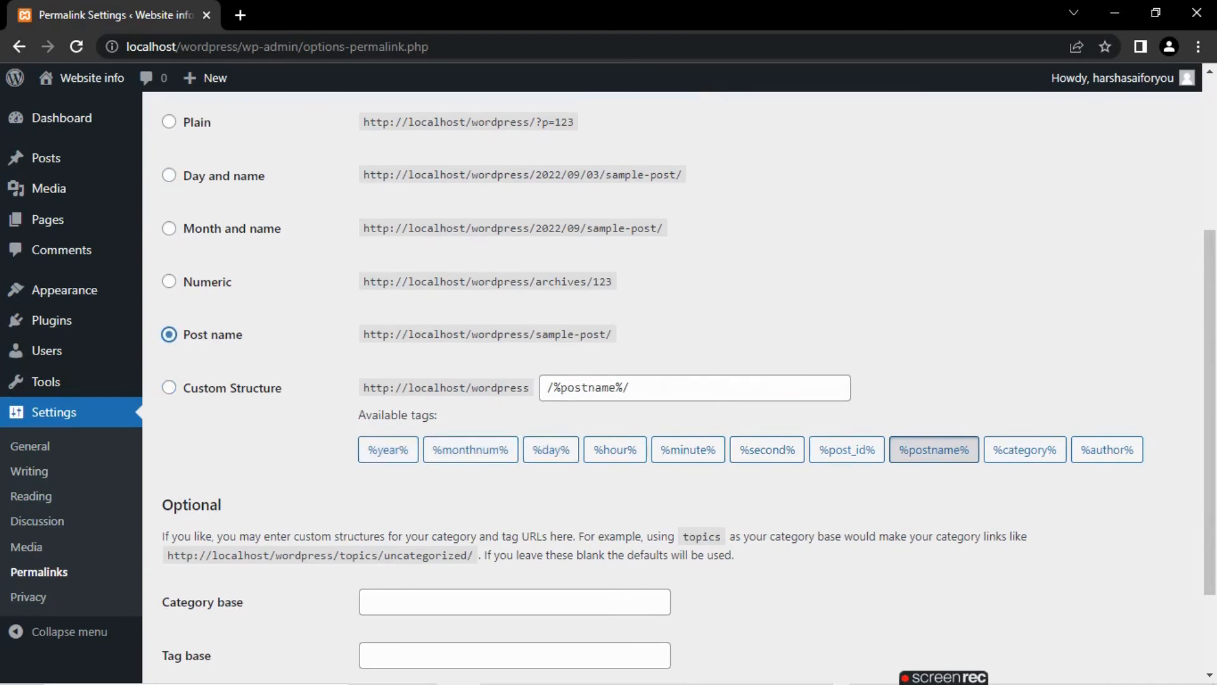
pyautogui.scroll(-2, 688, 383)
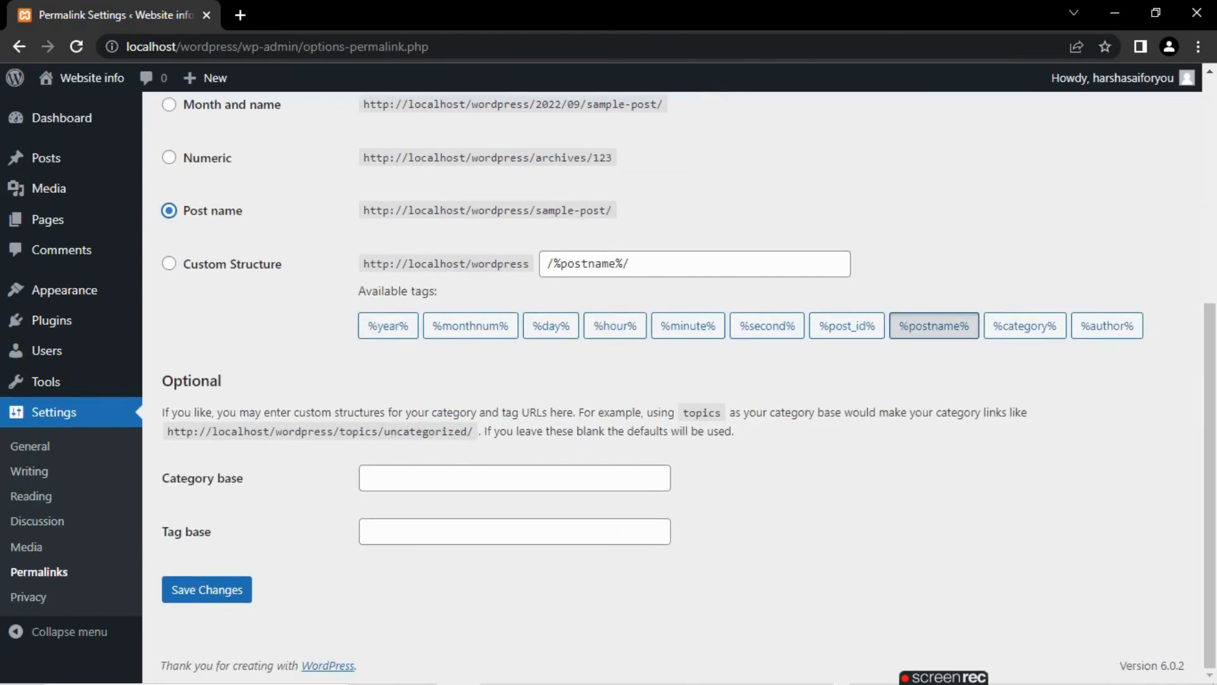
pyautogui.click(207, 589)
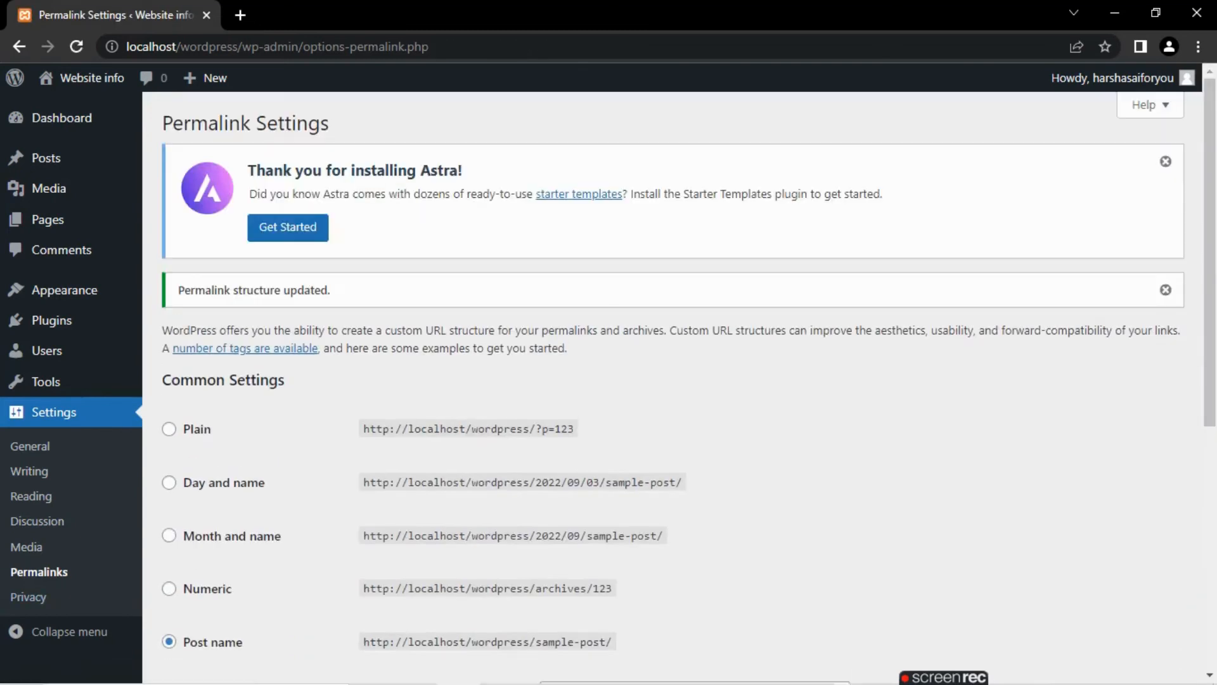
# - Look over the Privacy settings and the Policy Guide, dismissing the Astra notice and the notice about the trashed Privacy Policy page
pyautogui.click(28, 597)
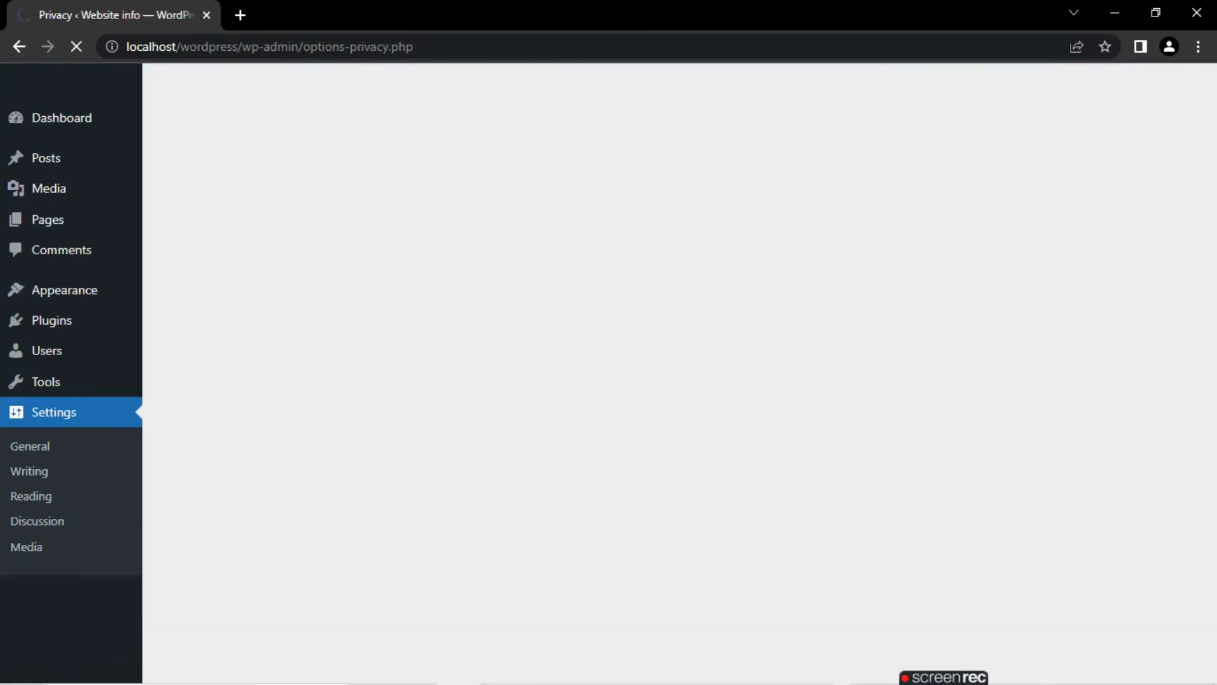
pyautogui.scroll(-2, 672, 380)
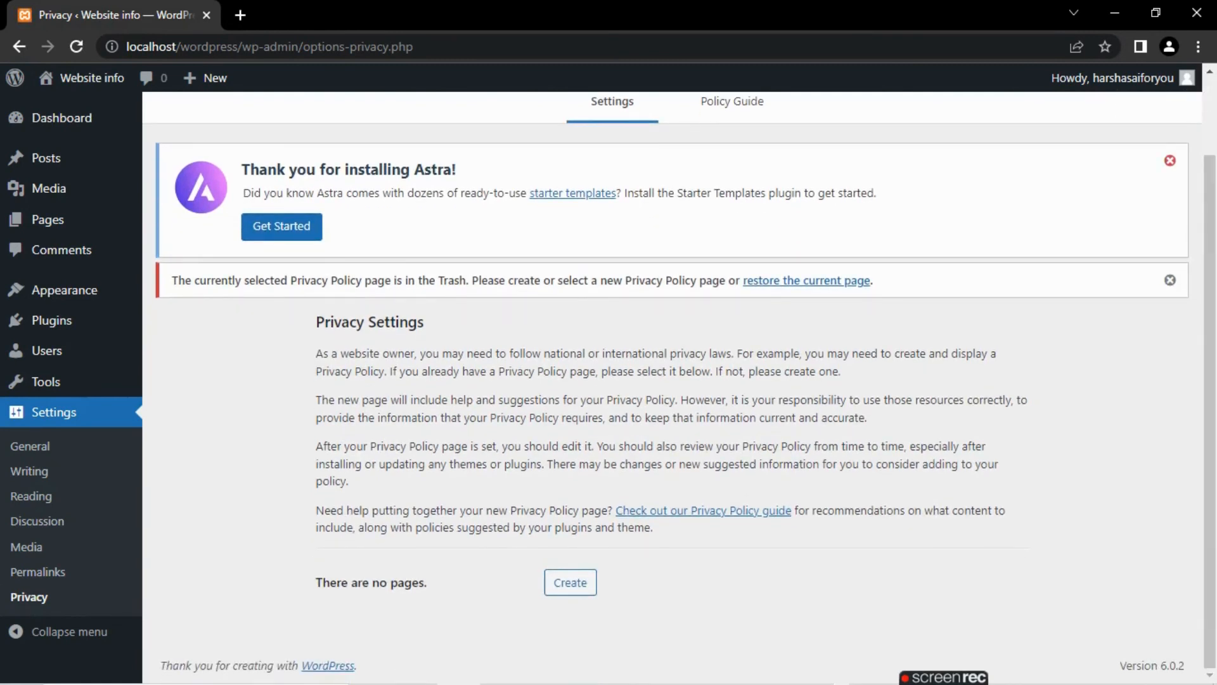
pyautogui.click(1170, 161)
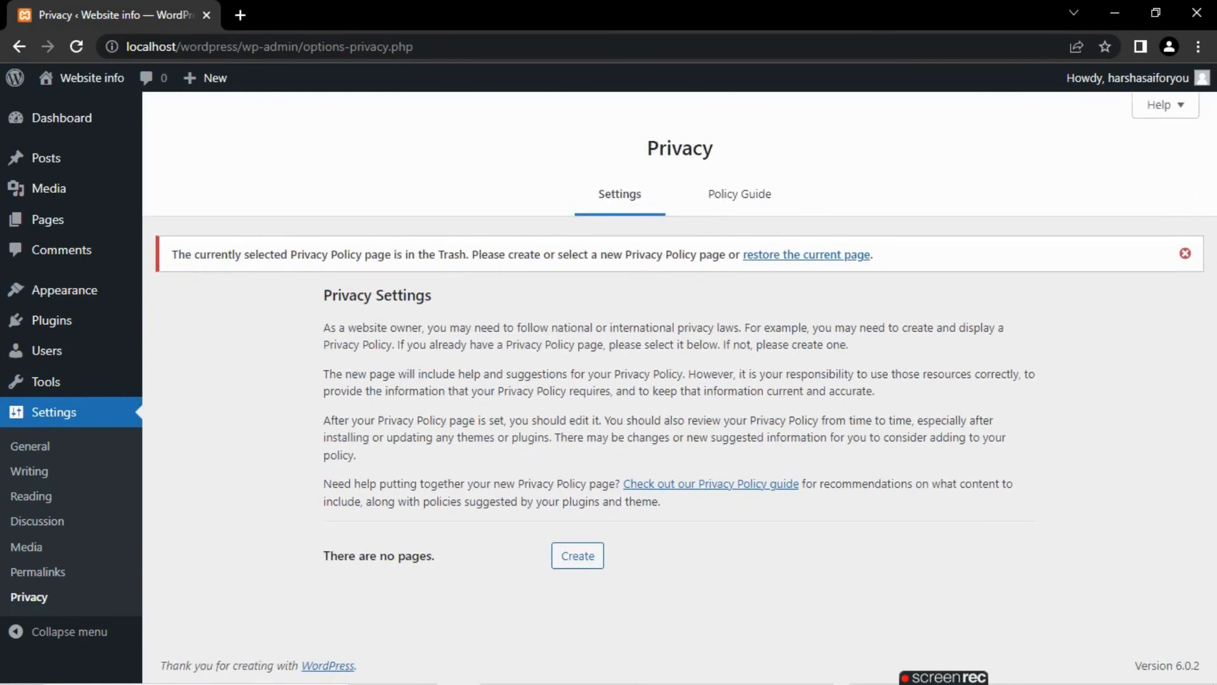
pyautogui.click(1185, 253)
pyautogui.click(740, 193)
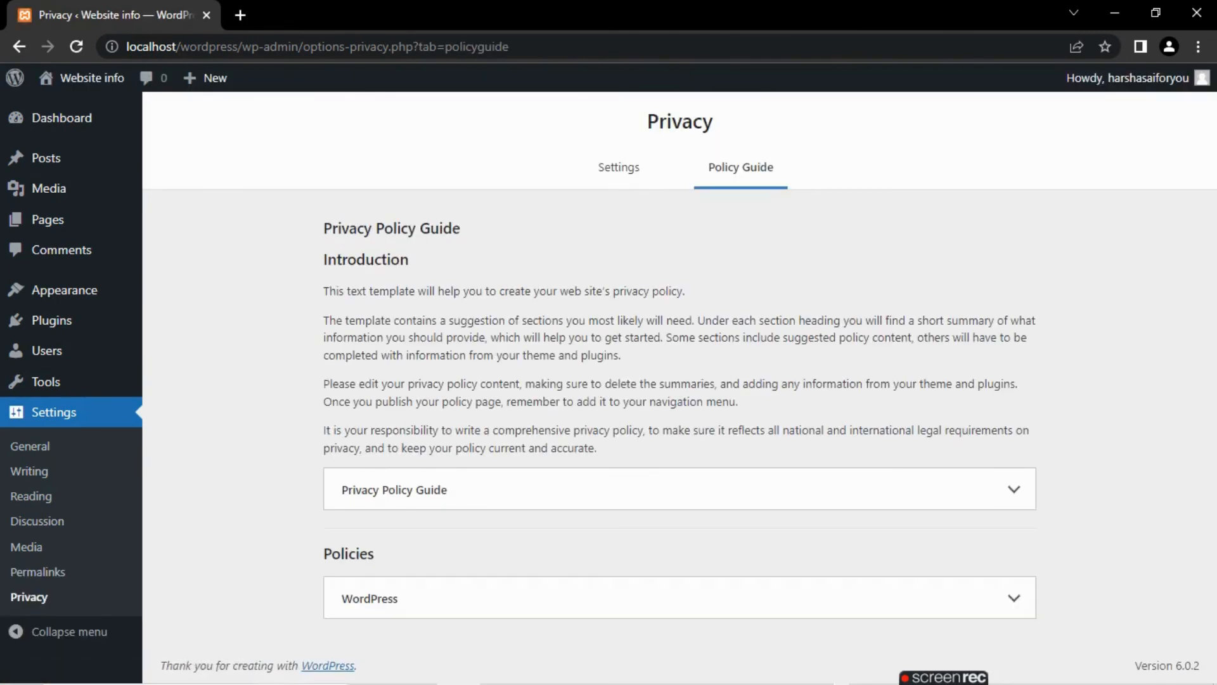
pyautogui.click(619, 169)
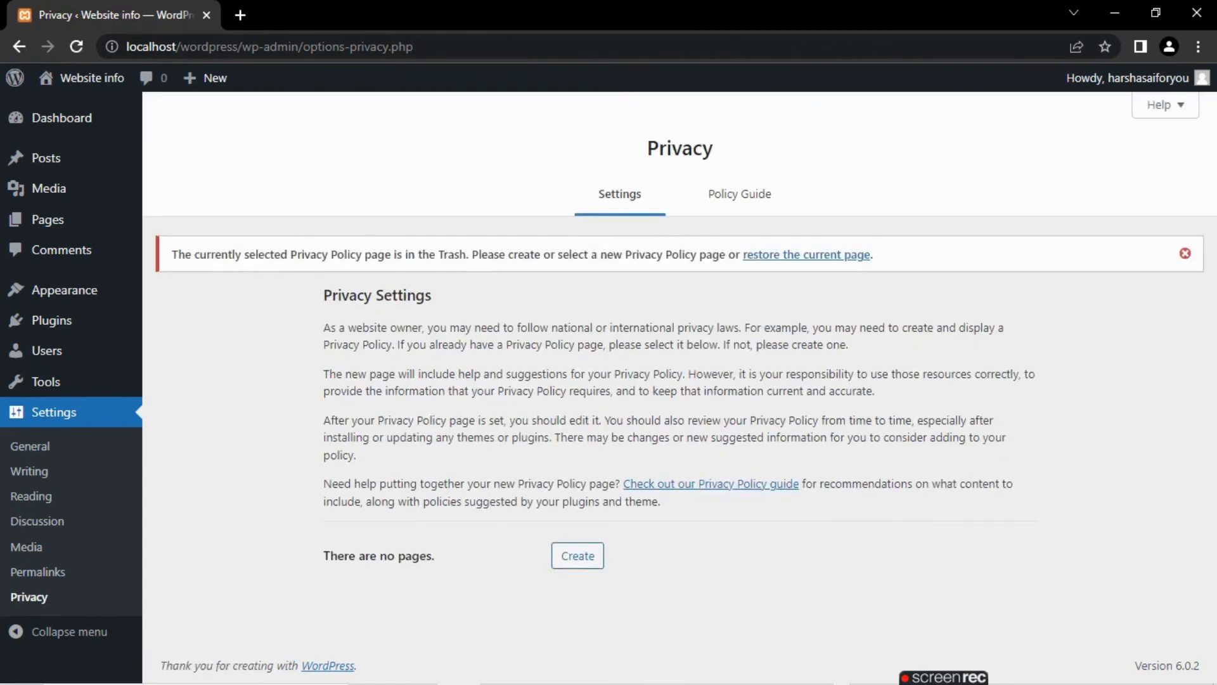
pyautogui.click(1185, 253)
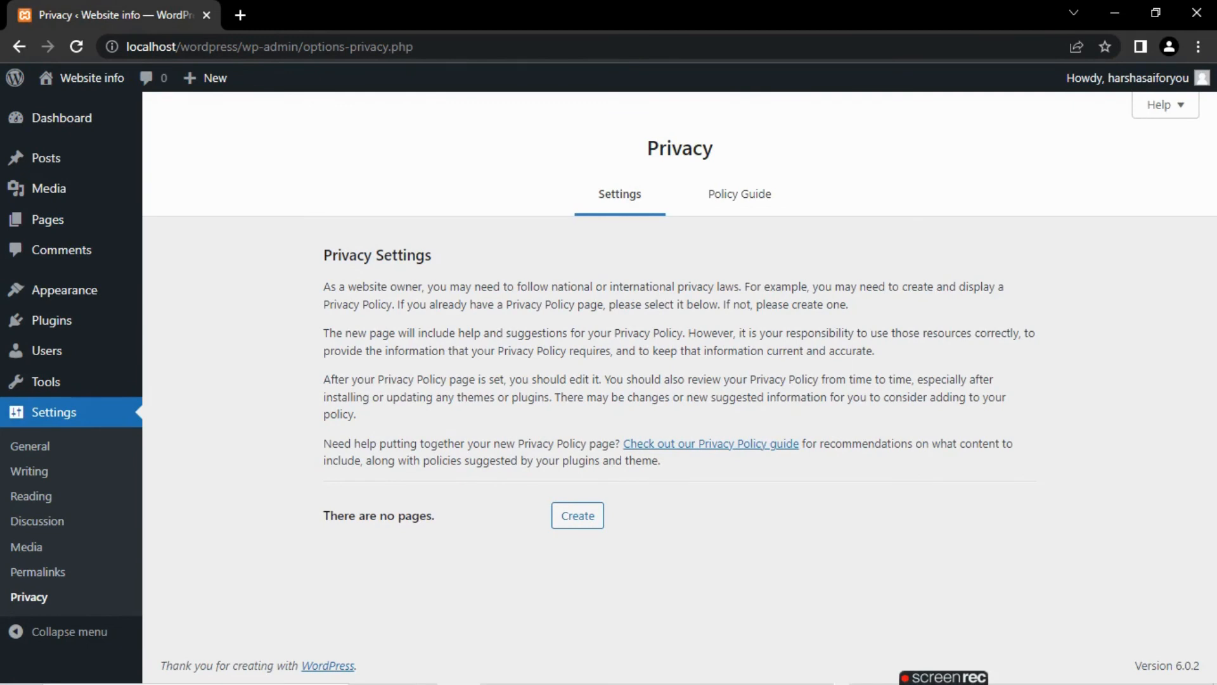
# - Go to the Dashboard home, visit wpbeginner.com in a new browser tab, and return to the Dashboard
pyautogui.click(57, 118)
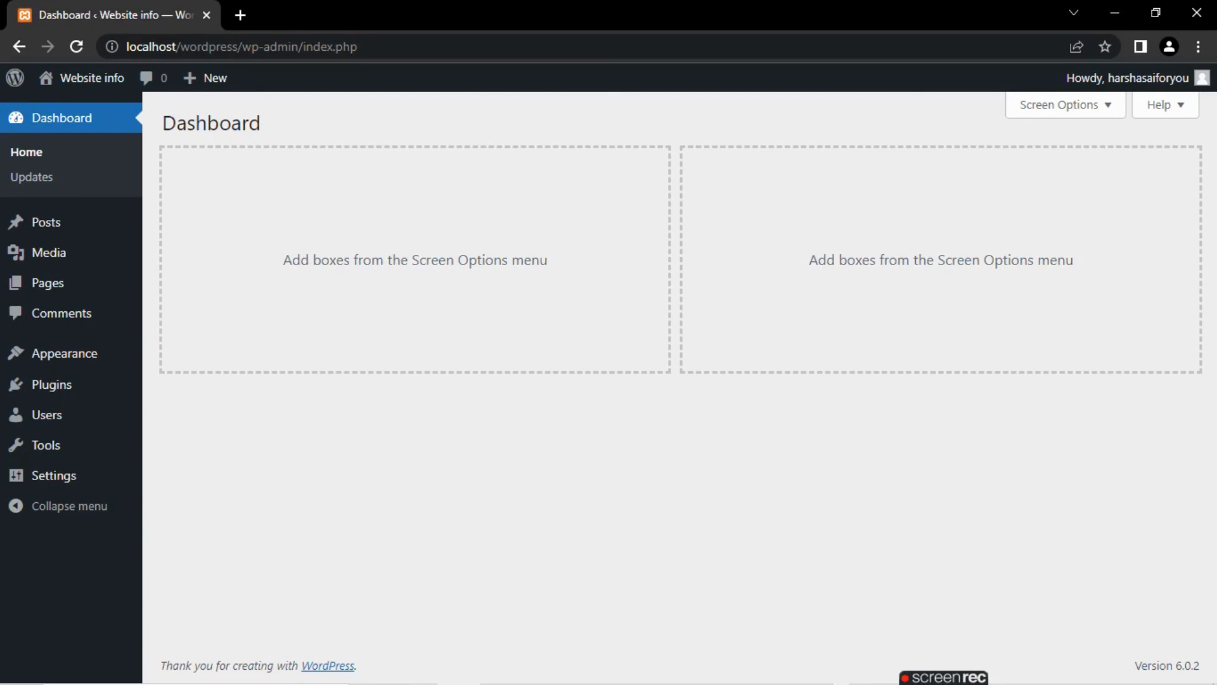
pyautogui.click(241, 15)
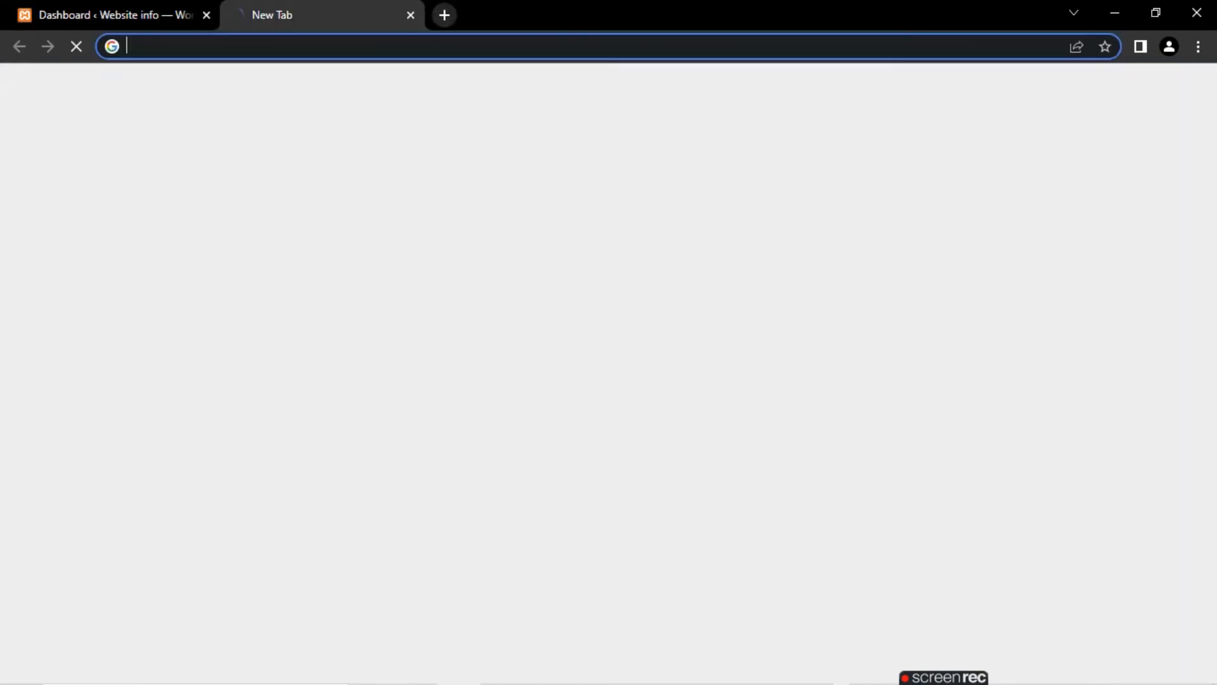
pyautogui.write('wpbe')
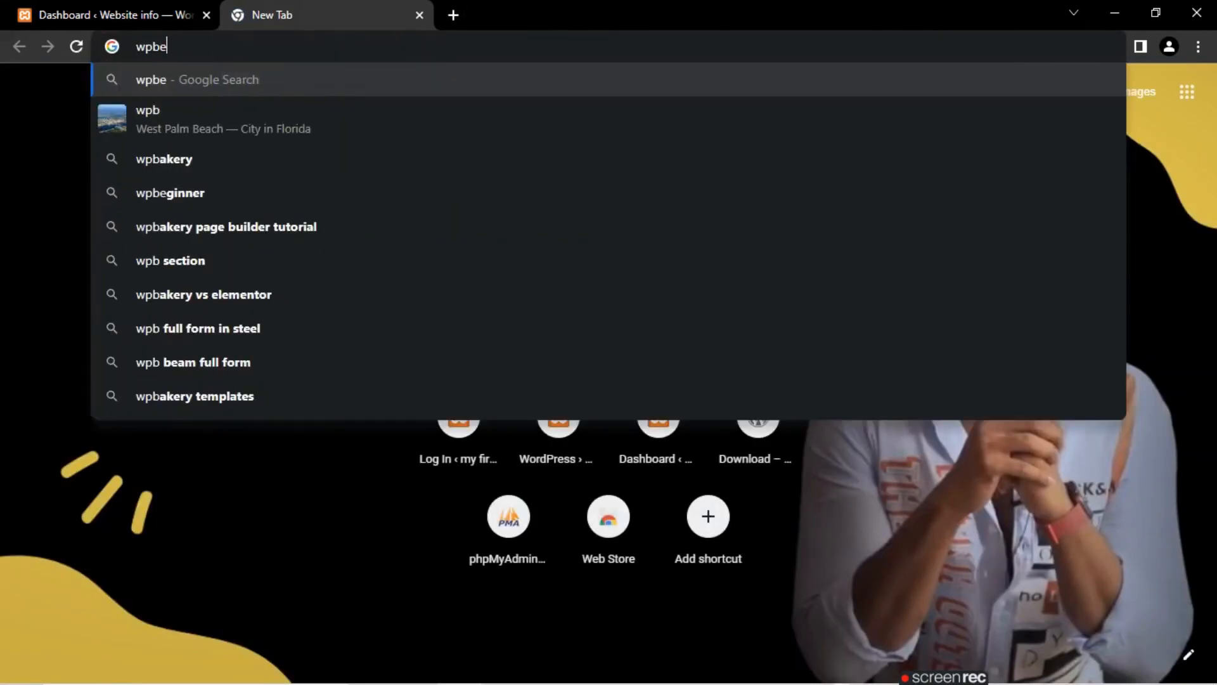
pyautogui.write('ginner')
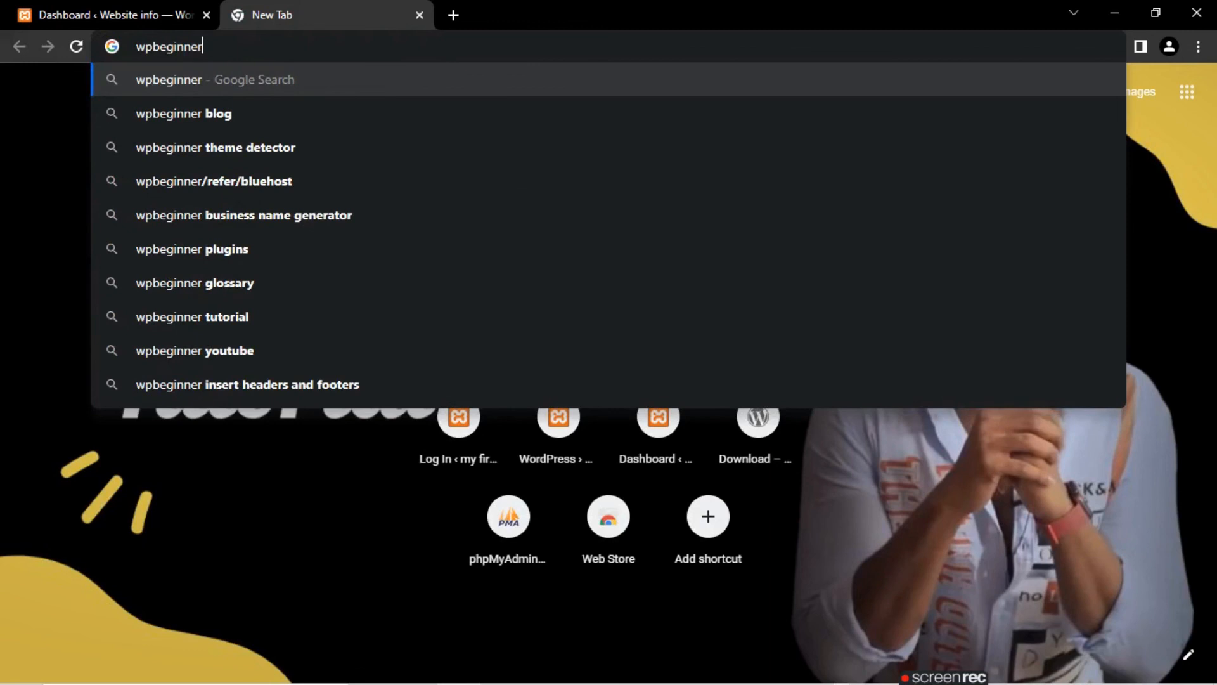
pyautogui.write('.com')
pyautogui.press('Return')
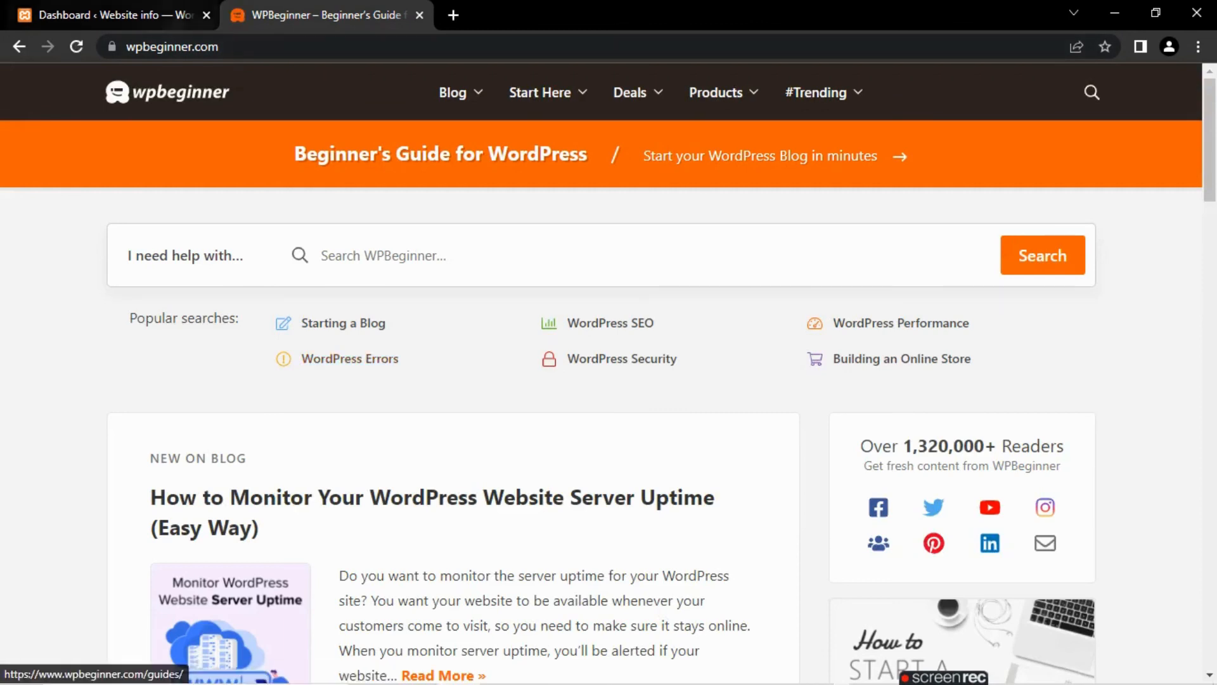
pyautogui.click(157, 16)
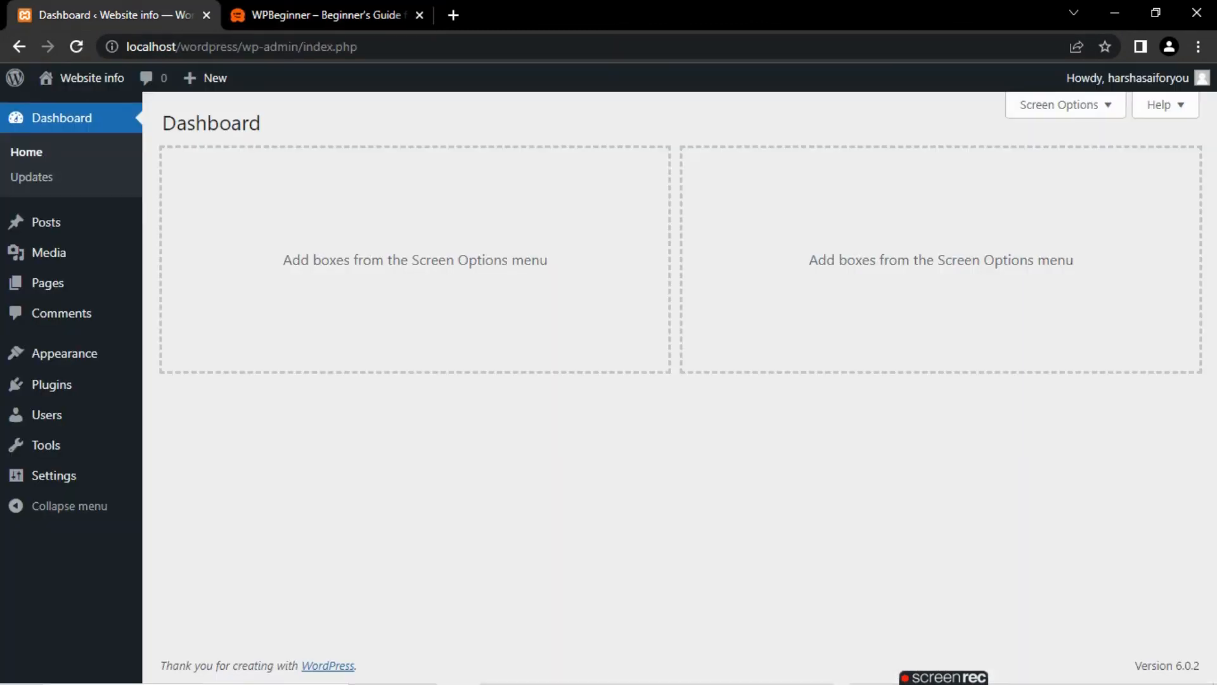